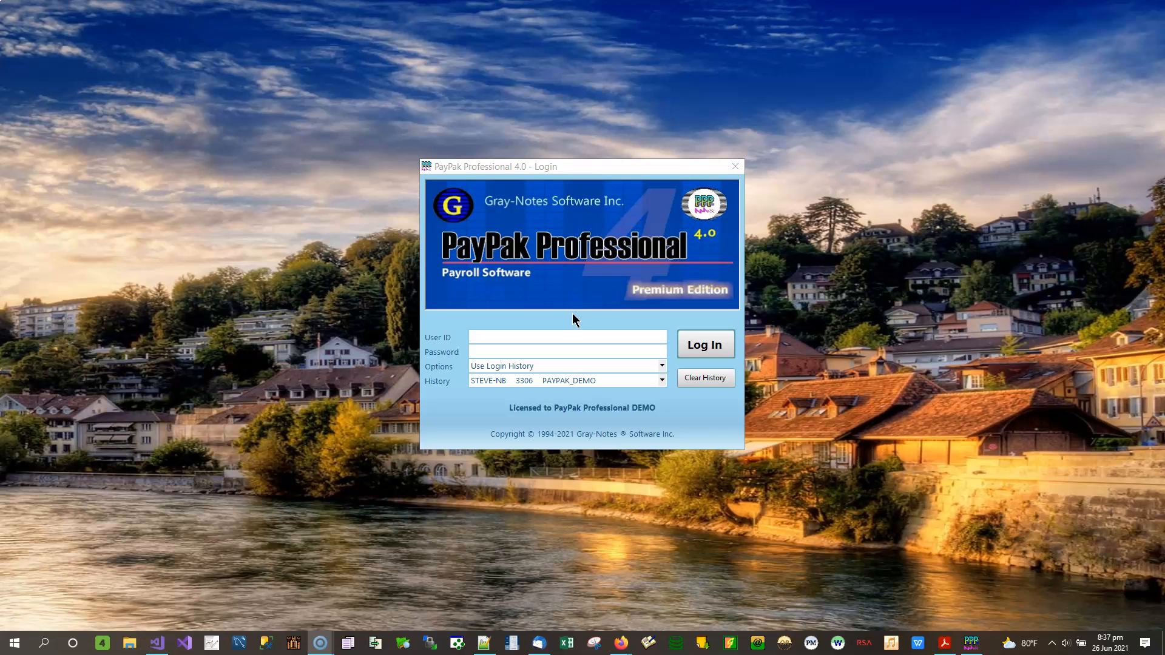
Step: Log in to the PAYPAK_DEMO company with the demo user ID and password
click(575, 339)
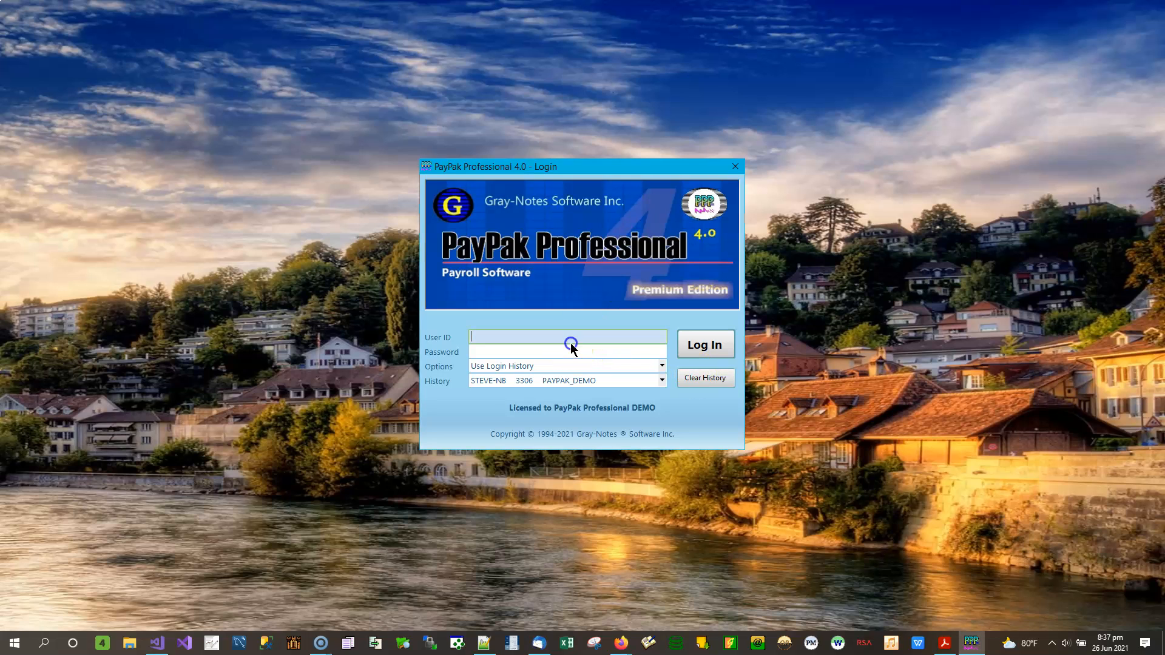
text(sa)
key(Tab)
text(sa)
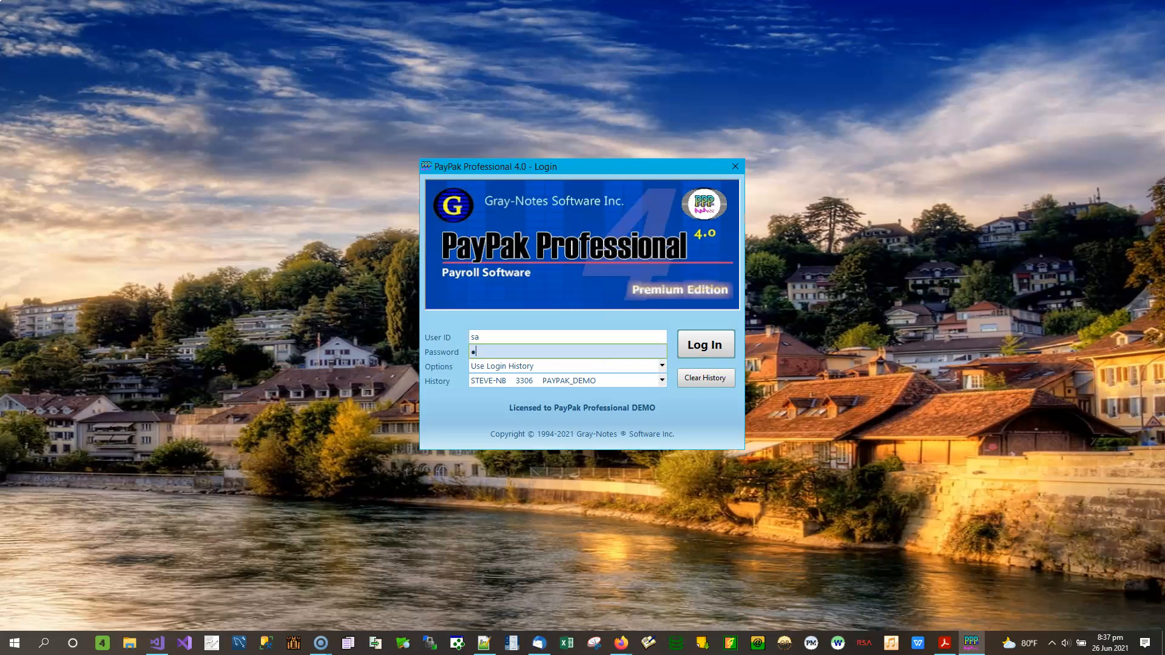
text(sa)
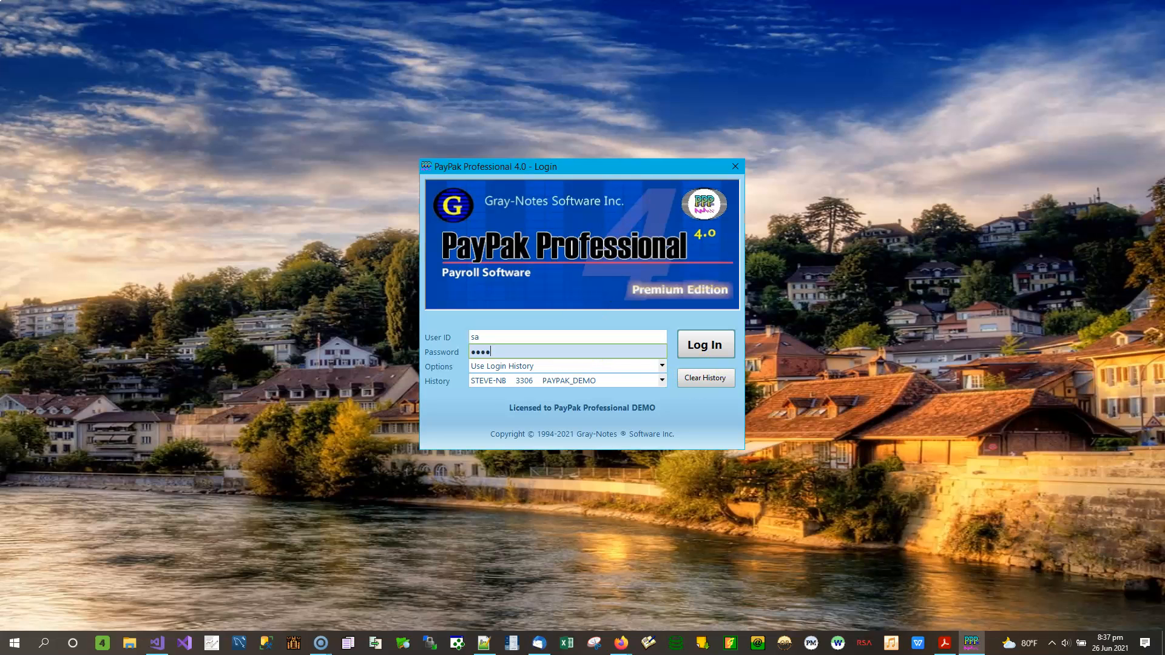
click(712, 351)
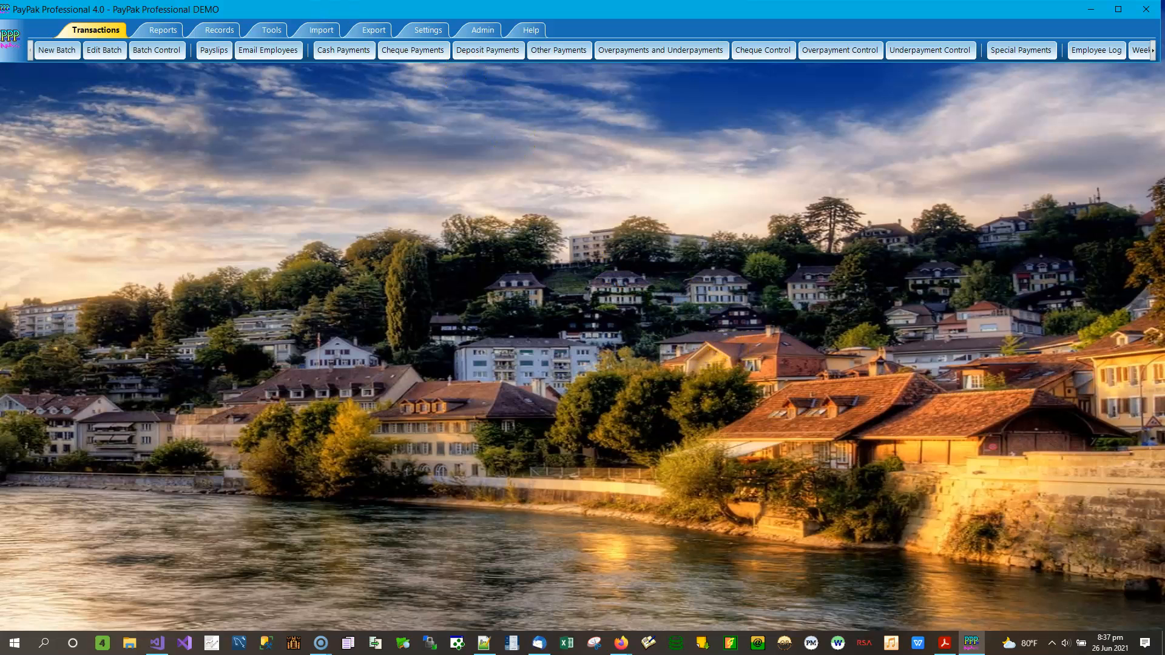
Step: Open the Accounts form at the upper left and browse the list of 21 accounts
click(206, 35)
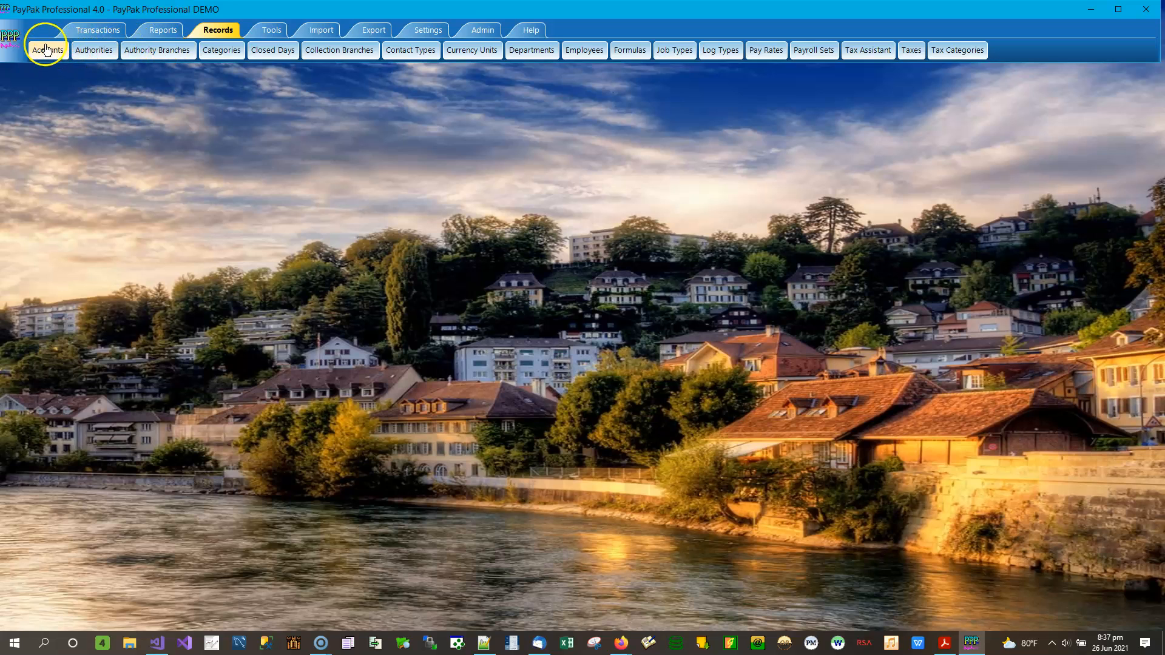
click(53, 49)
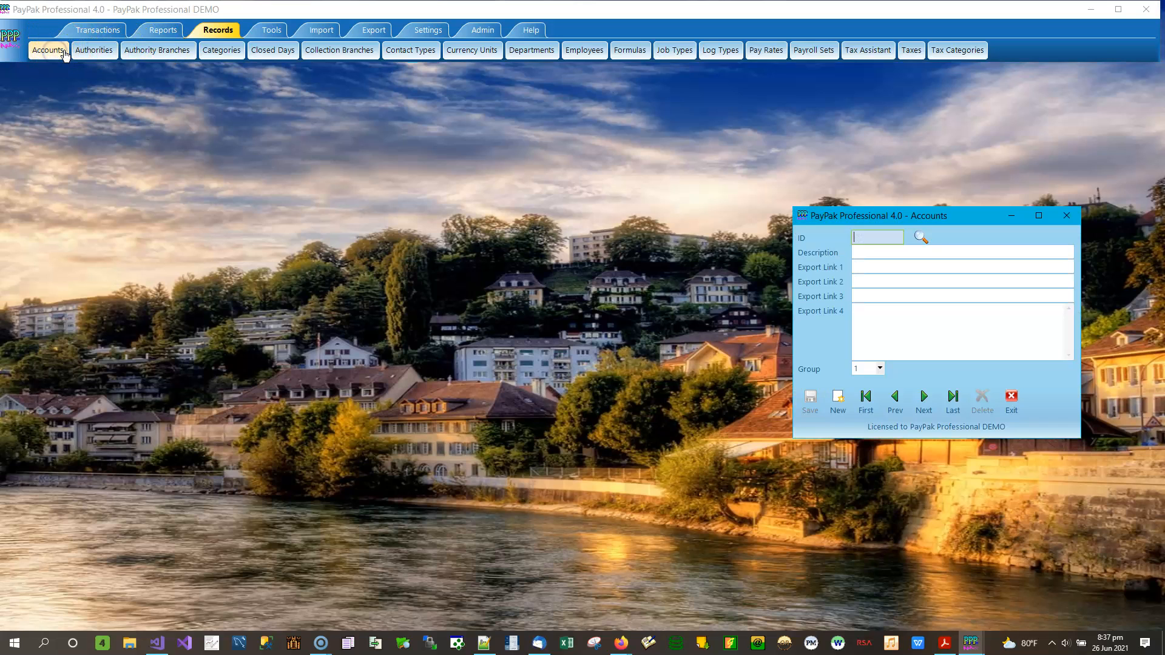
drag(962, 216, 224, 155)
click(184, 174)
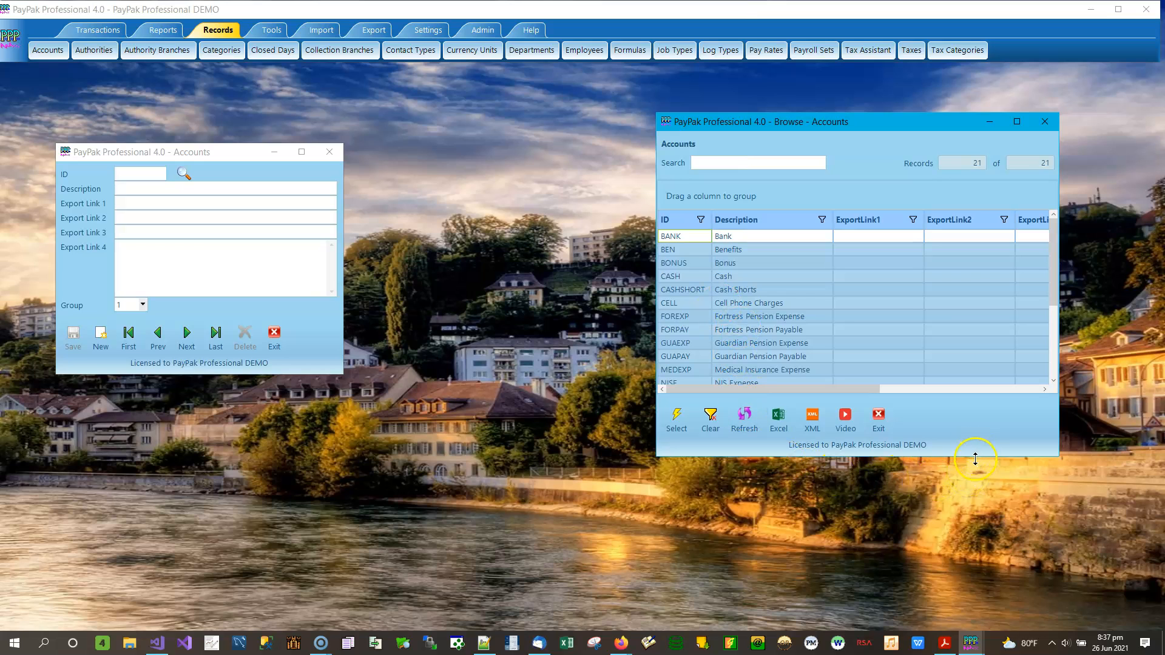
Step: Stretch the Browse - Accounts window to show all 21 accounts, BANK through WAGSAL
drag(974, 460, 974, 599)
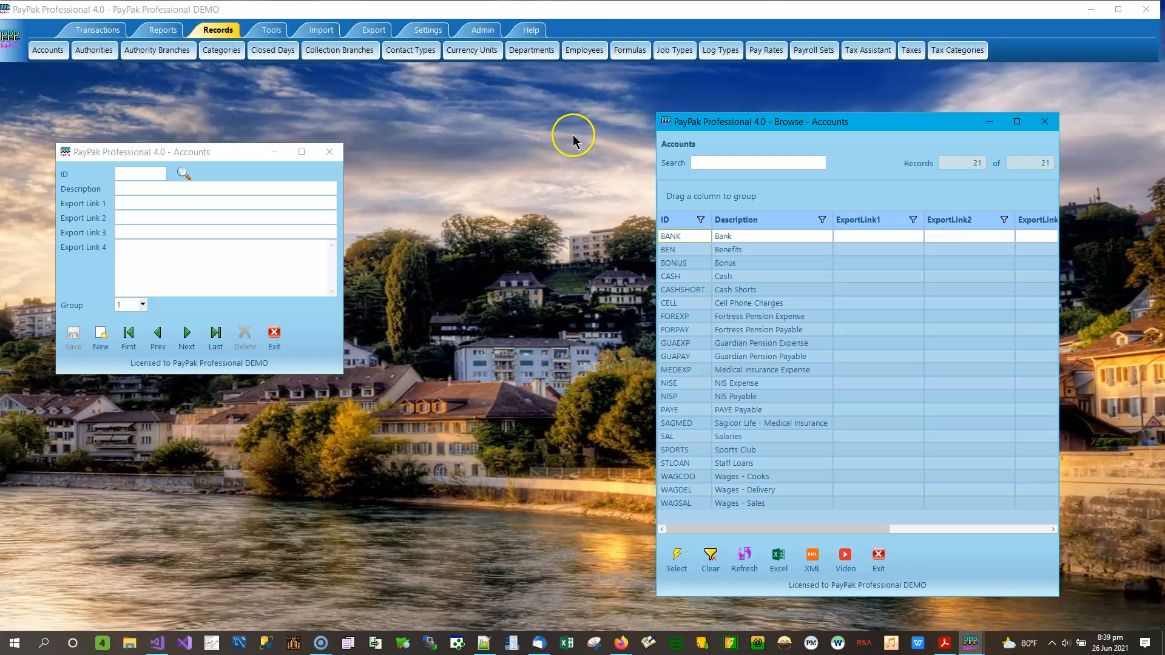
Step: Open Payroll Sets and step from BONUS to OIS-M, Monthly Payroll Oistins, with 5 members
click(820, 54)
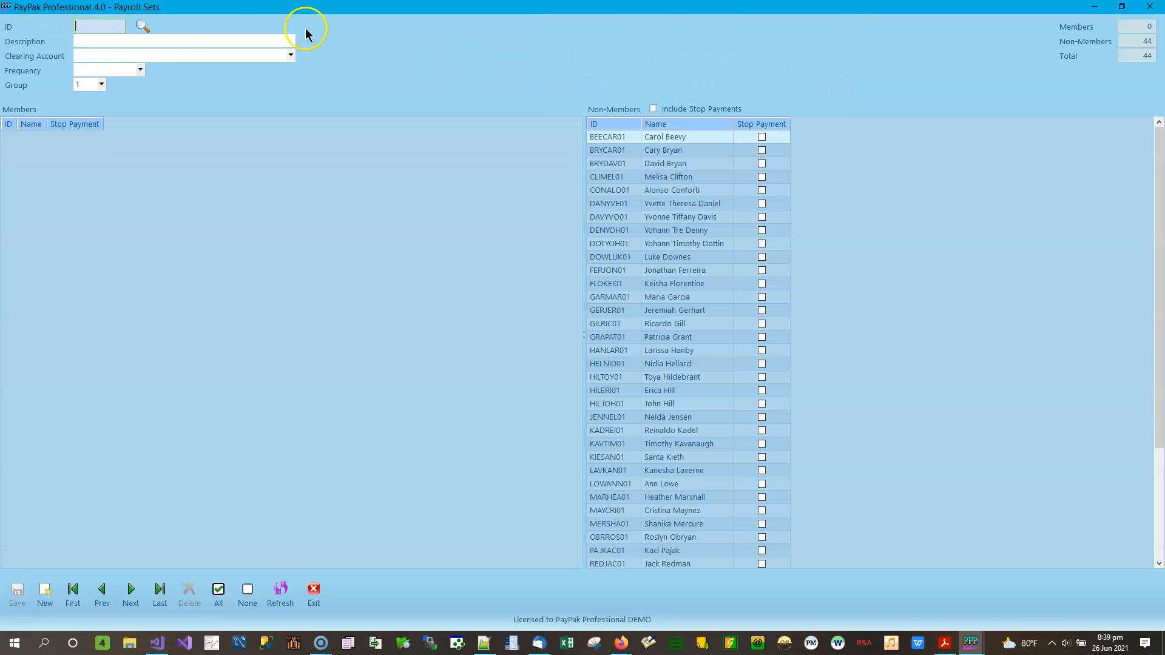
click(73, 590)
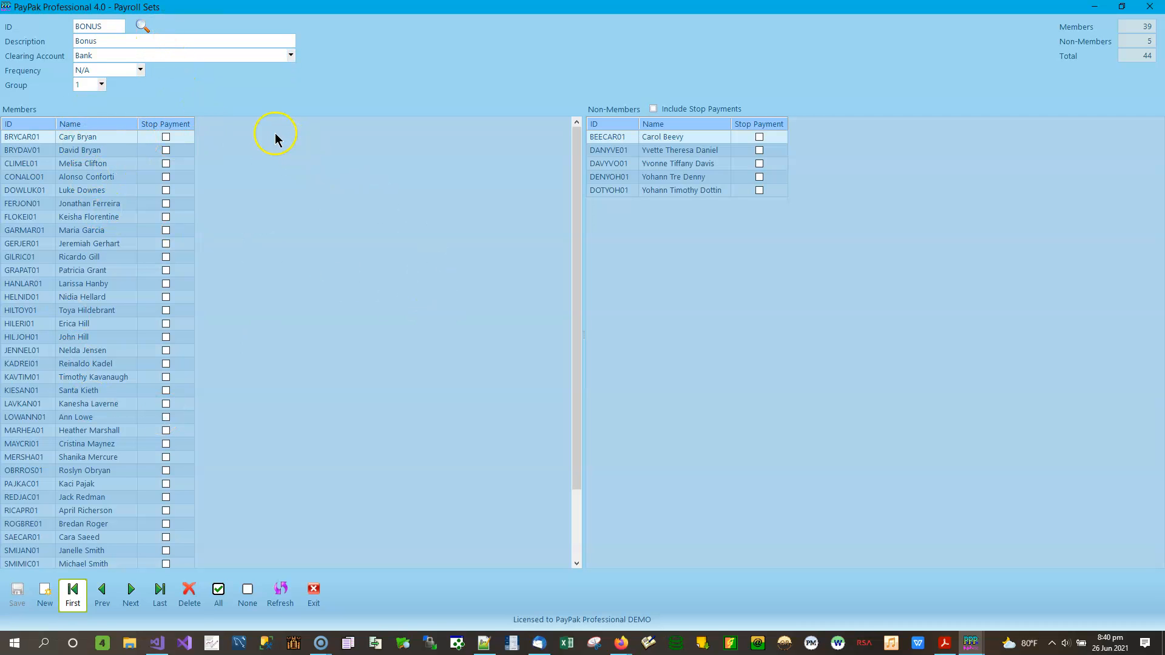
click(128, 601)
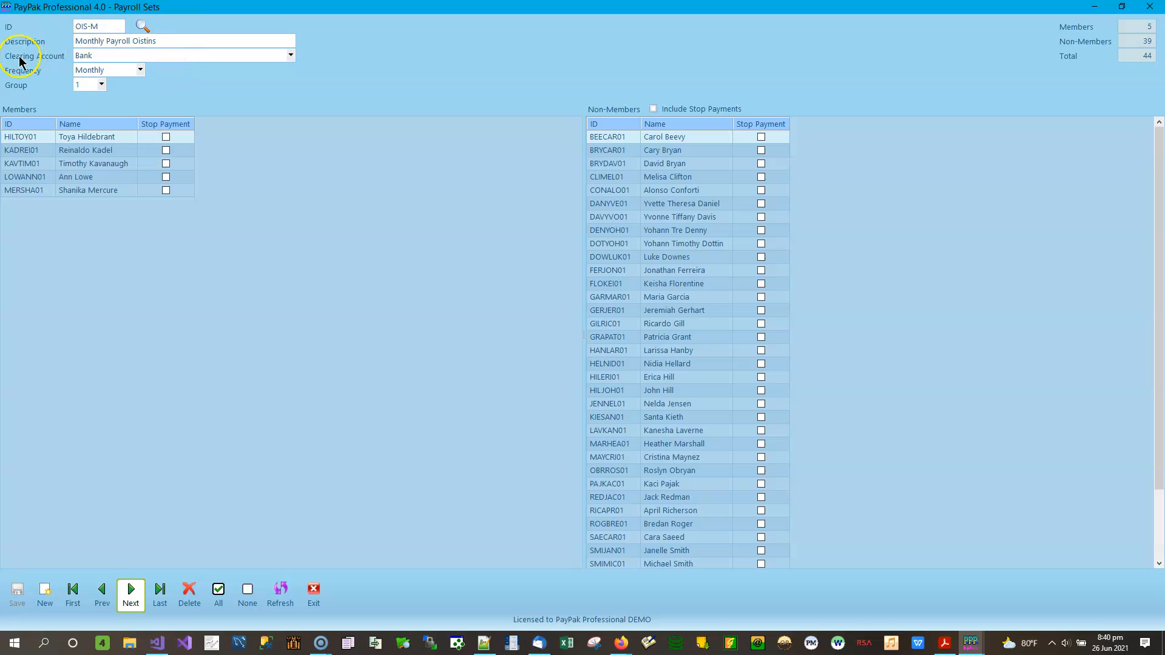
click(291, 55)
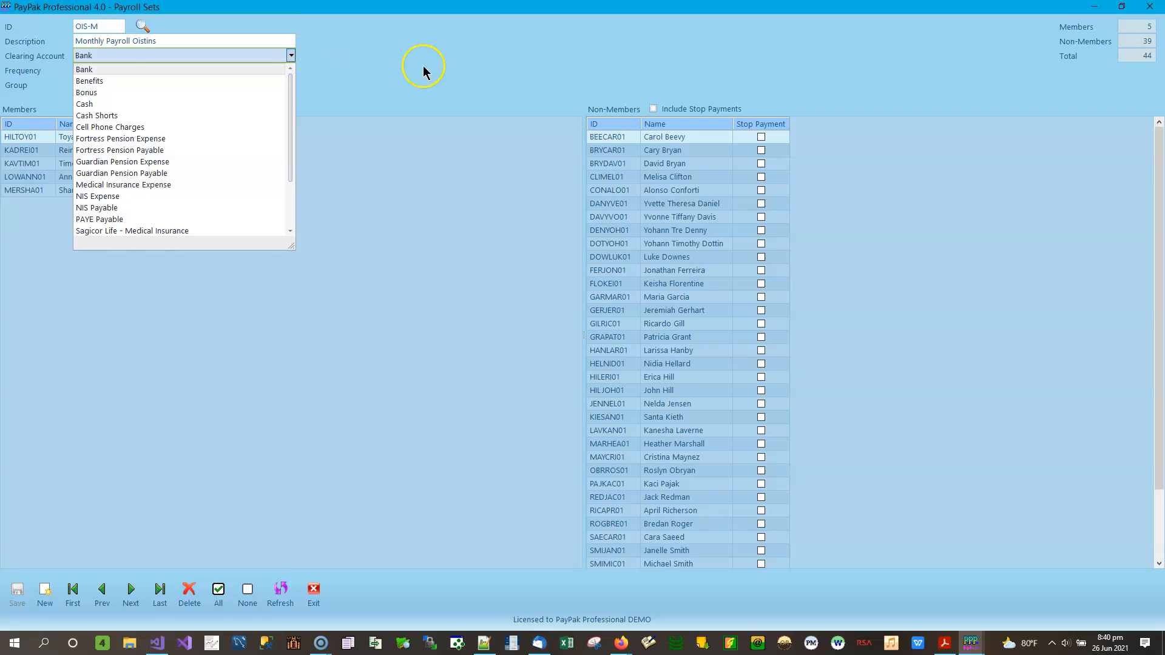
click(344, 42)
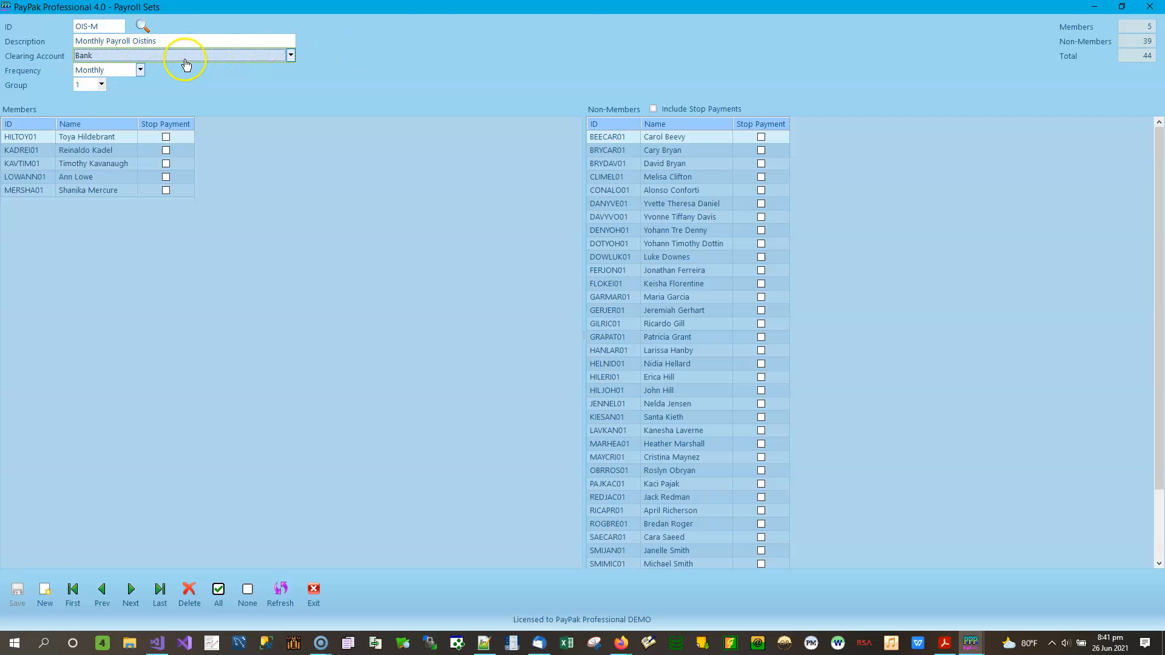
Step: Close the Payroll Sets window to return to the Accounts form and list
click(1149, 8)
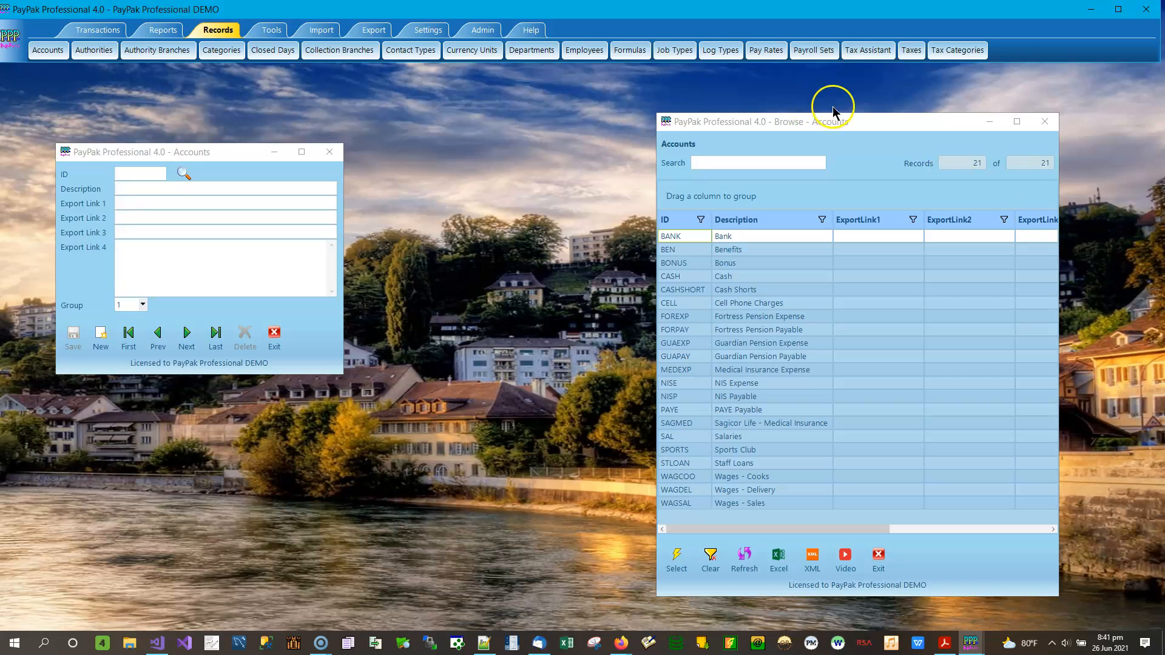
Step: Load the first employee's Gross Pay lines, Wages - Delivery at 9.3500 Regular
click(588, 53)
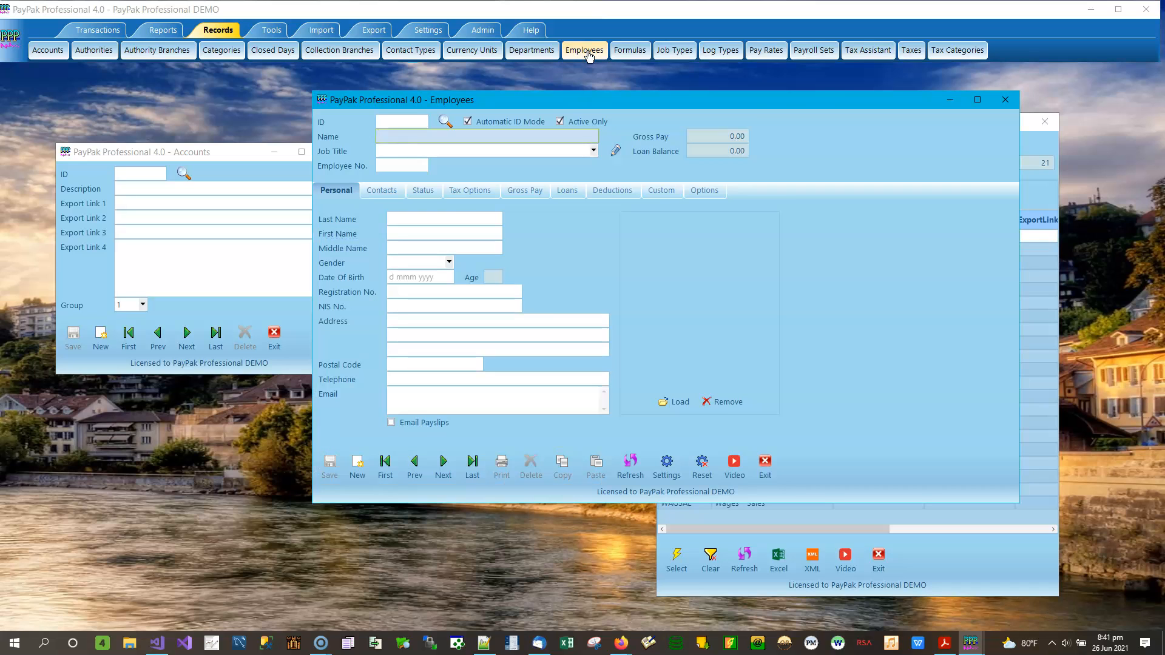
click(386, 465)
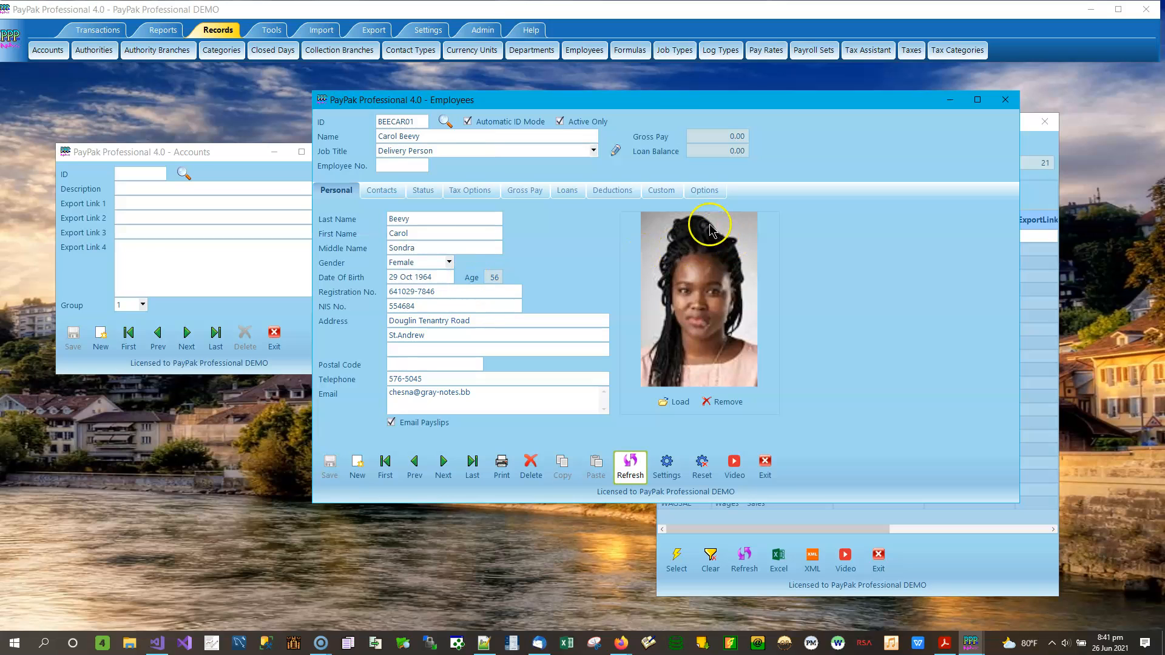
click(525, 193)
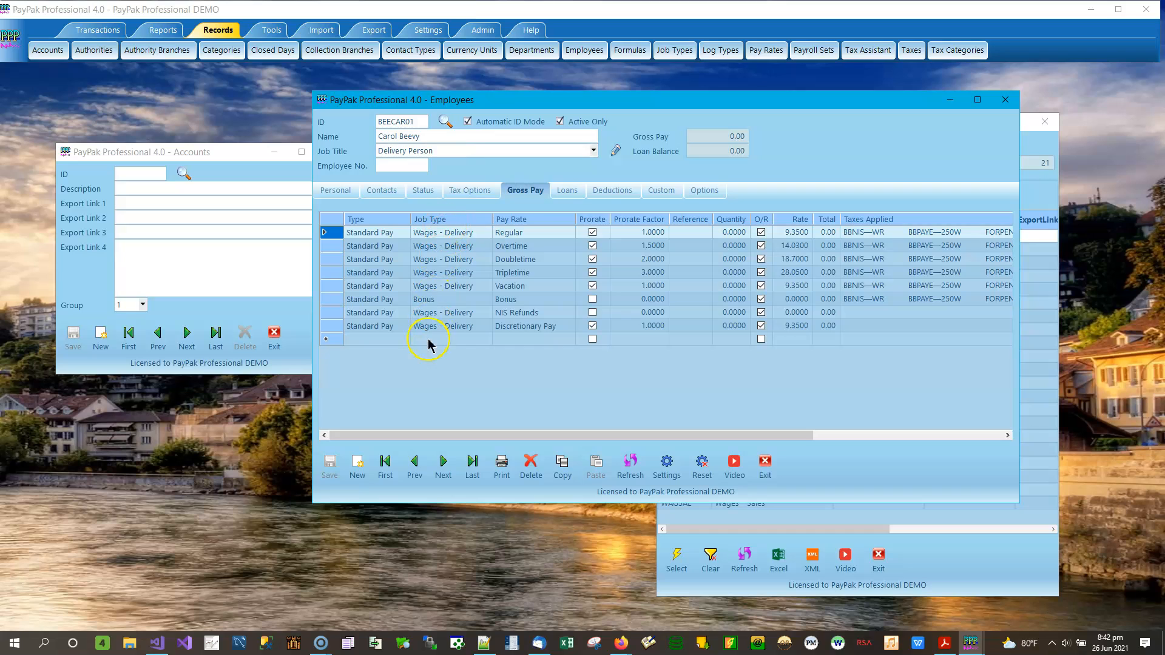
click(445, 233)
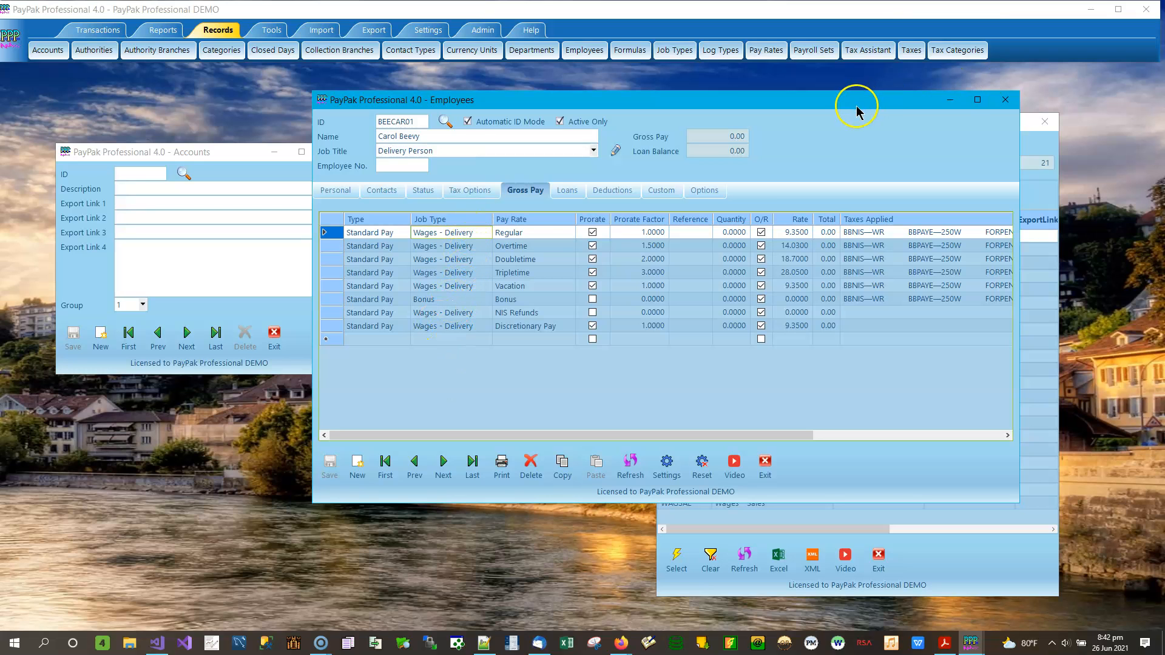
drag(835, 103, 544, 104)
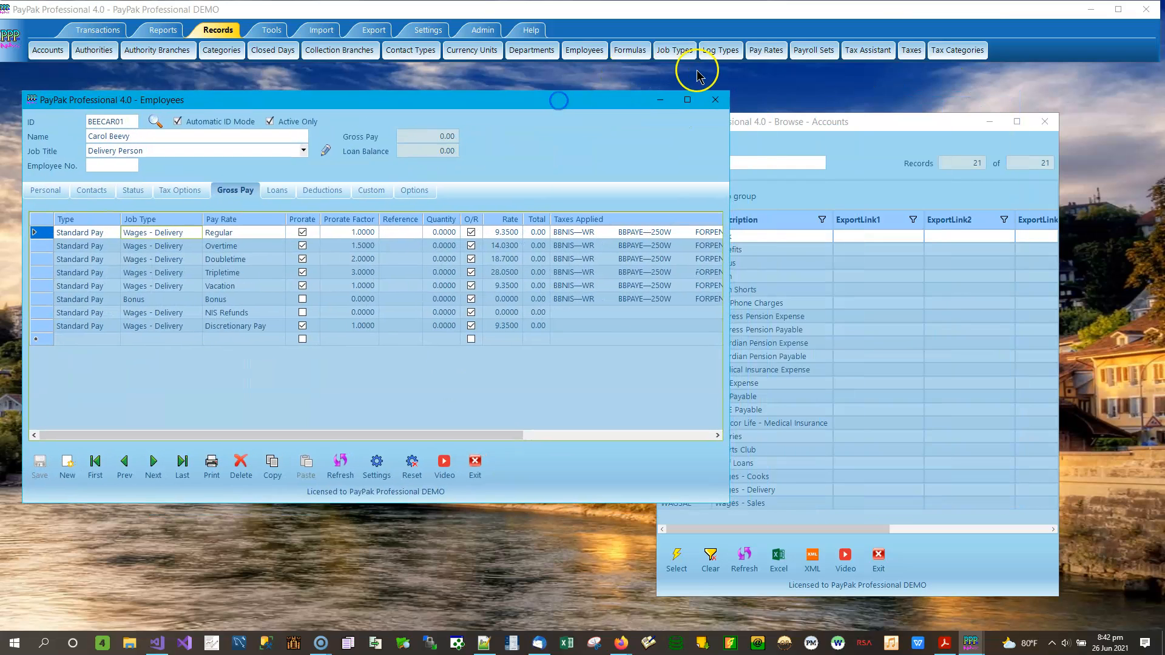
Step: Load job type WAGDEL, Wages - Delivery, linked to the Wages - Delivery account
click(664, 52)
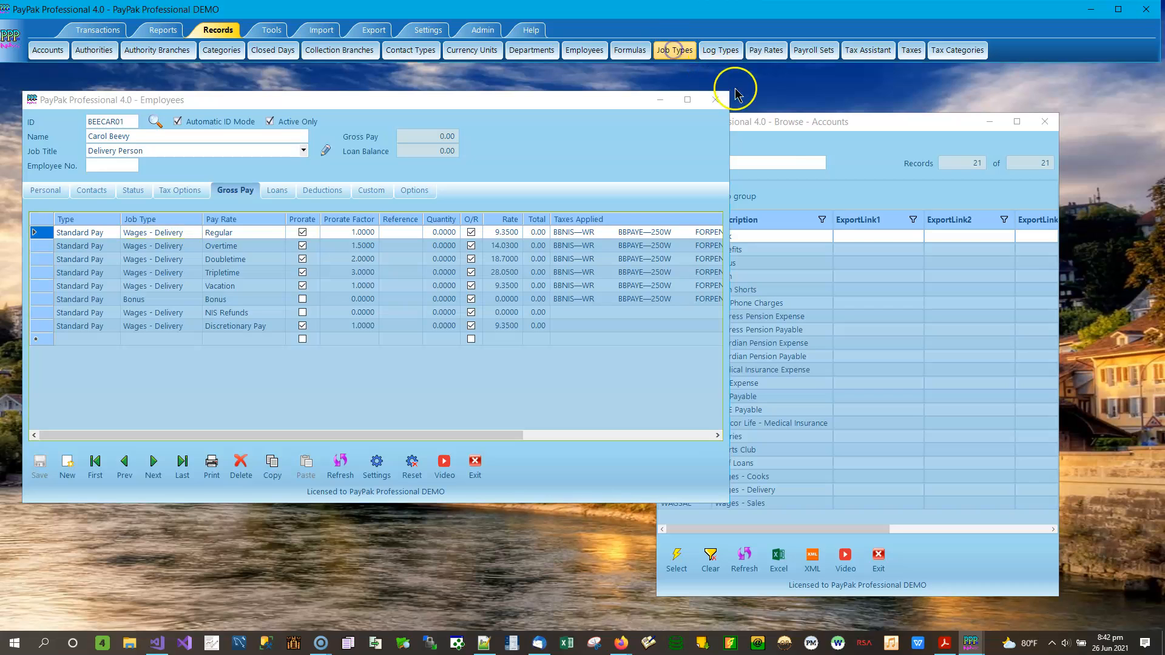
drag(234, 158, 932, 206)
click(868, 352)
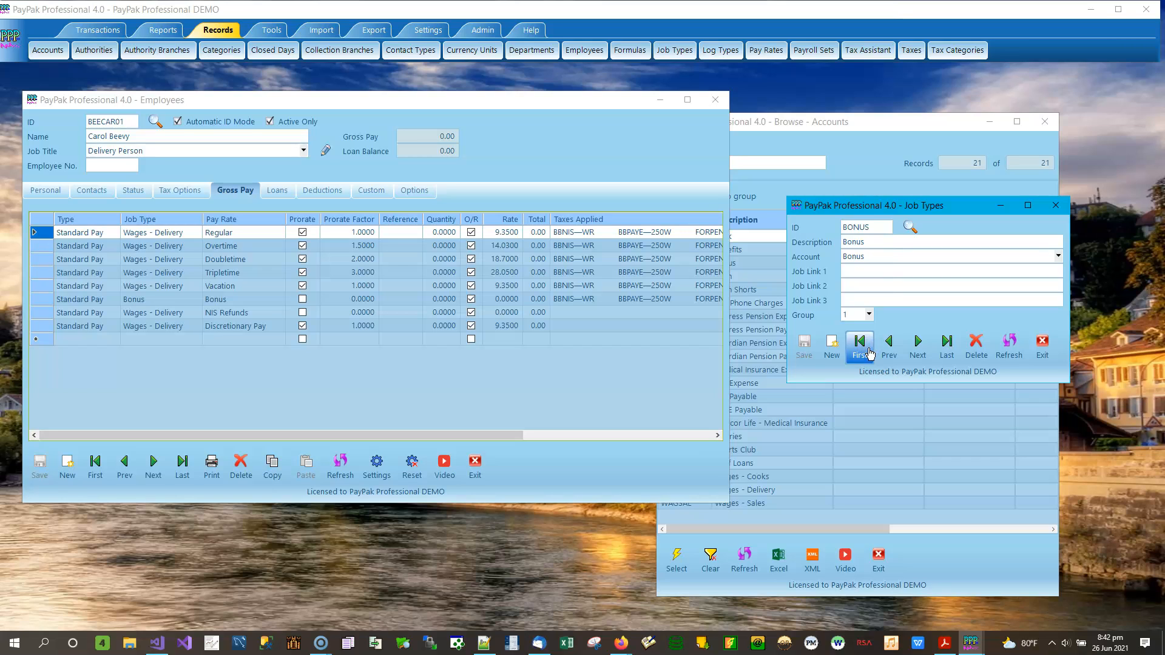
click(910, 227)
click(757, 417)
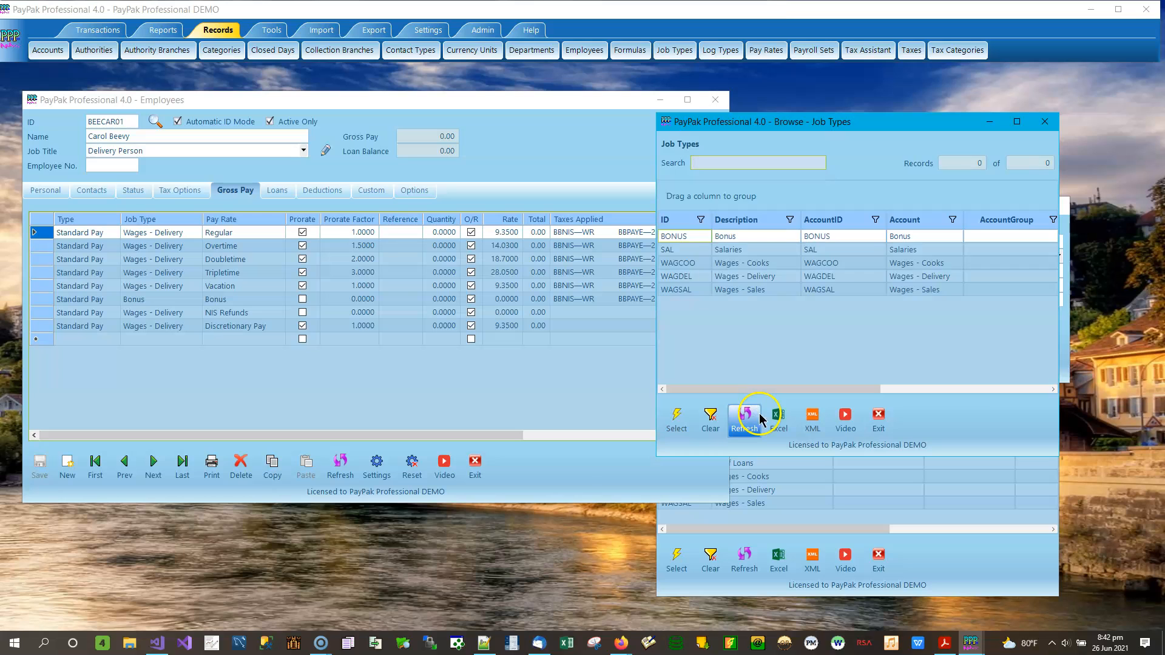
click(850, 281)
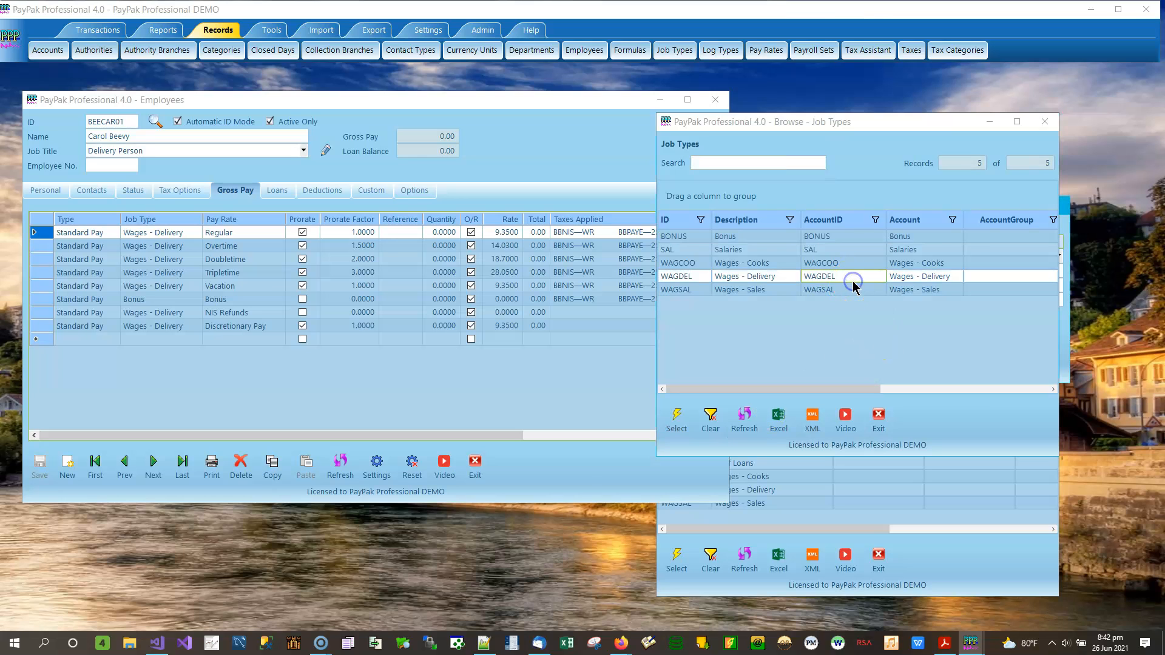
click(1045, 121)
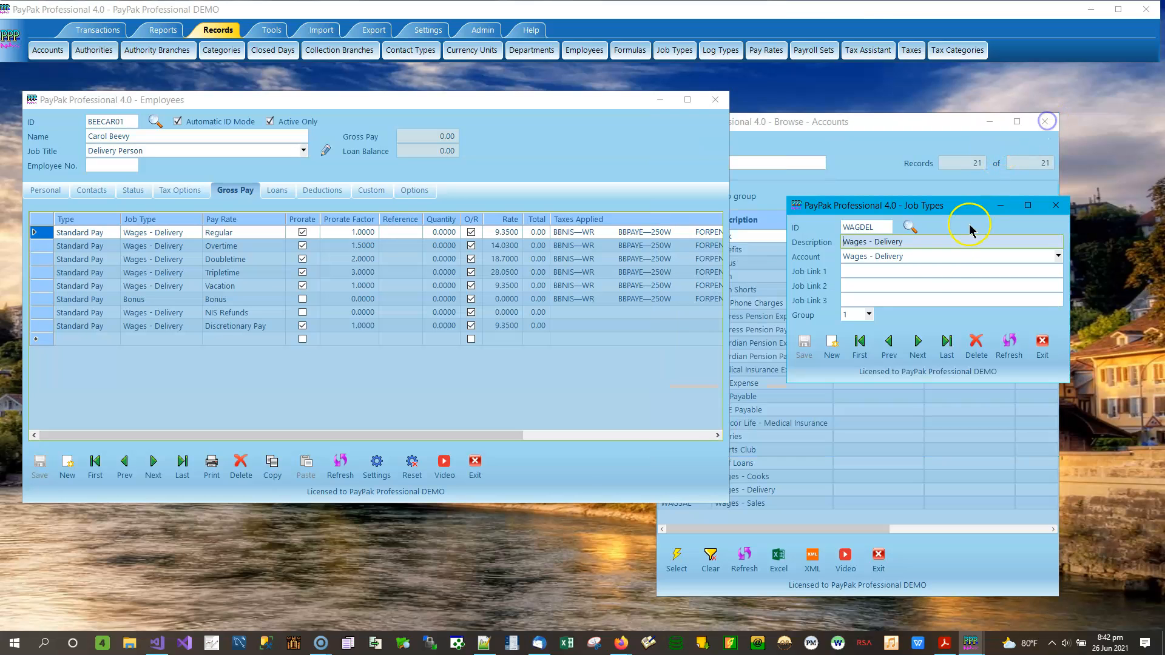
drag(928, 204, 866, 183)
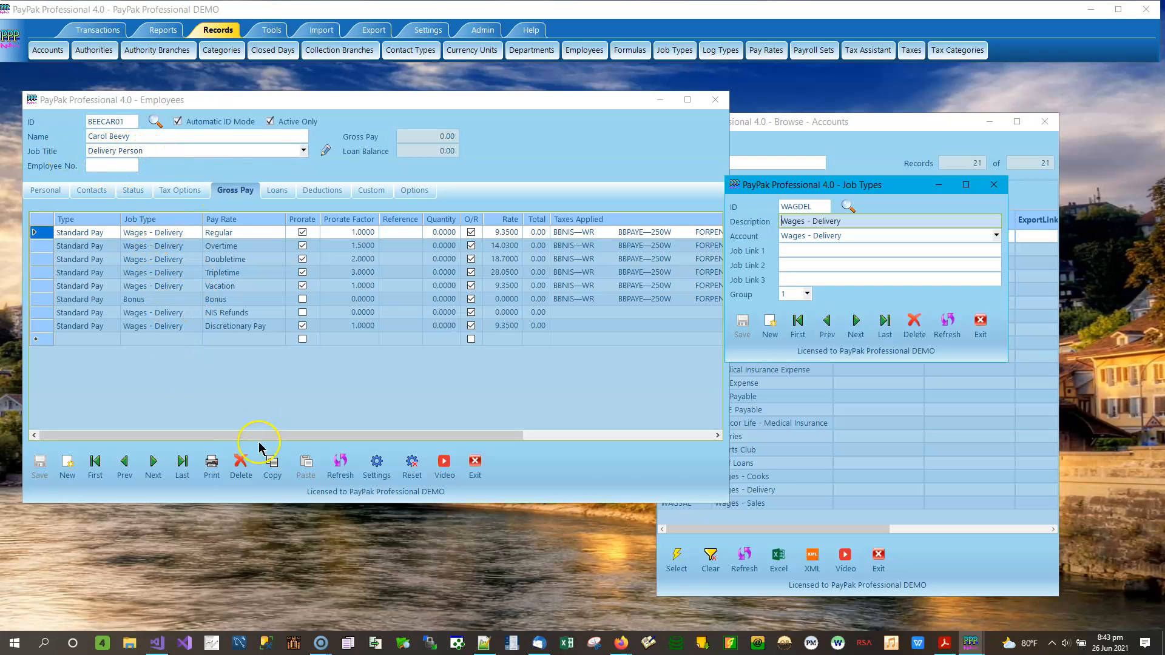
Step: Move to the next employee, the cook, whose lines use Wages - Cooks at 12.1000
click(152, 466)
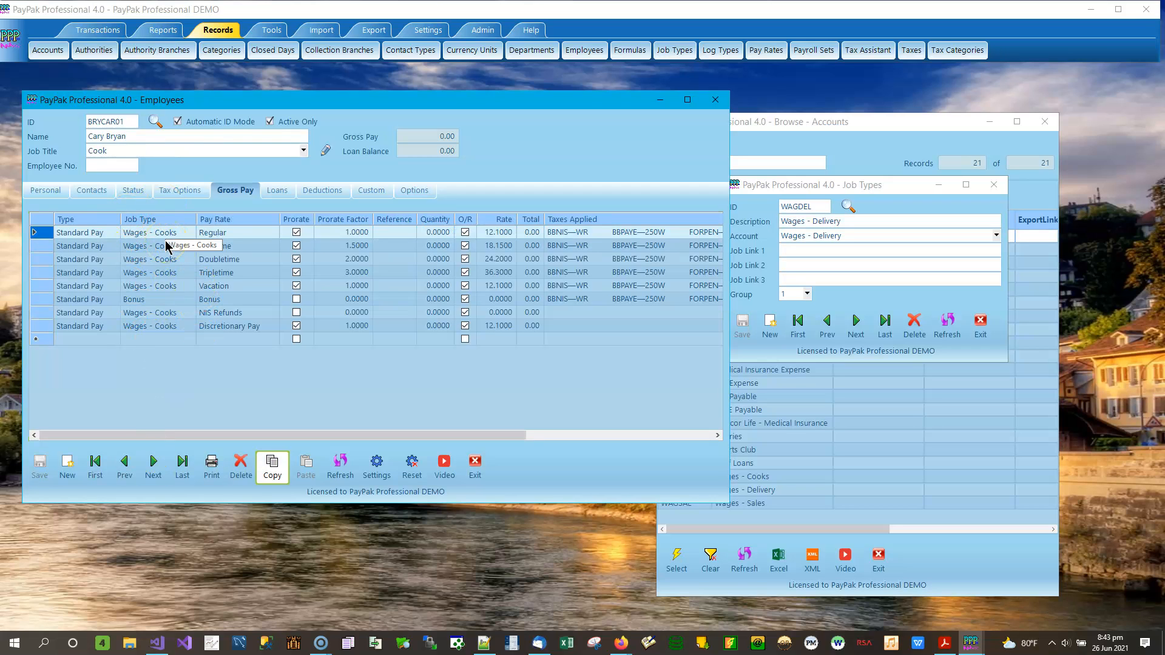
click(297, 348)
click(655, 174)
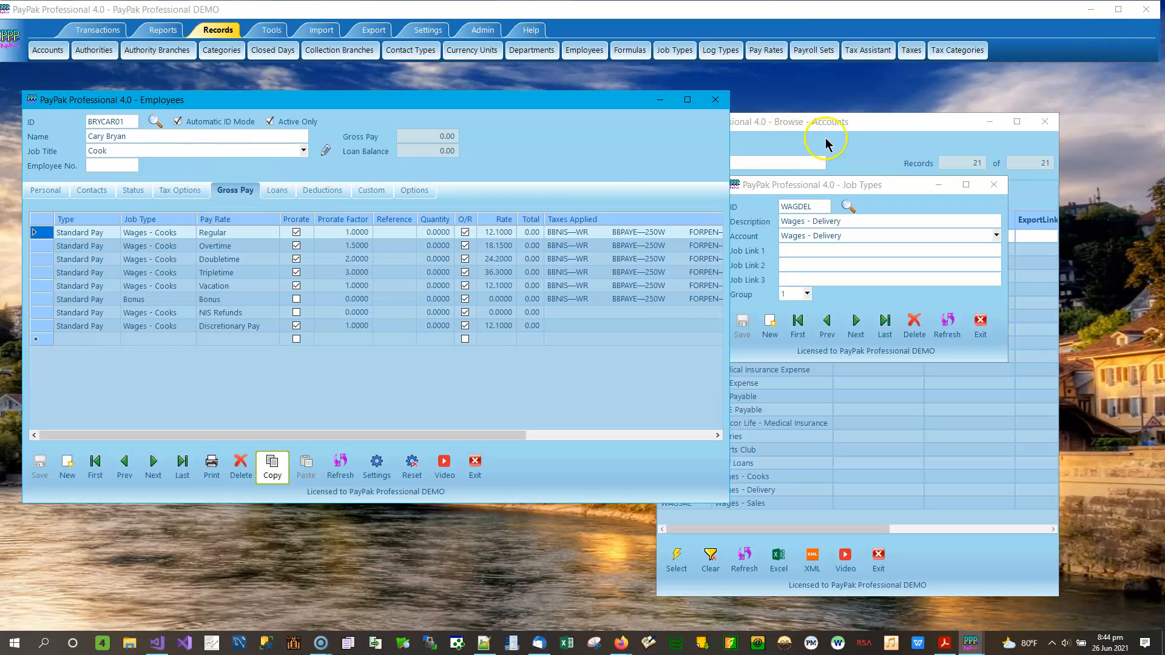
Step: Close the accounts windows, move Job Types aside and start a new pay line for the cook
click(844, 124)
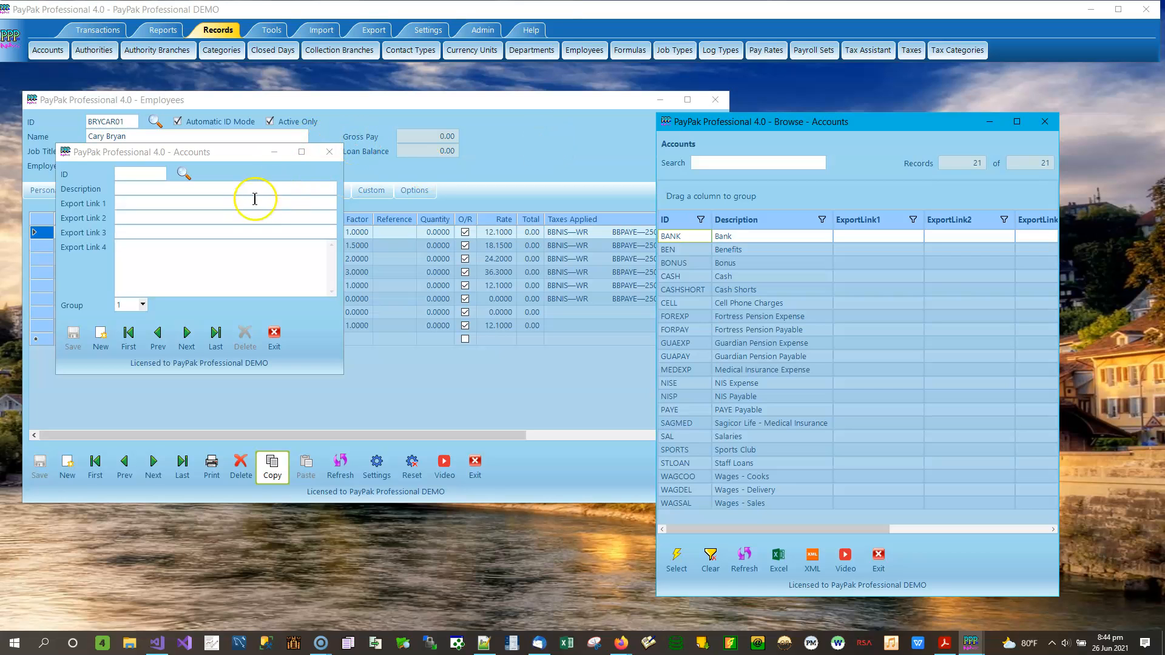
click(330, 153)
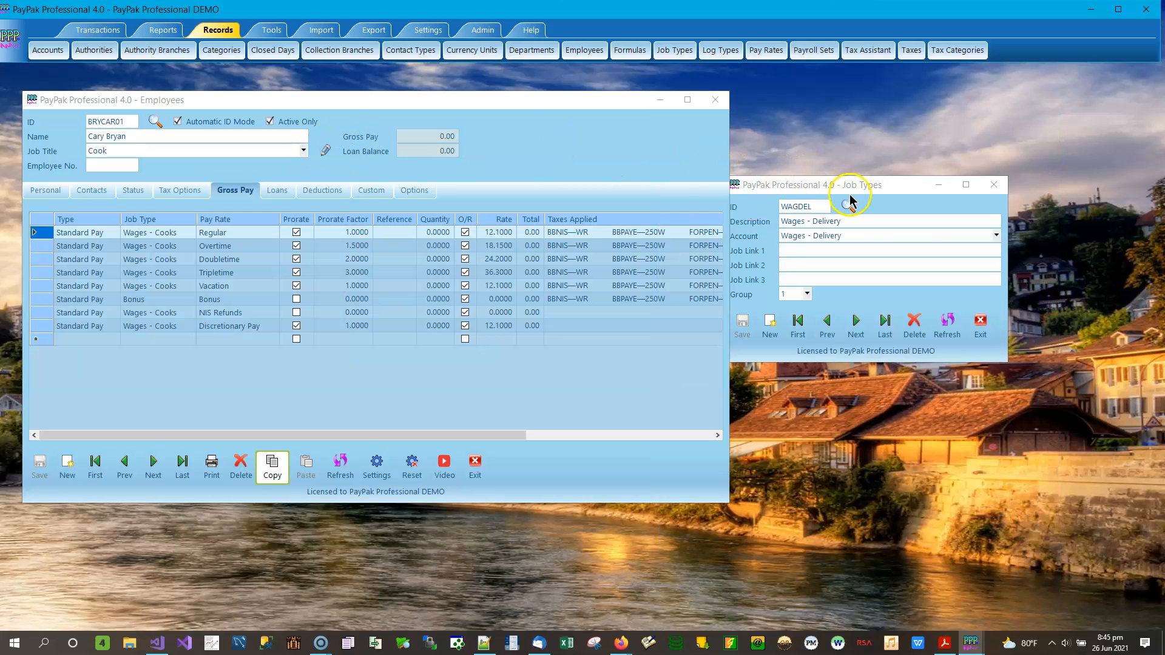
drag(855, 187, 948, 109)
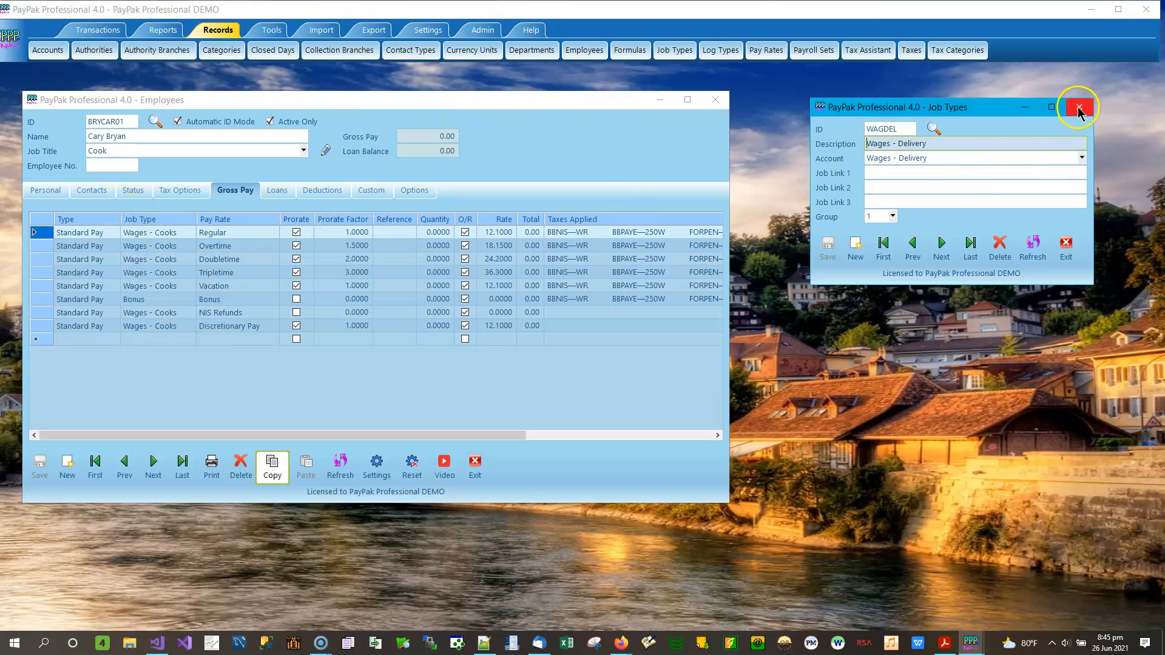
click(583, 157)
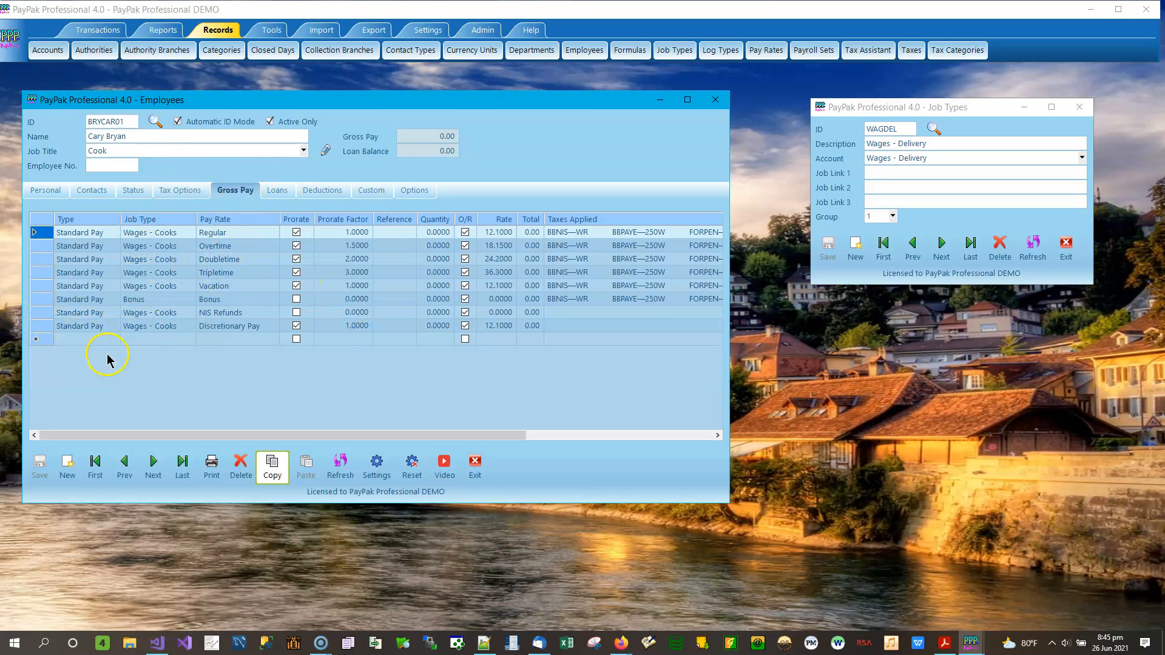
click(111, 339)
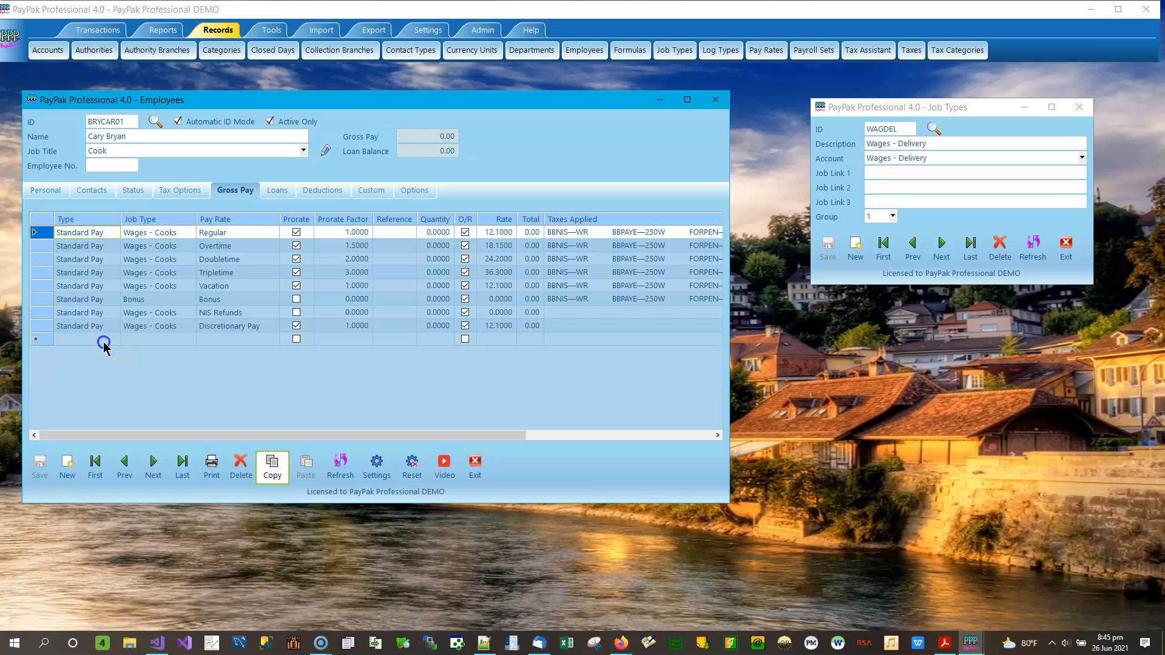
Step: Make the new line a Wages - Cooks Benefit with quantity 1 and O/R ticked
click(115, 340)
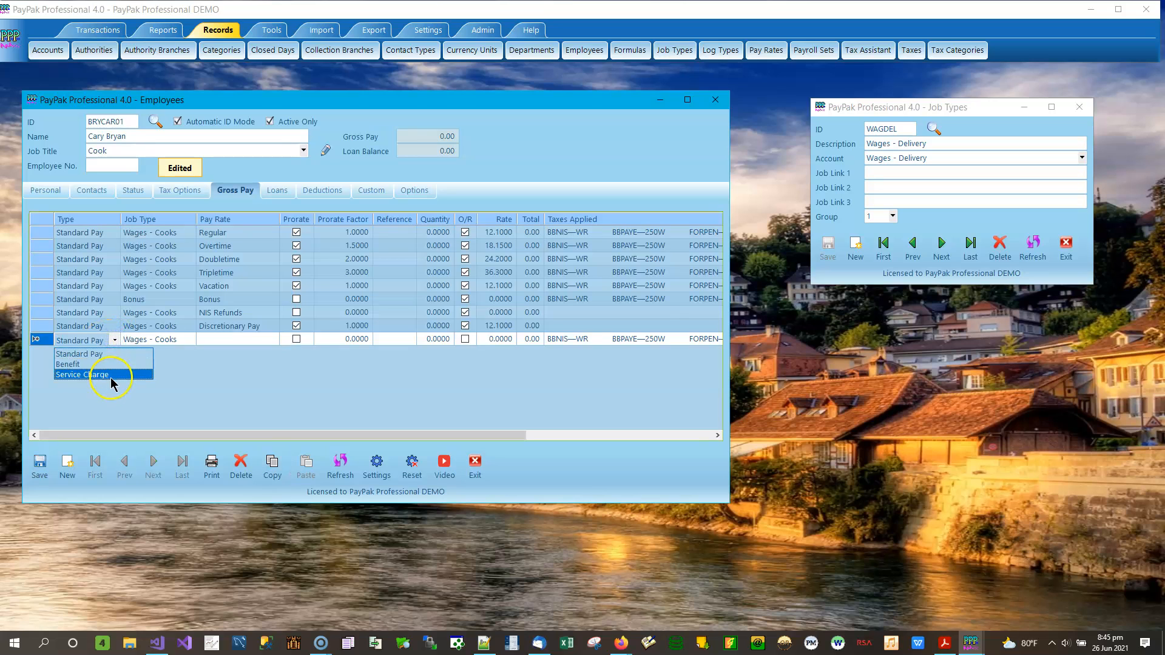
click(103, 366)
click(221, 339)
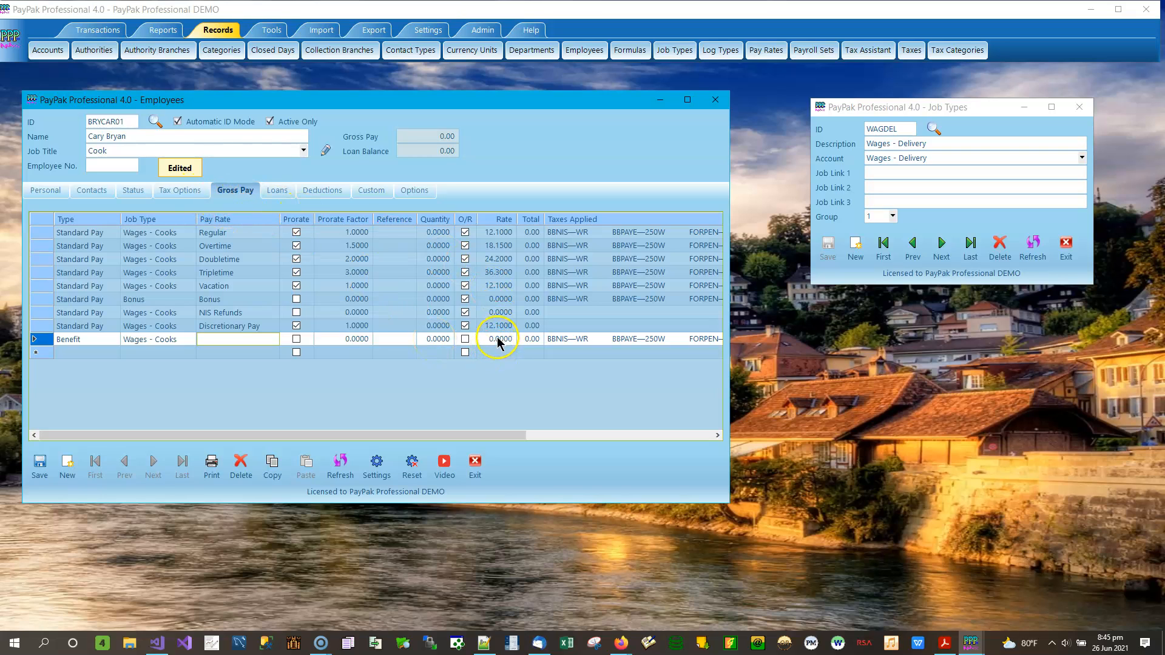
click(440, 340)
click(442, 340)
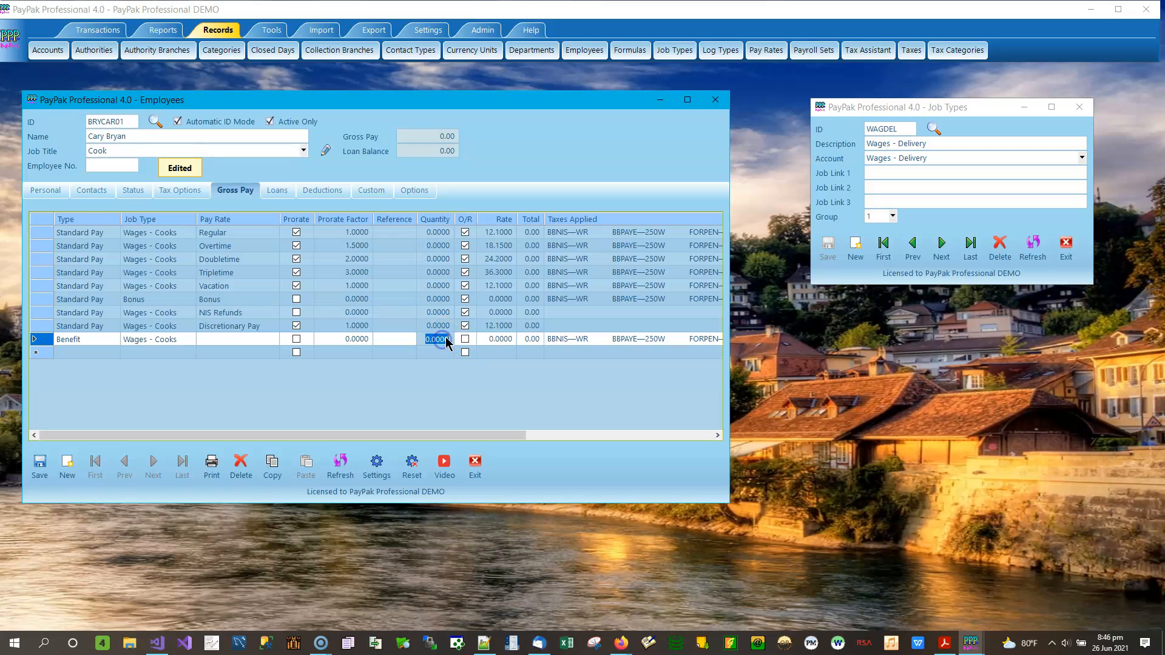
text(1)
click(465, 339)
click(501, 337)
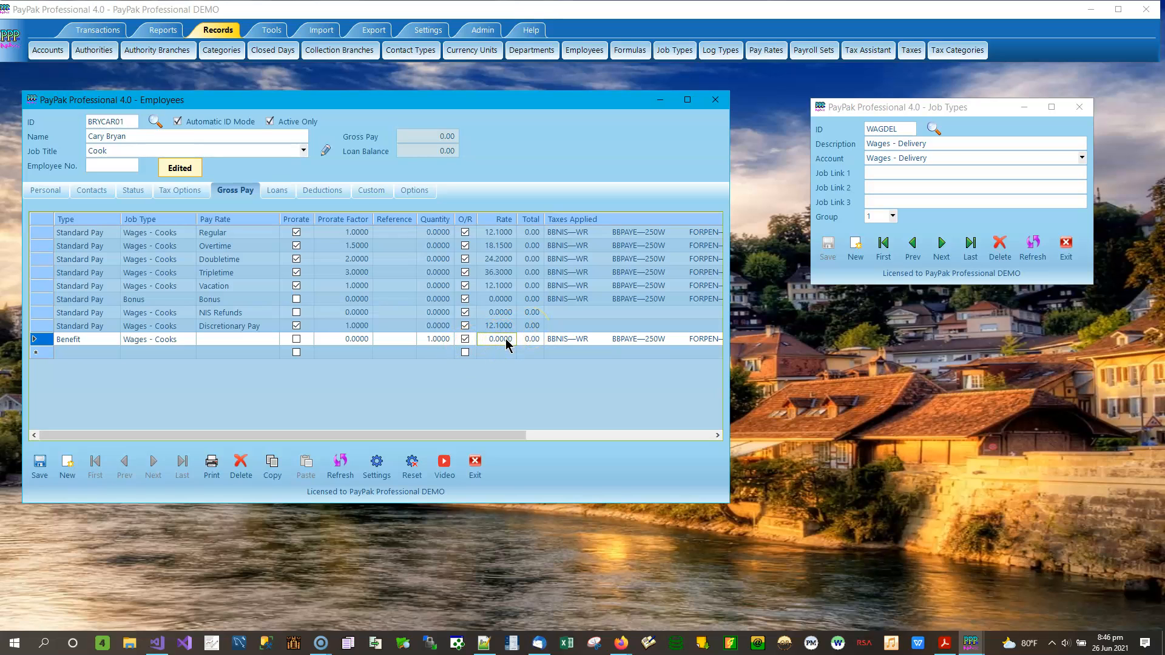
Step: Set the Benefit line's pay rate to Other
click(531, 339)
click(234, 339)
click(261, 340)
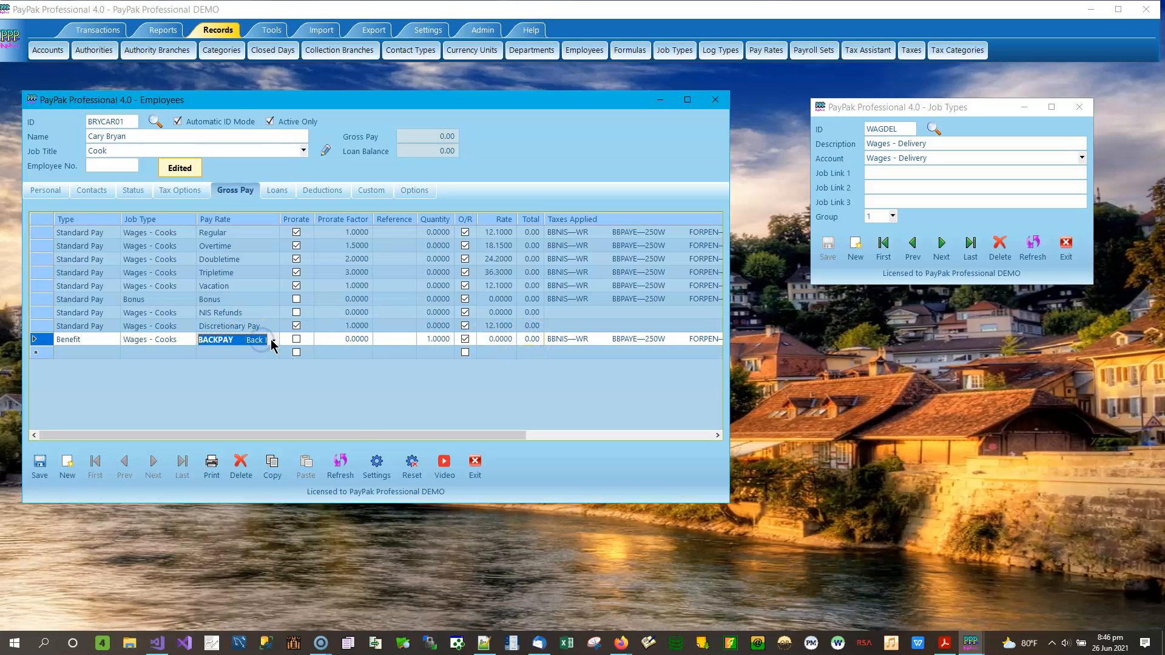
click(273, 340)
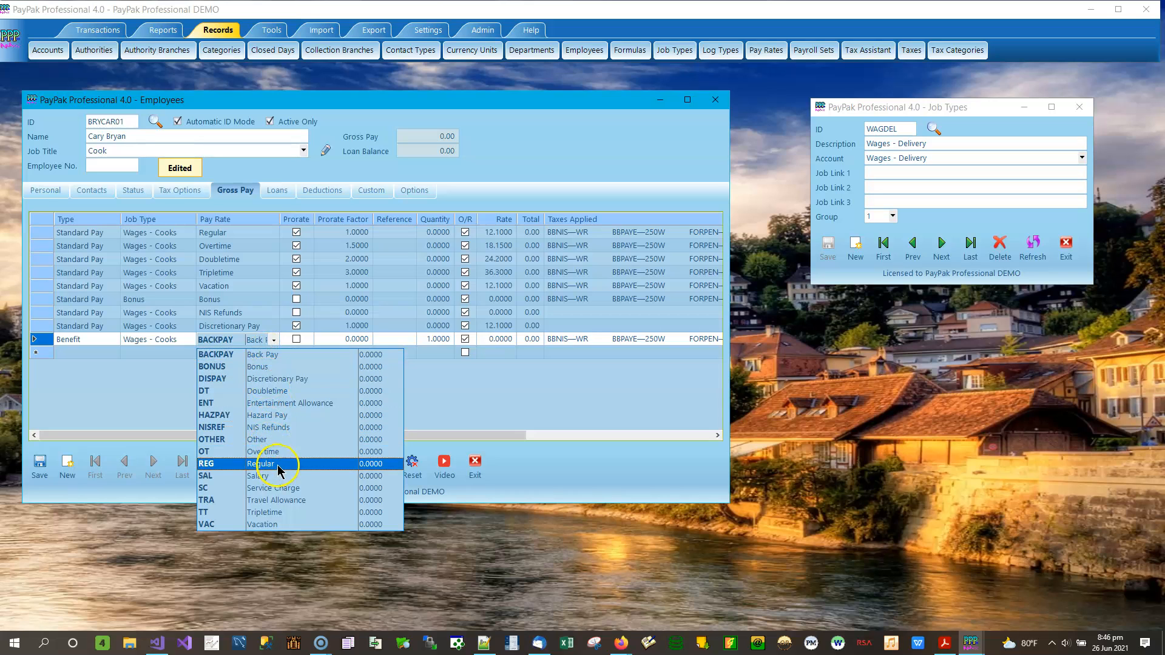
click(278, 438)
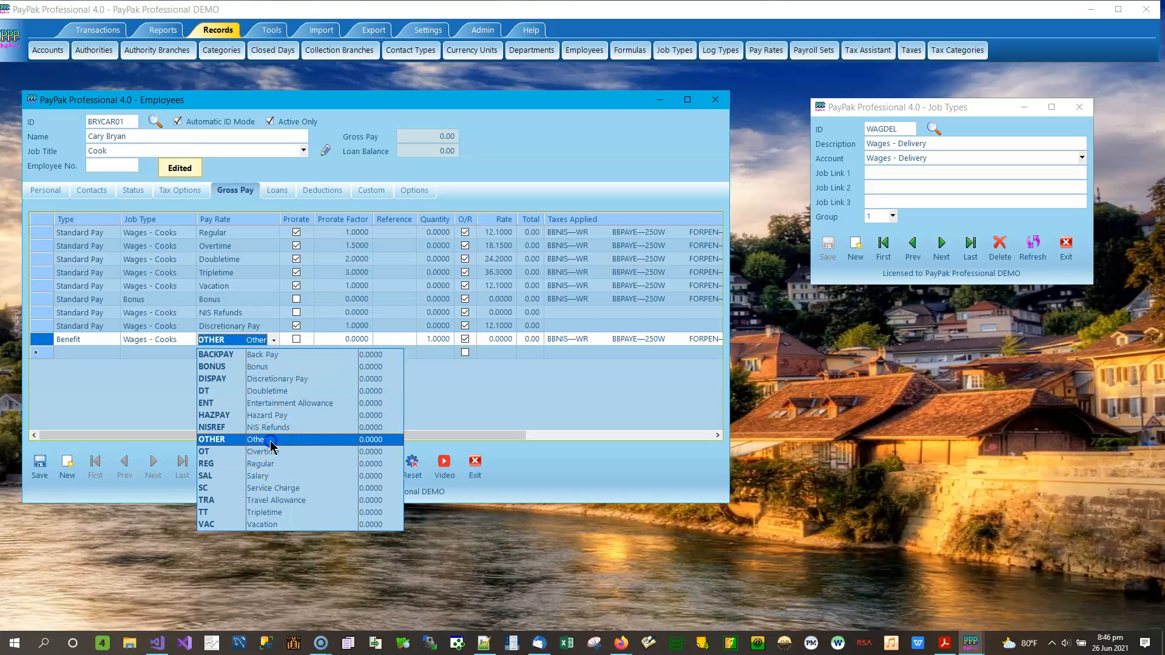
click(401, 336)
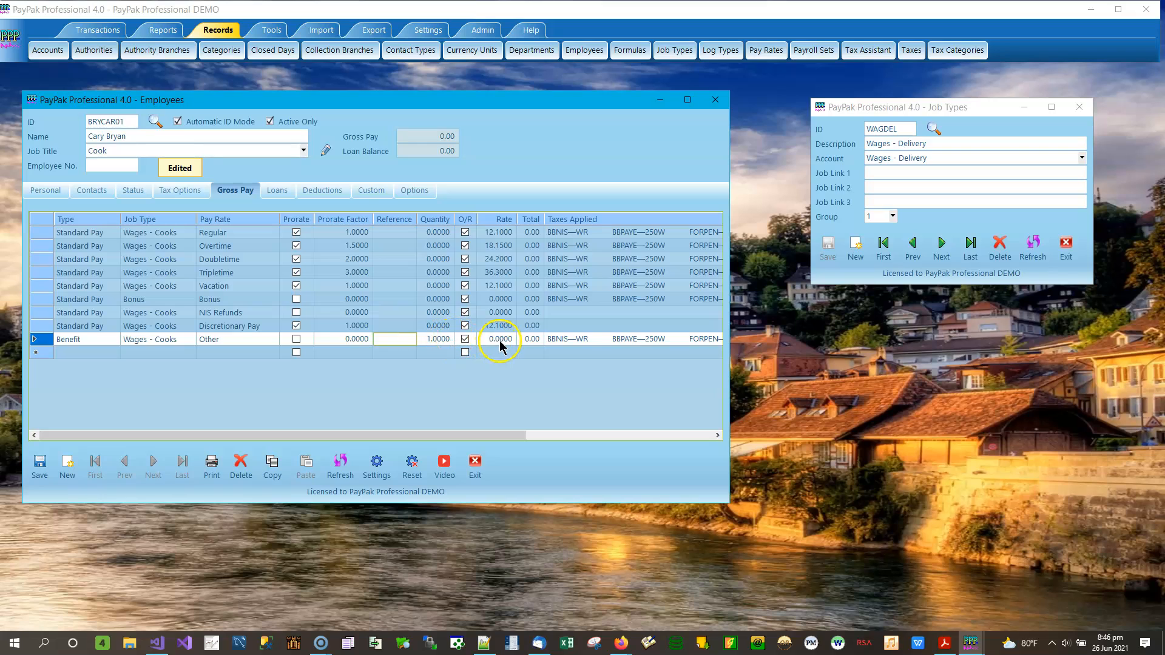
Step: Keep job type WAGCOO and enter a rate of 200, making the line total 200.00
click(164, 344)
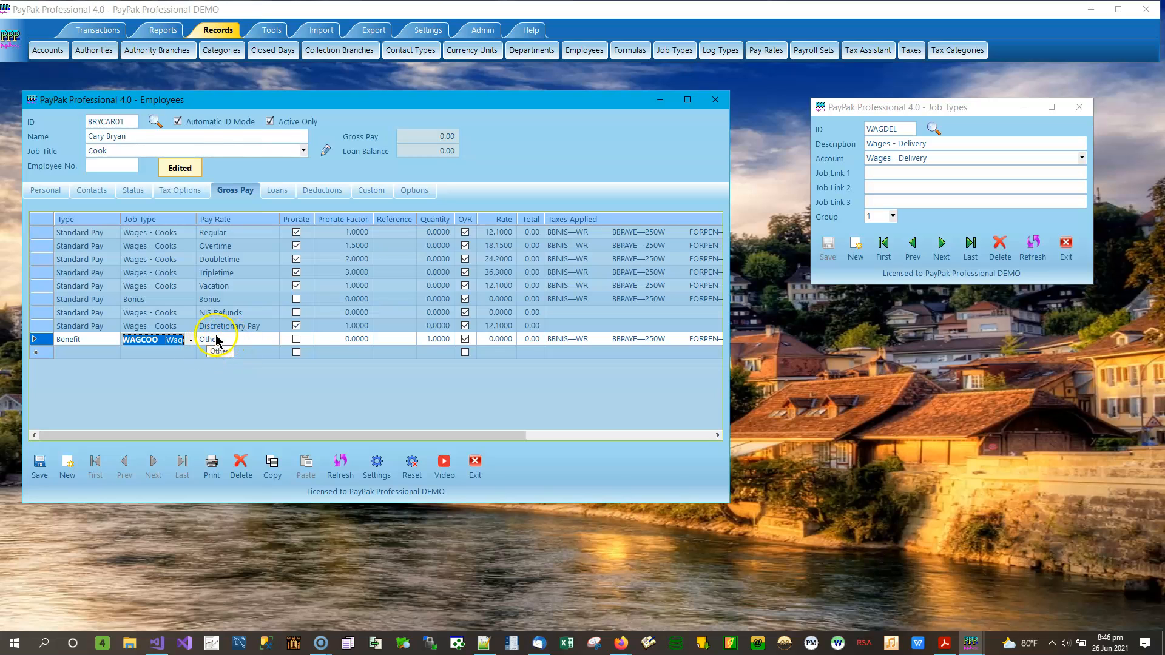
click(191, 342)
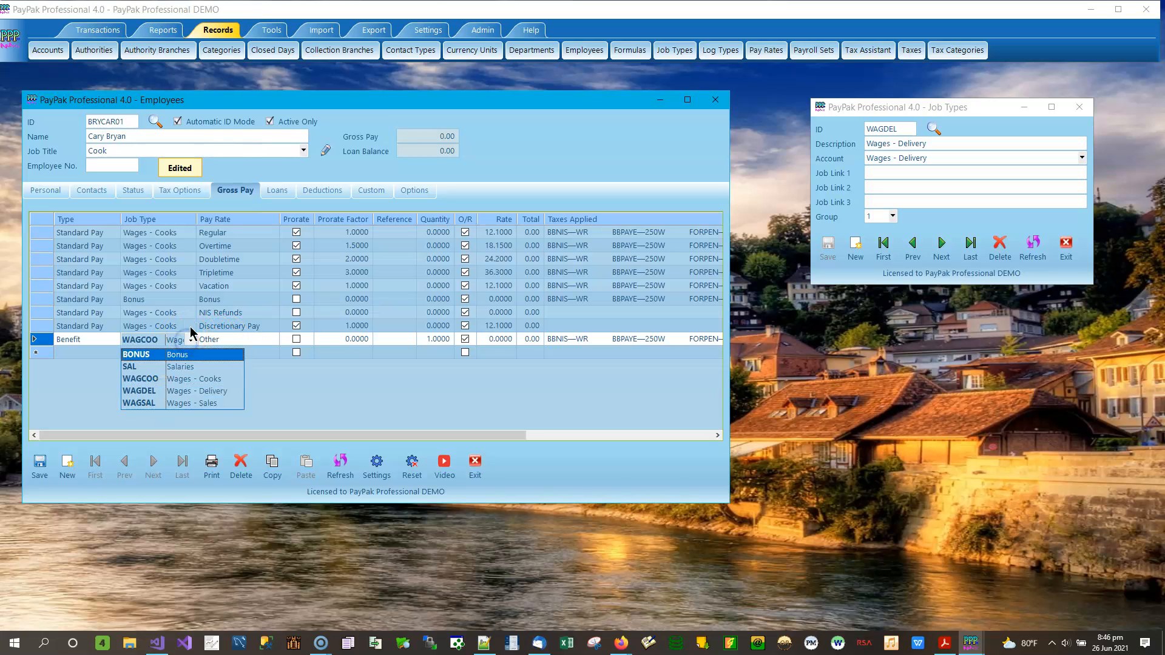
click(252, 323)
click(510, 340)
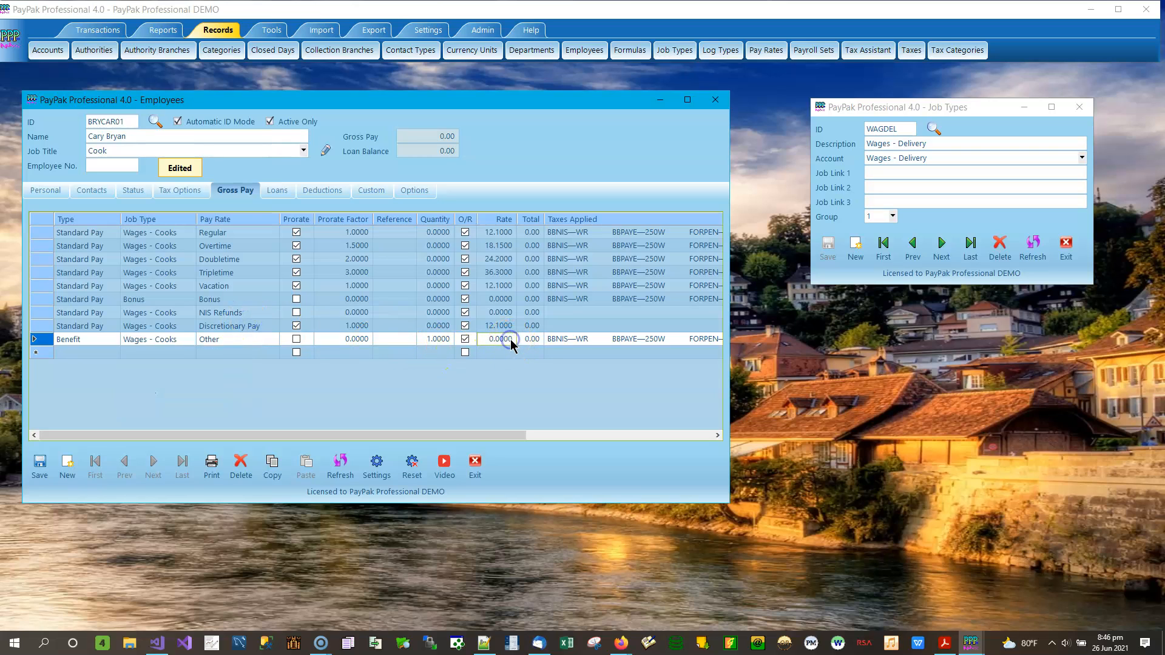
double_click(508, 341)
text(2)
key(Return)
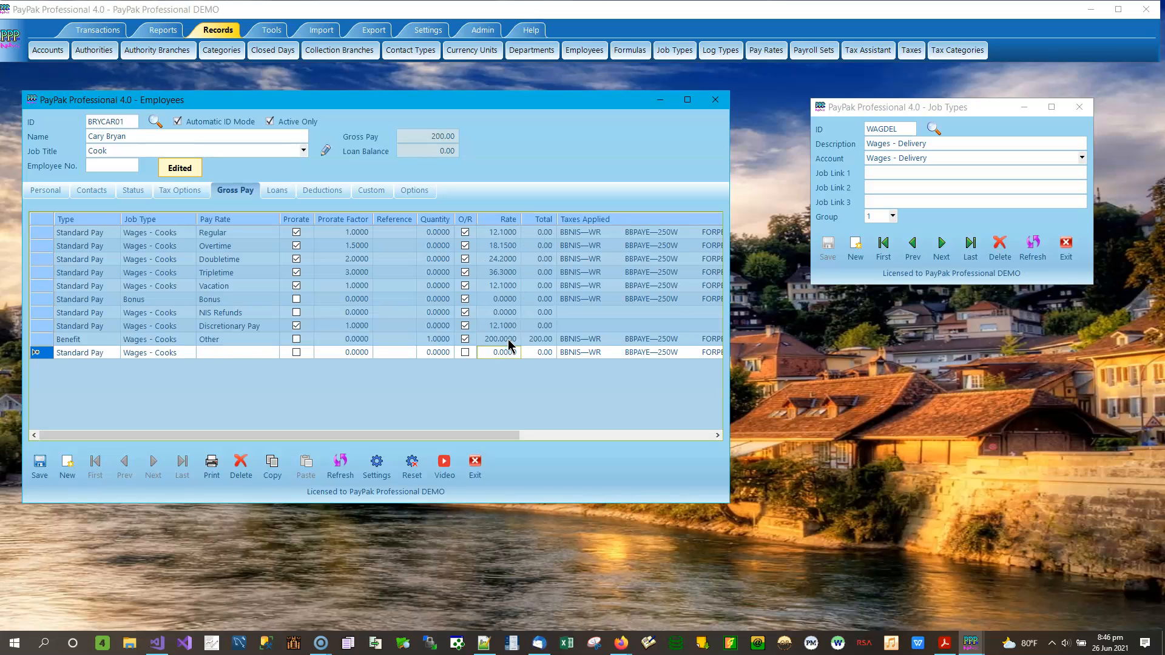
click(533, 340)
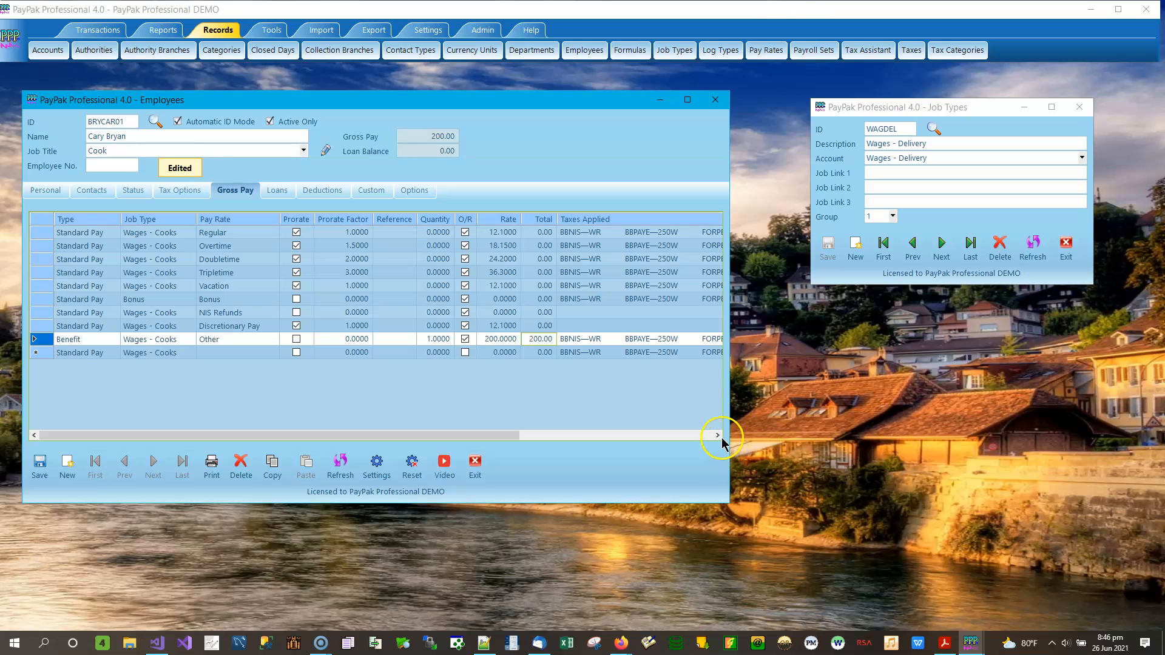
Step: Widen the Employees window and tick the Benefit line's Percentage Deductions O/R box
drag(730, 381, 1069, 353)
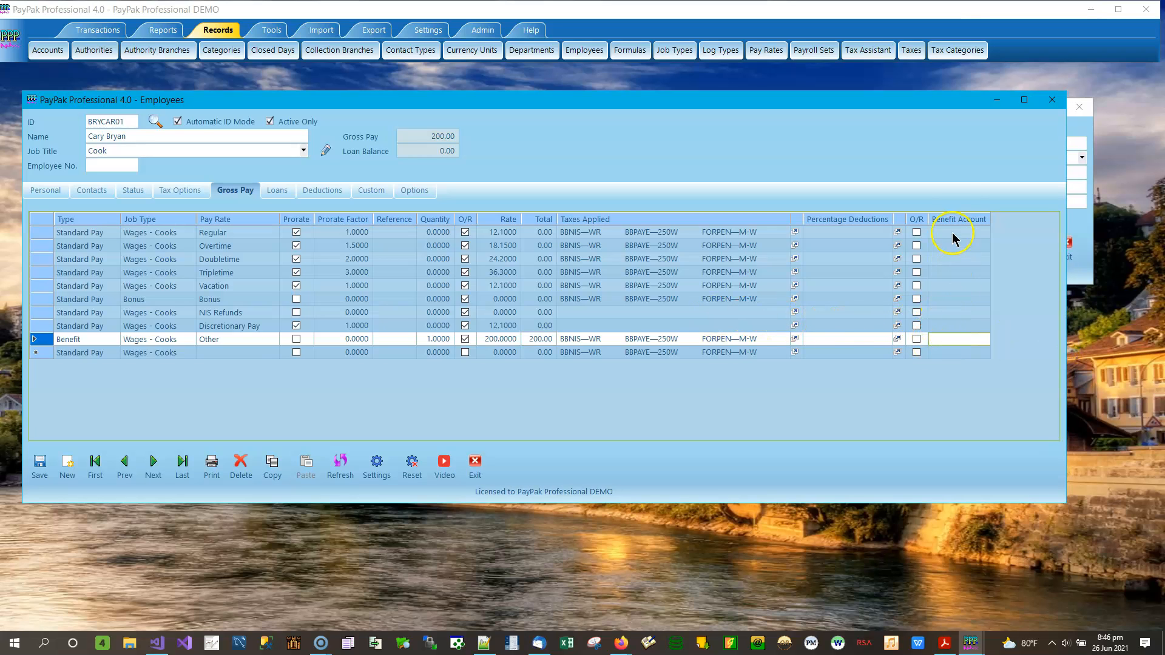
click(917, 339)
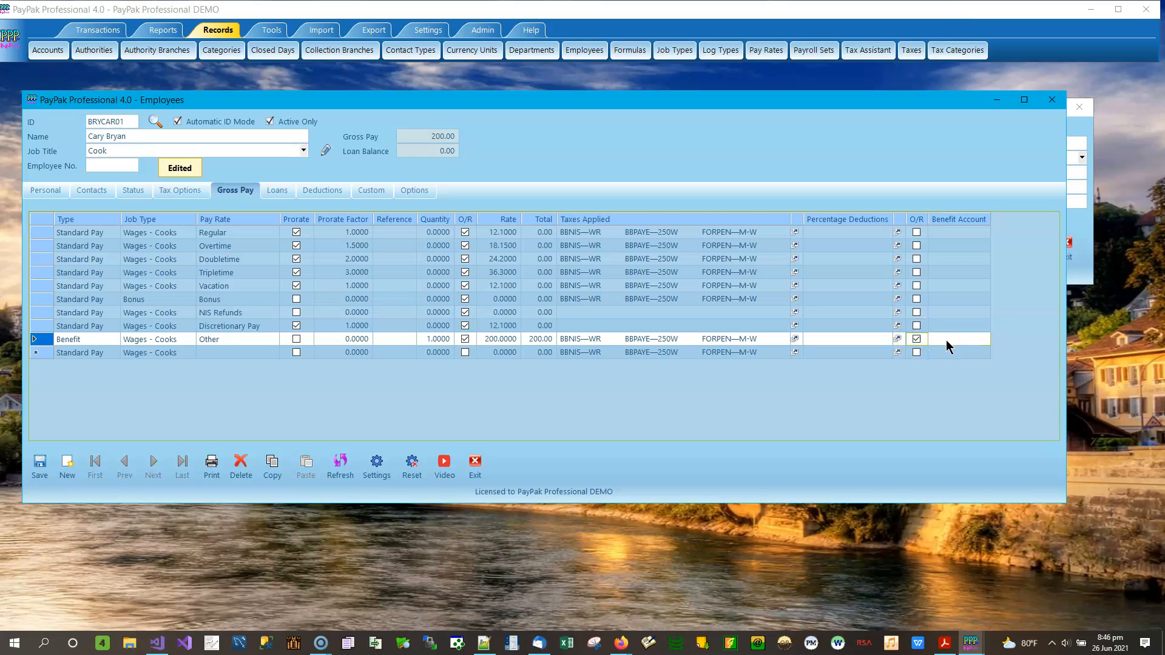
click(945, 340)
click(952, 378)
Step: Choose BEN (Benefits) as the Benefit line's benefit account
click(956, 338)
click(985, 338)
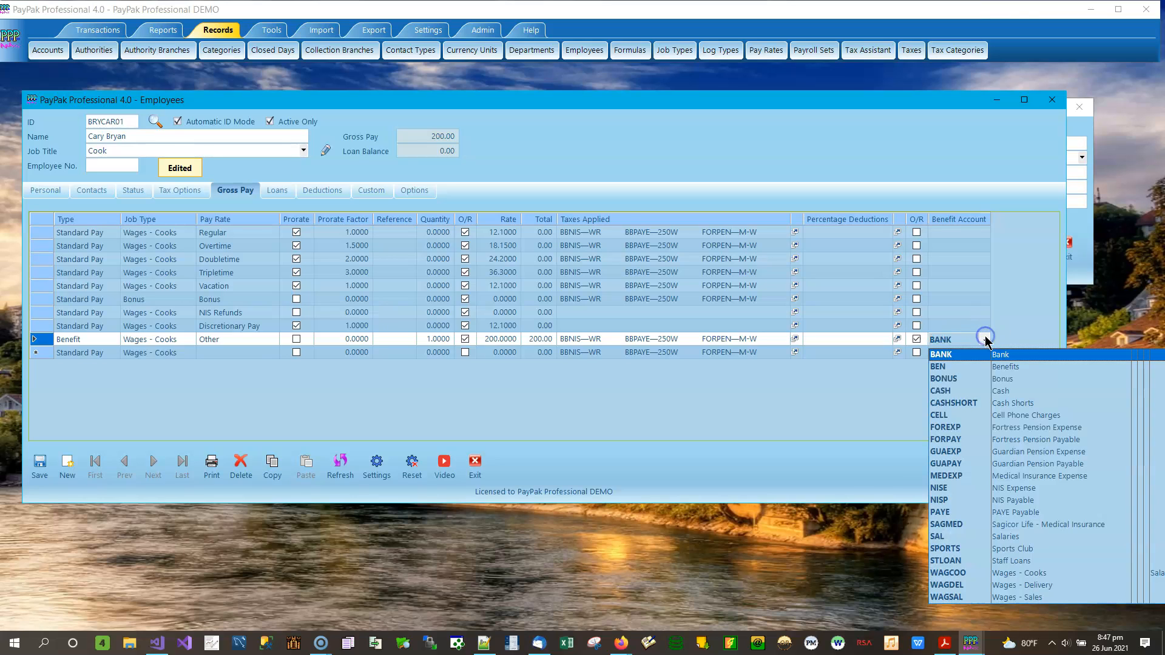
click(1013, 368)
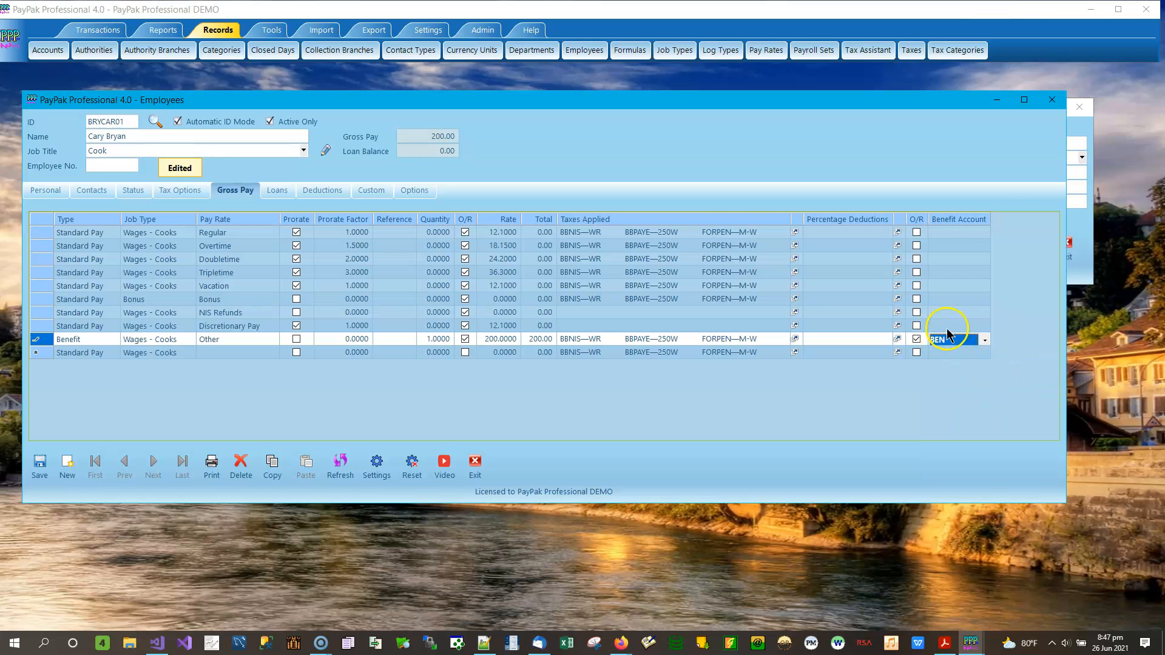
click(967, 322)
click(967, 345)
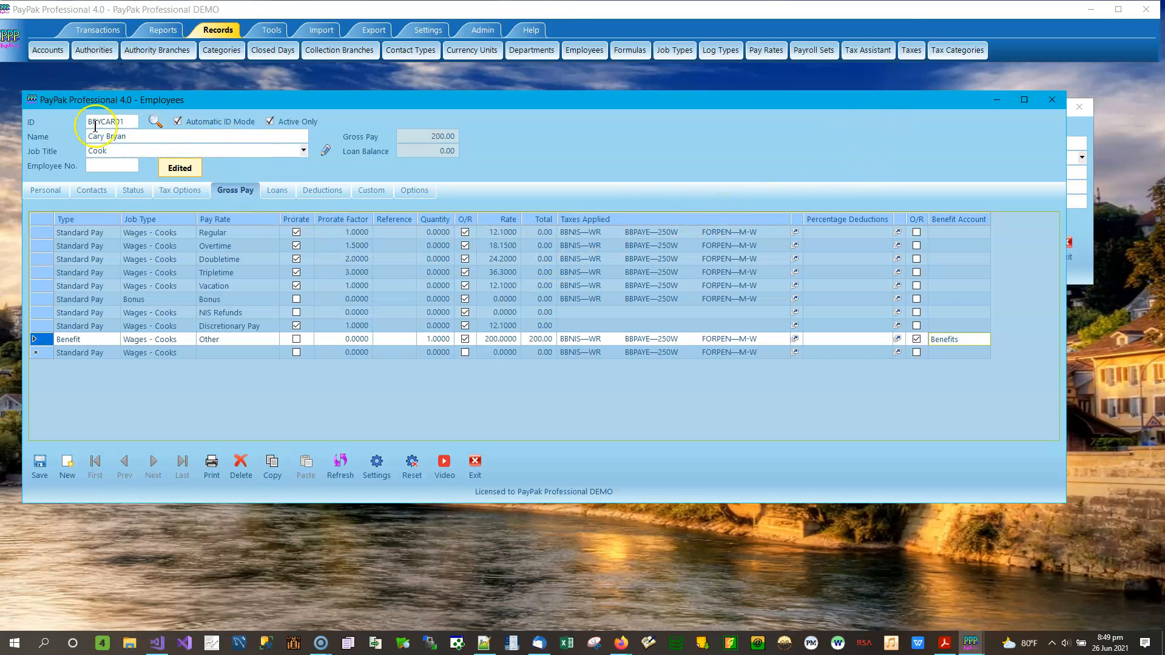
Step: Leave the Benefit line's job type on WAGCOO and move the Employees window down to uncover Job Types
click(148, 340)
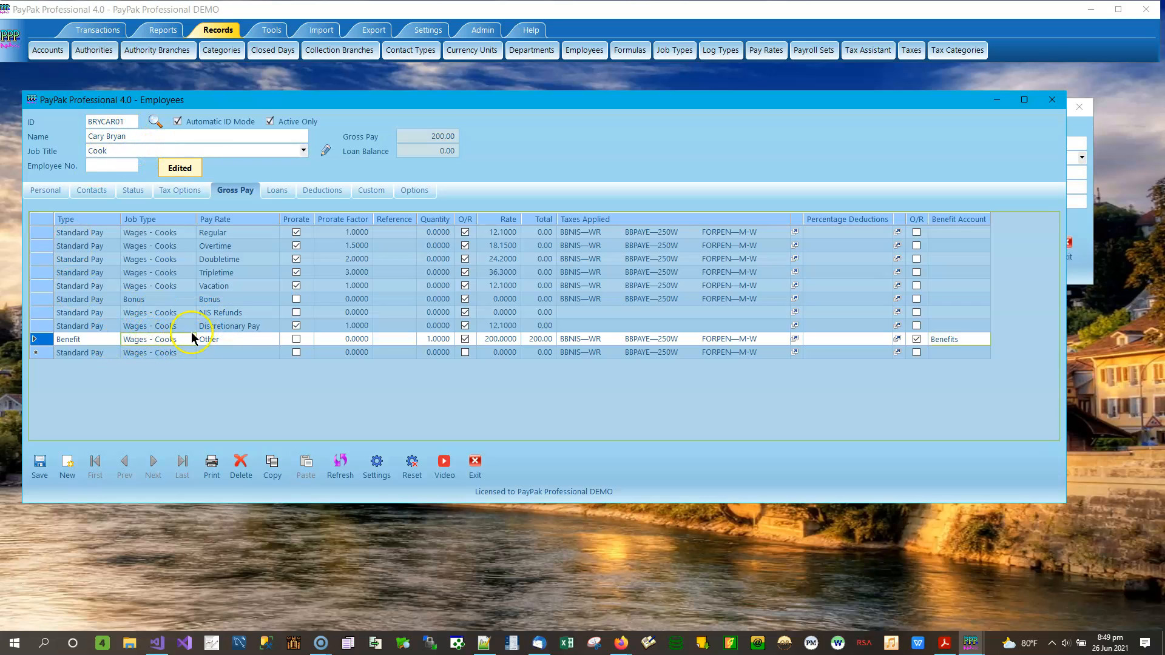
click(171, 341)
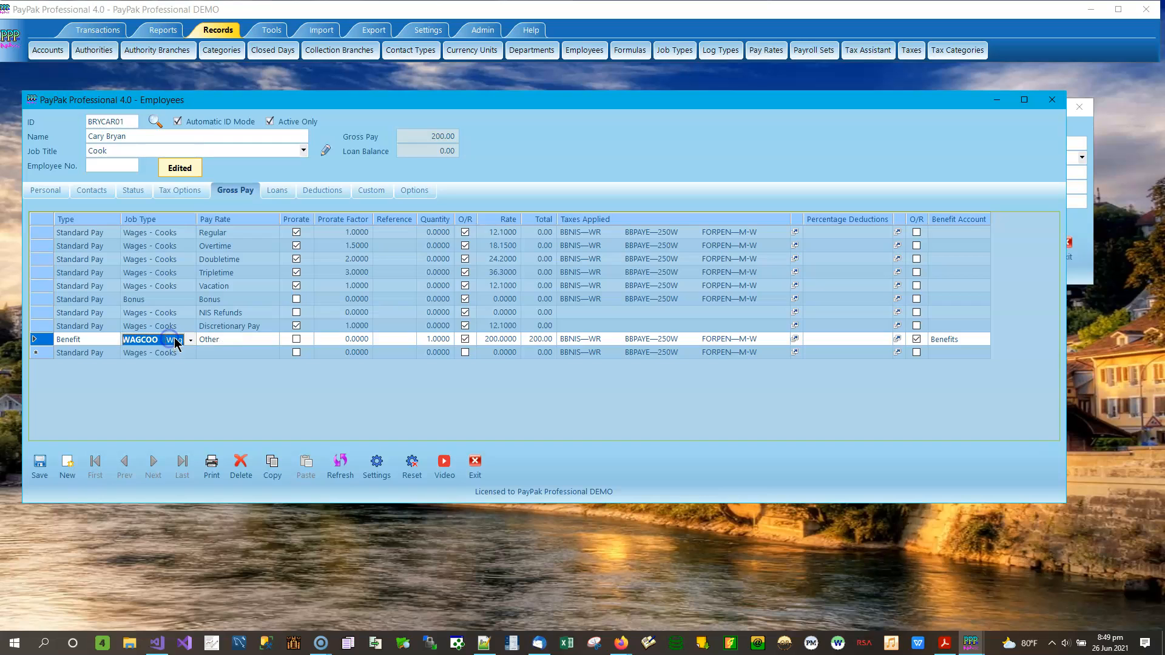
click(224, 340)
click(177, 340)
click(184, 338)
click(182, 344)
click(191, 341)
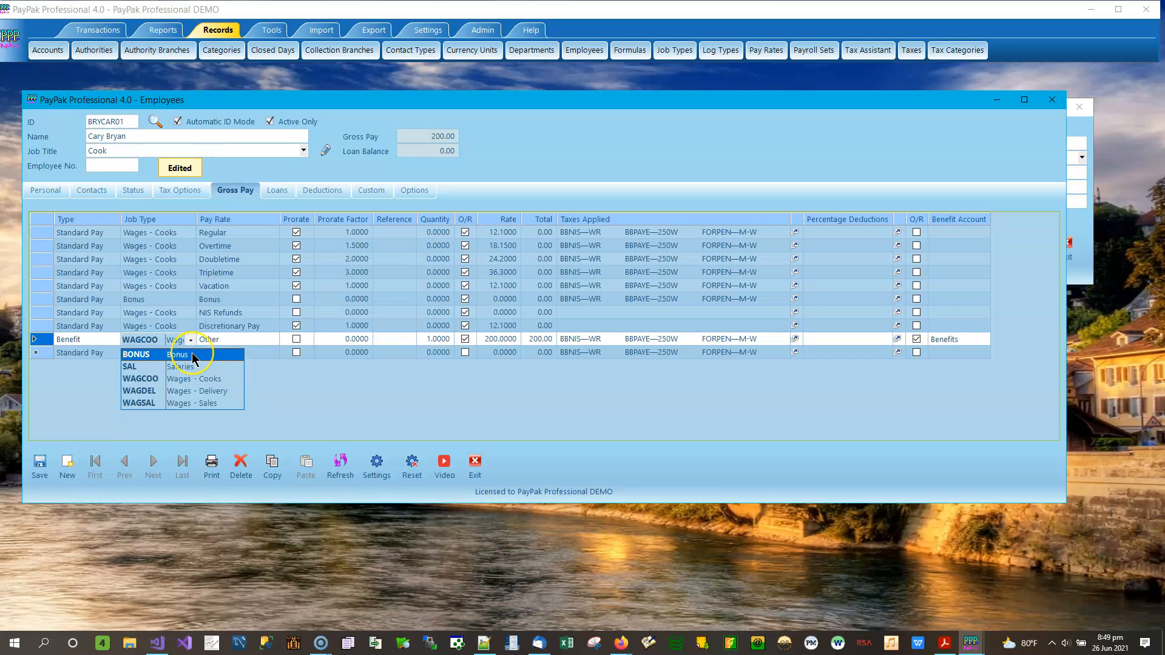
click(232, 327)
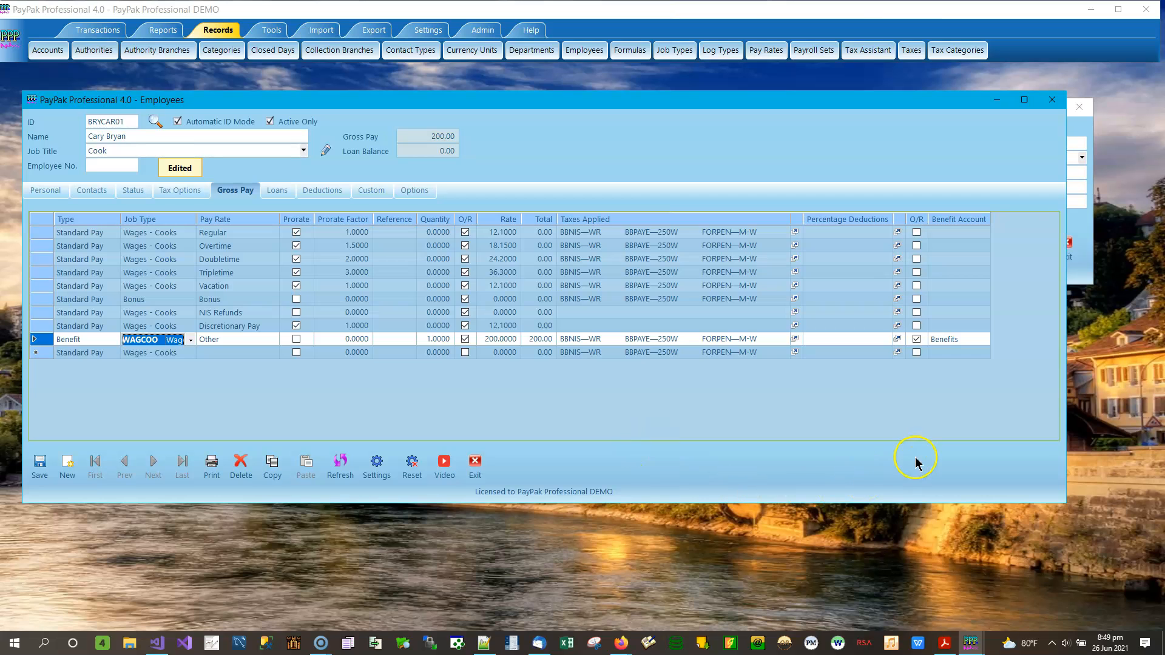
drag(797, 97, 774, 204)
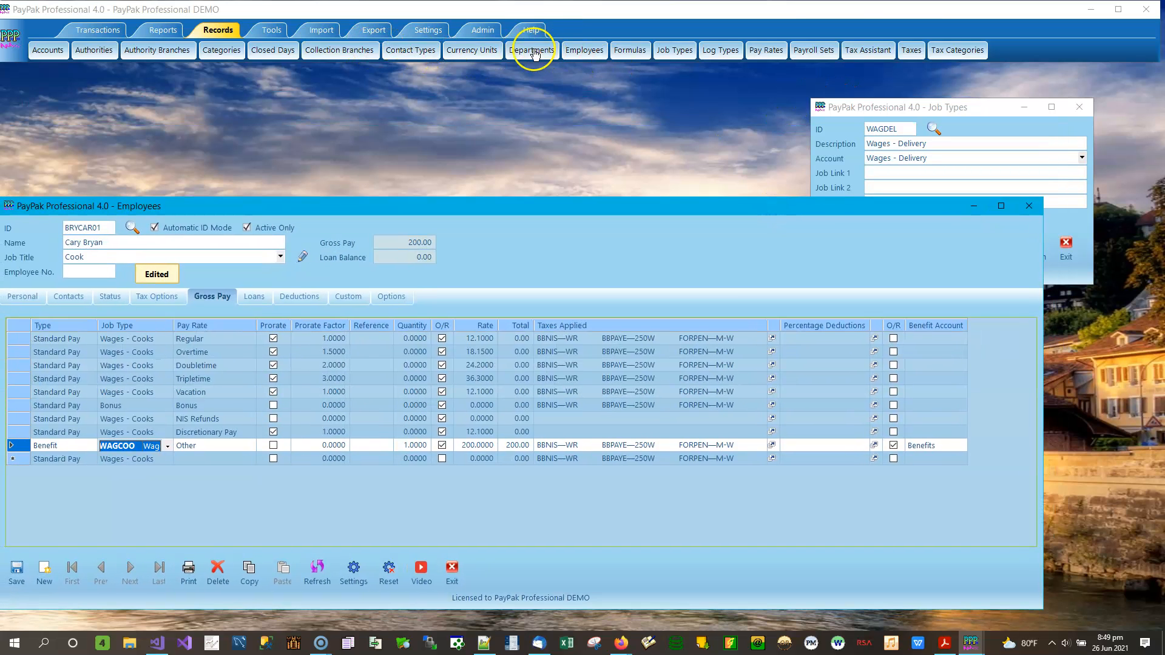
Step: Enter a new account in Records > Accounts with ID STACC and description 'Staff Accomodation'
click(46, 49)
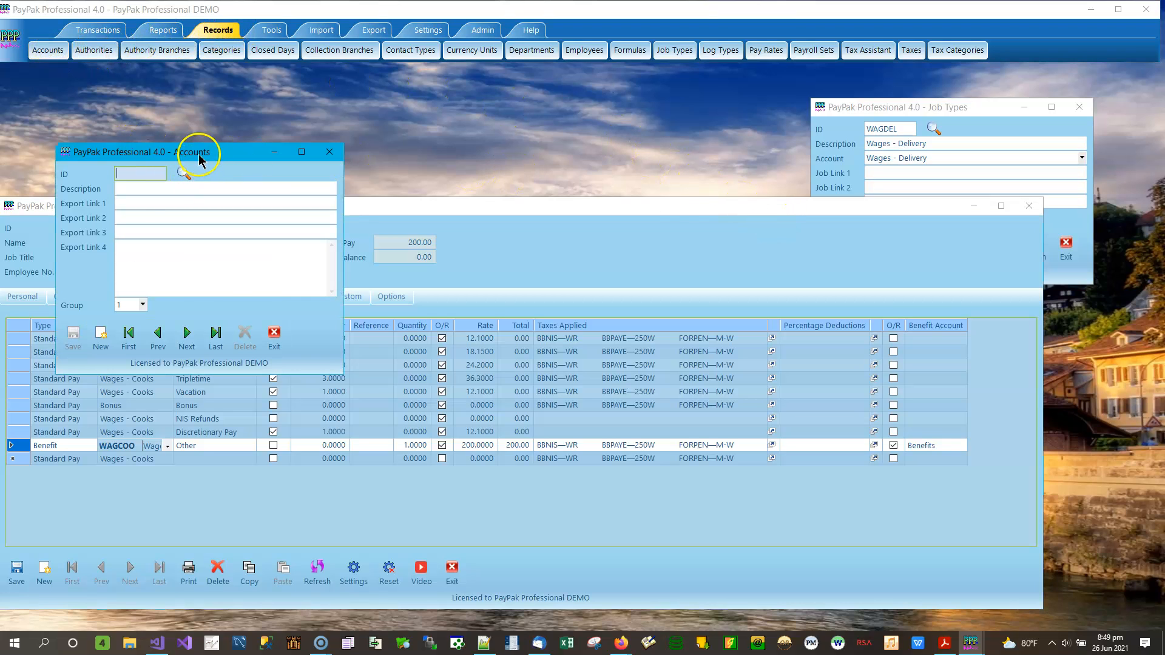
drag(199, 153, 560, 143)
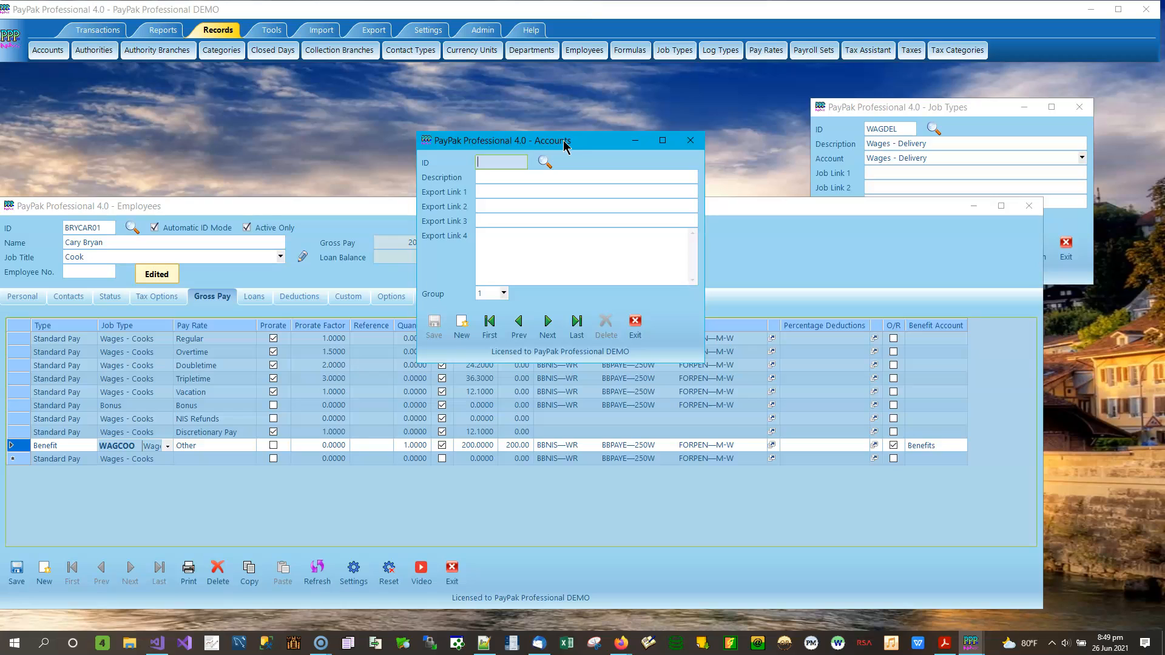
text(B)
key(BackSpace)
text(B)
key(BackSpace)
text(STACC)
key(Tab)
text(STaff Accomodation)
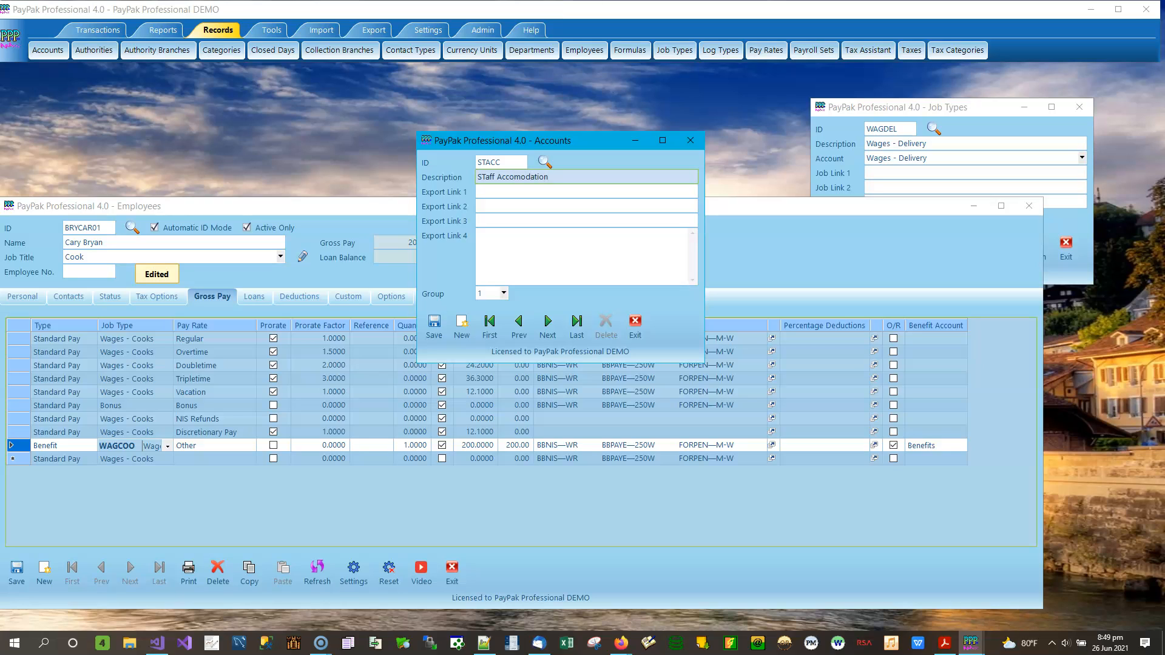
key(Delete)
Step: Save the Staff Accomodation account and start a new job type with ID STACC
text(t)
click(434, 323)
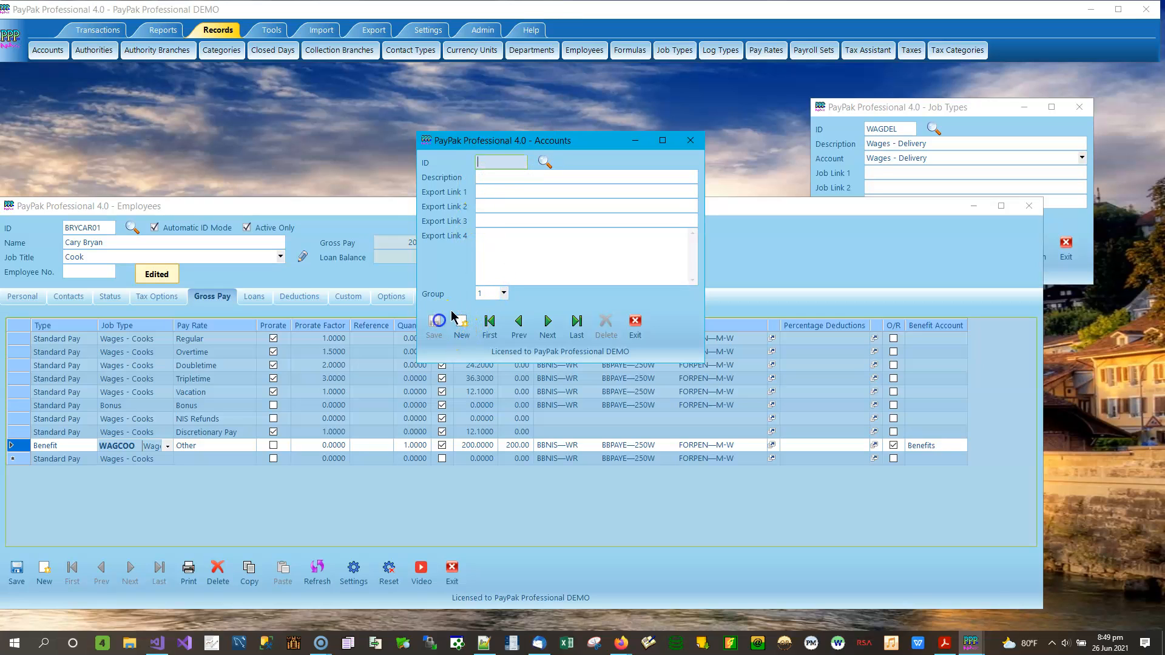
click(944, 116)
click(857, 245)
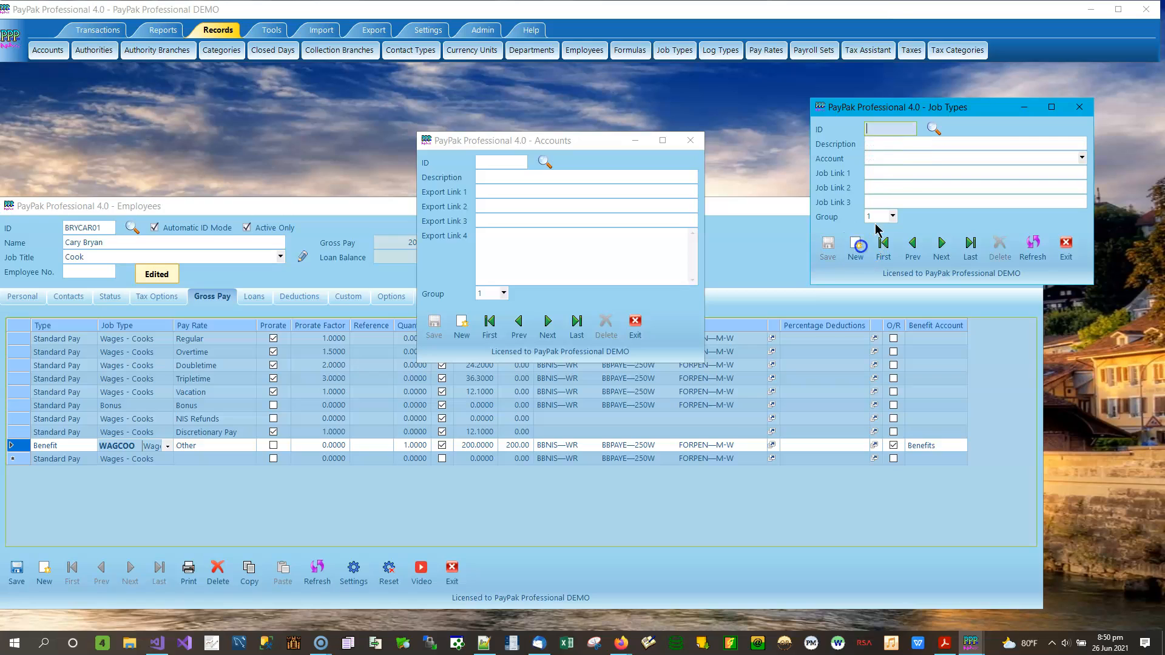
text(STAFF)
key(BackSpace)
key(BackSpace)
text(CC)
key(Tab)
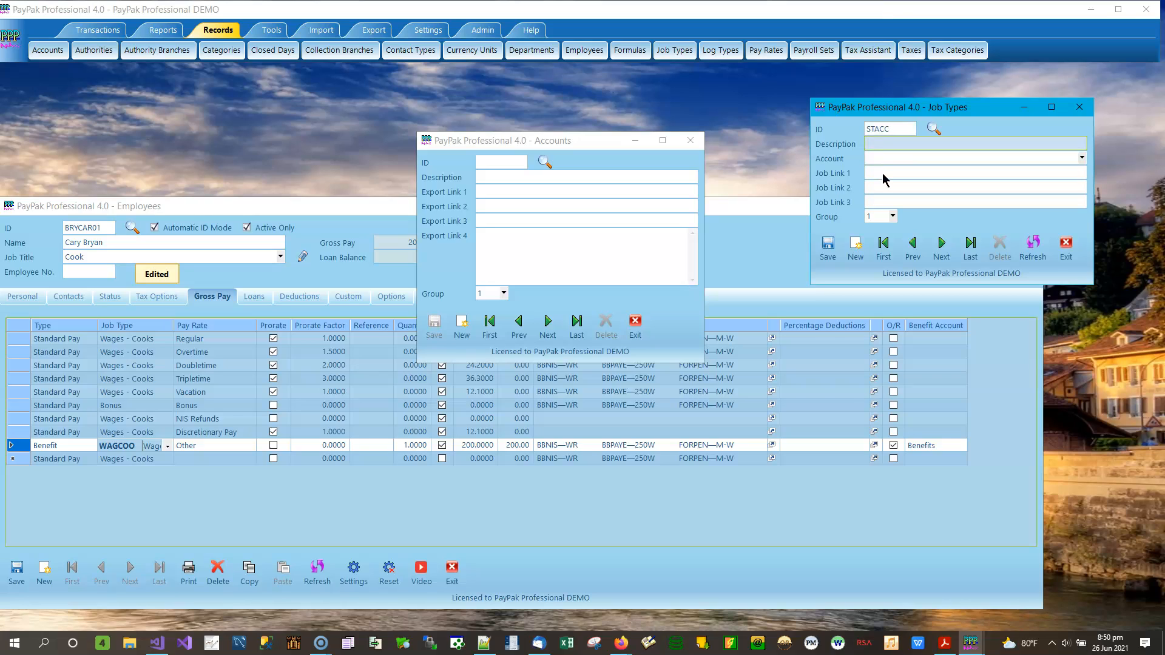
Step: Describe the job type as 'Staff Accomodation', link it to the Staff Accomodation account, and save
text(Straff)
key(BackSpace)
key(BackSpace)
text(Accomodation)
key(Tab)
text(S)
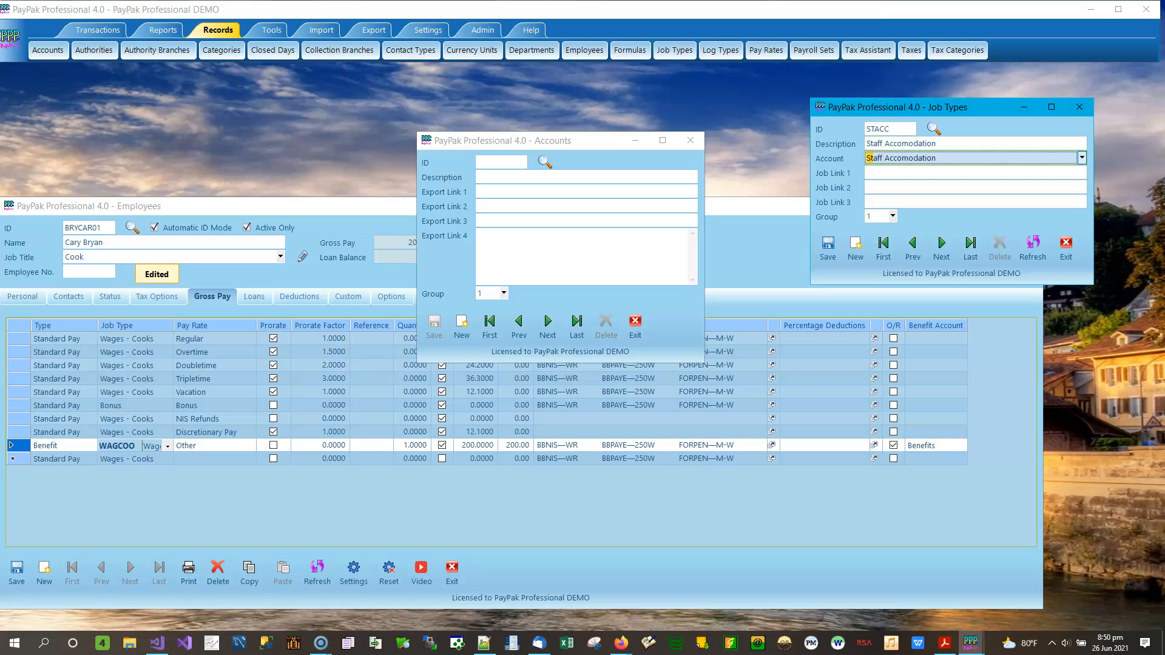
click(828, 246)
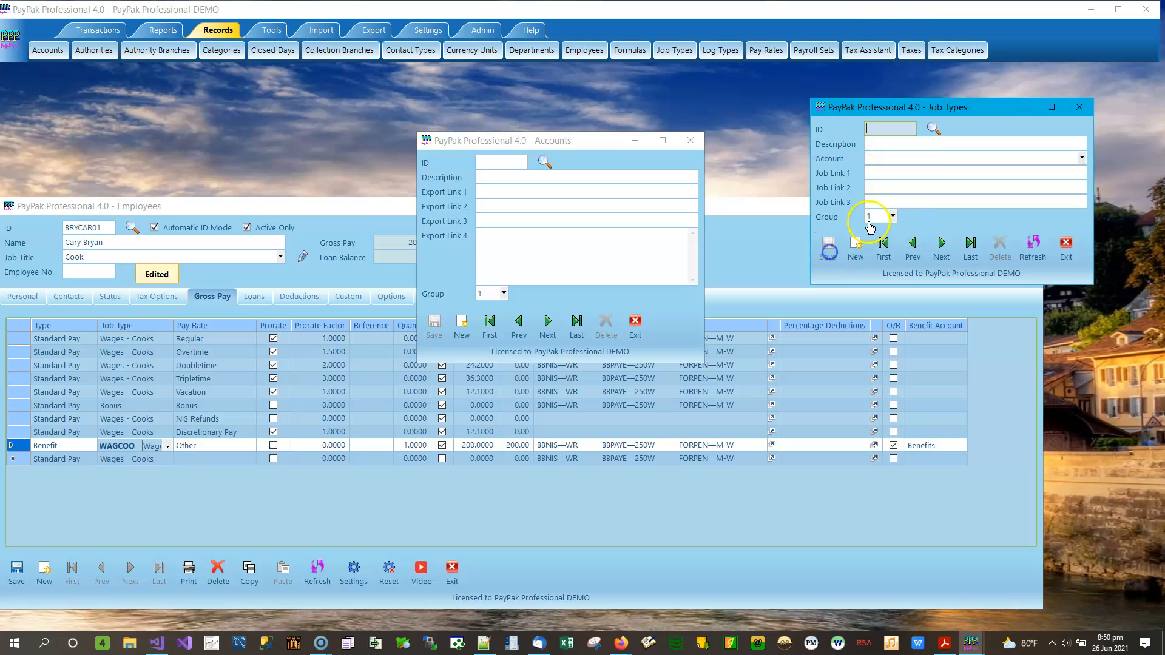
Step: Refresh the employee and switch the Benefit line's job type to Staff Accomodation, keeping pay rate Other
click(316, 573)
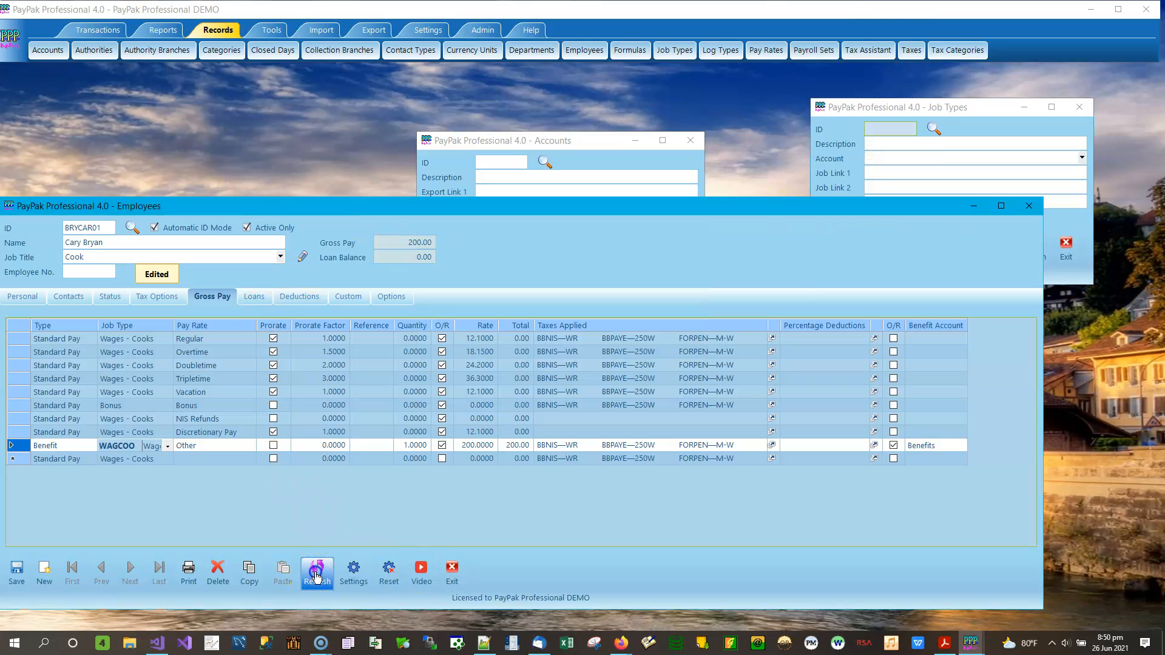
click(165, 447)
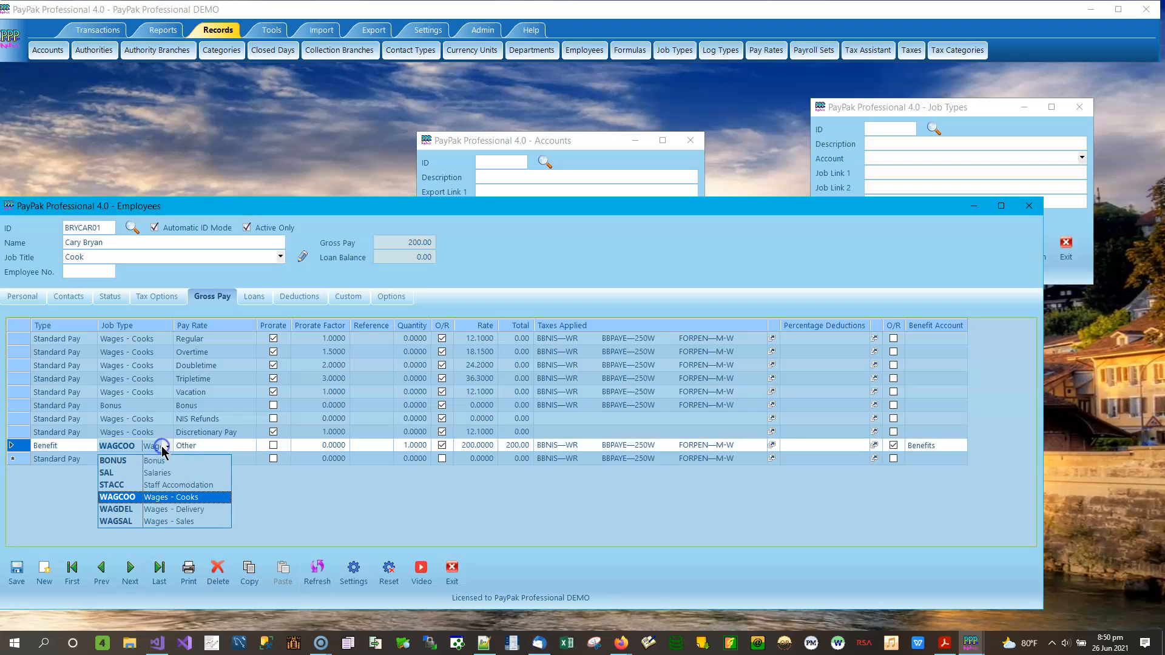
click(164, 486)
click(223, 445)
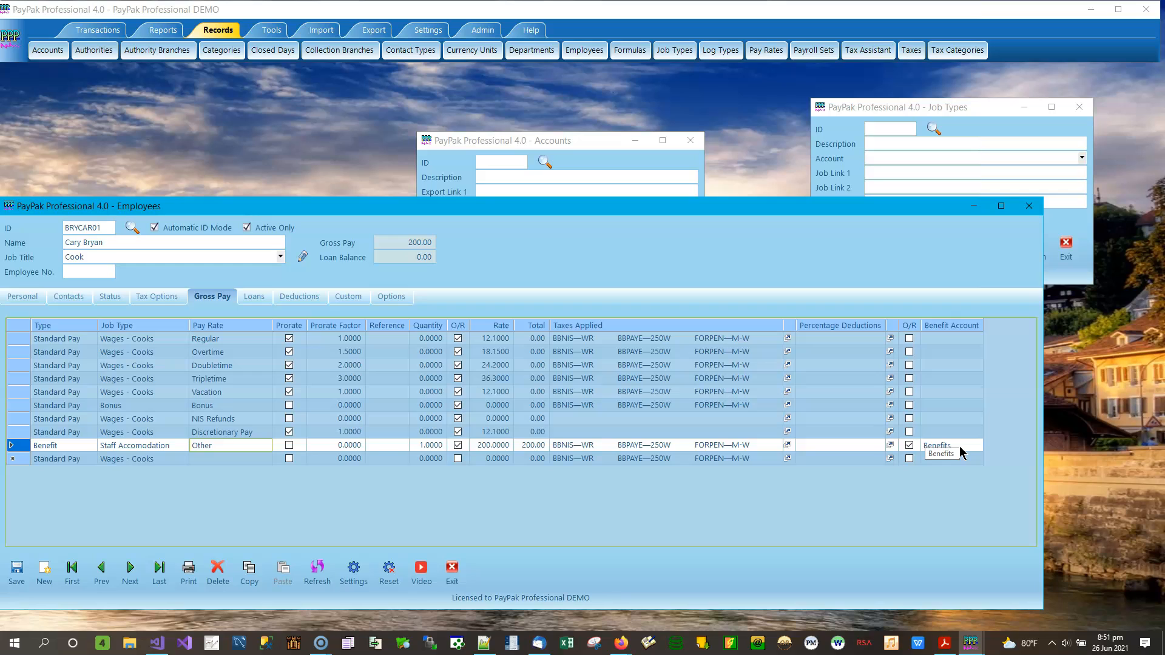
click(204, 446)
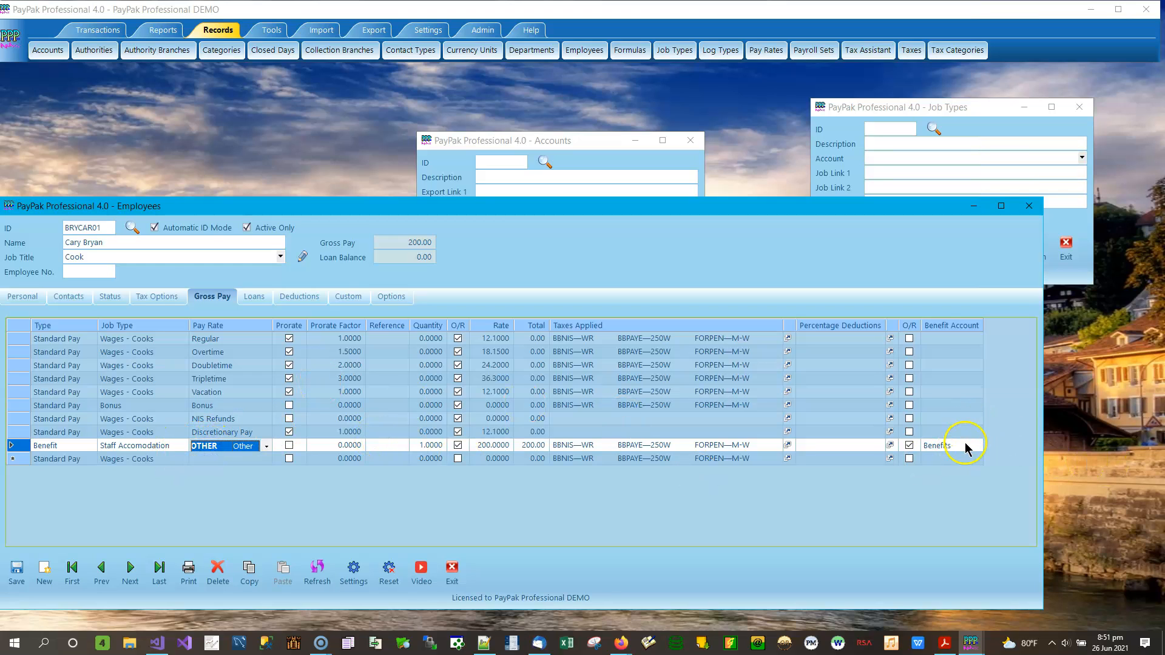
click(965, 444)
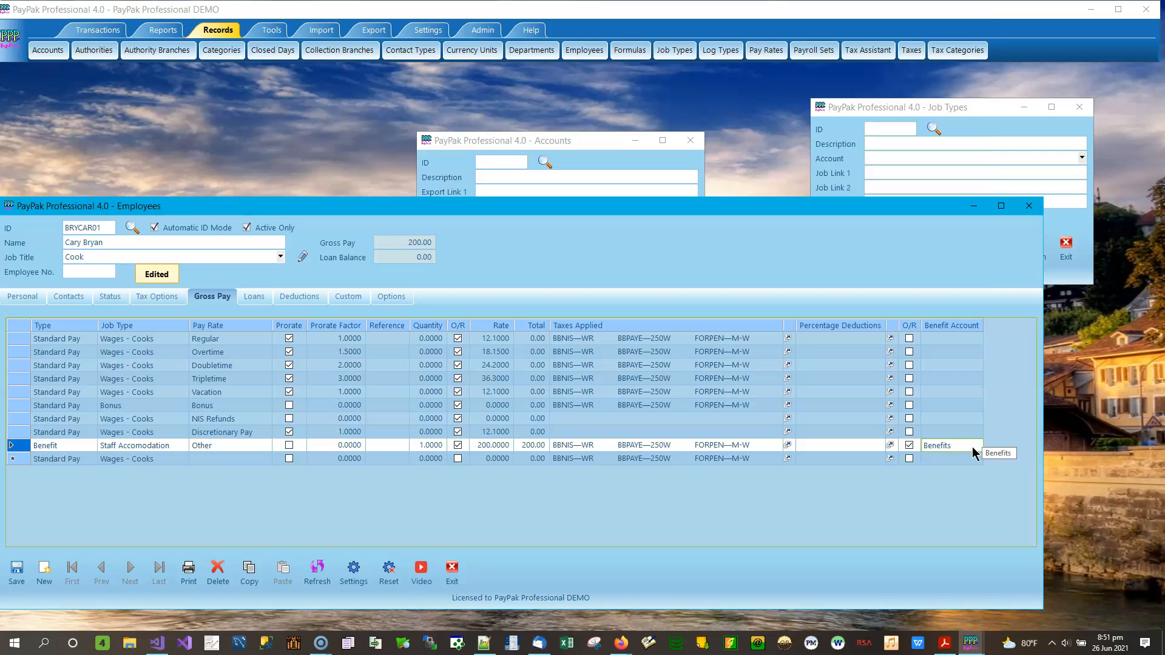
click(44, 587)
Step: Clear the Employees form to a new blank record with gross pay 0.00
click(45, 570)
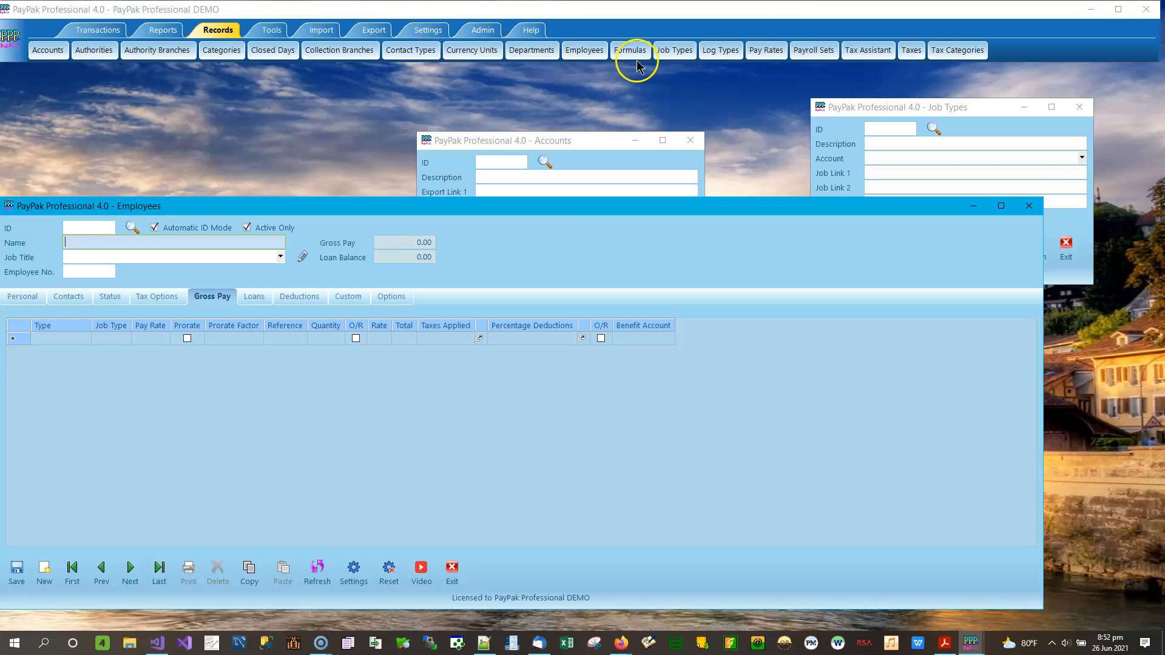
Step: Arrange the Tax Assistant and Taxes windows side by side from the Records menu
click(871, 54)
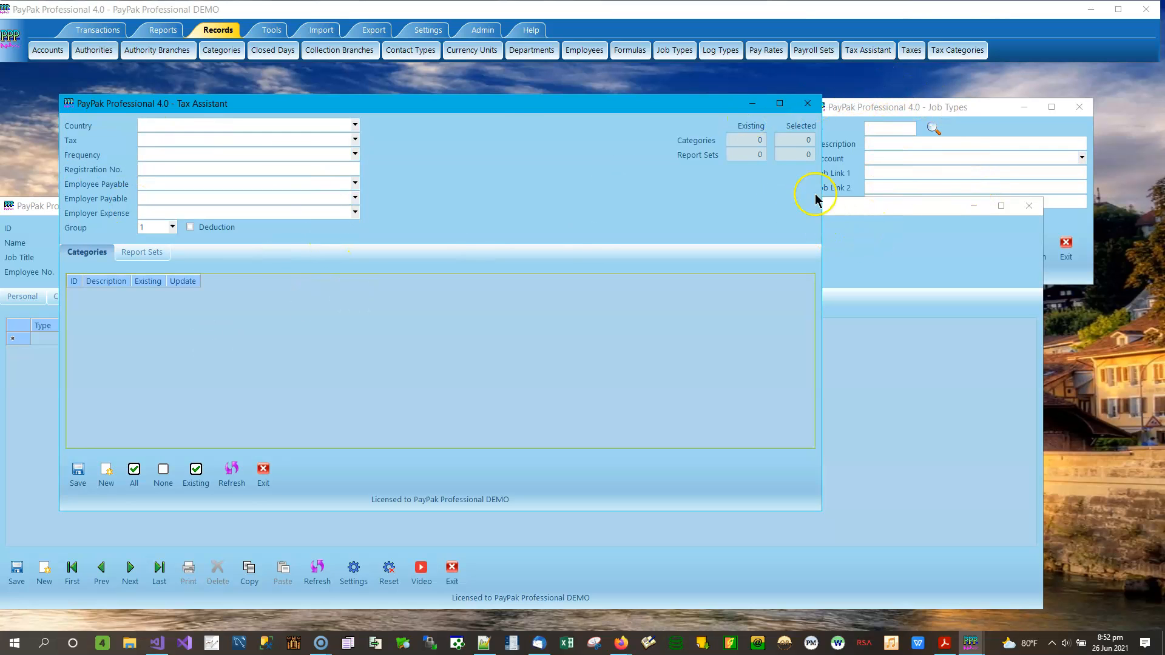
drag(495, 109, 466, 97)
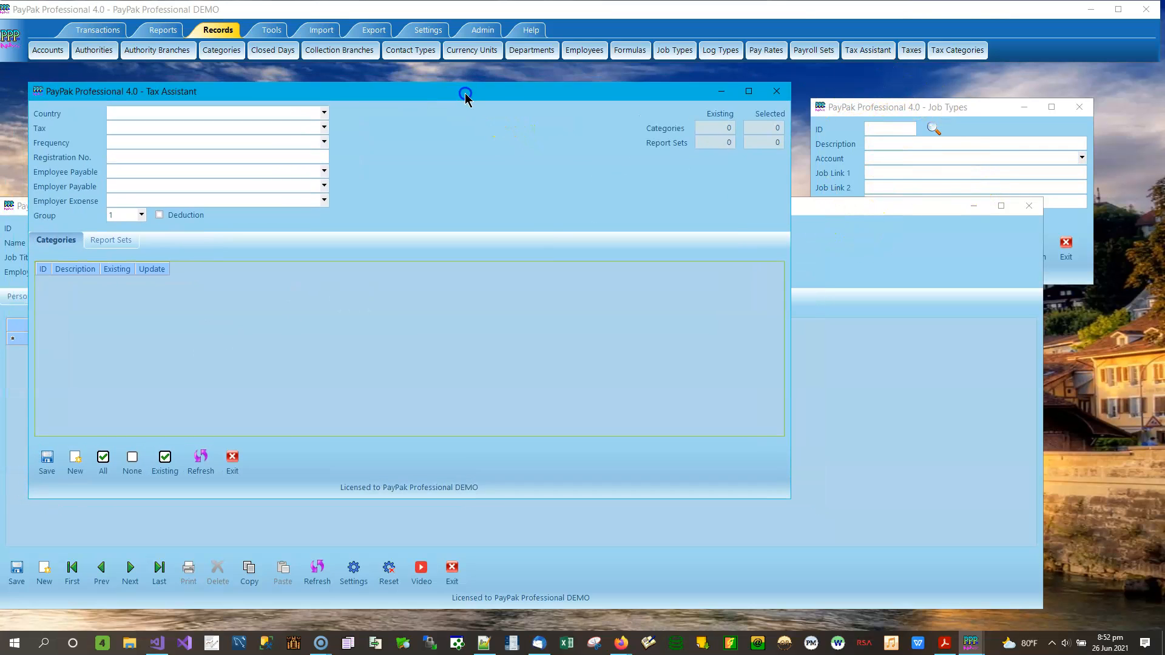
drag(790, 177, 583, 186)
click(911, 49)
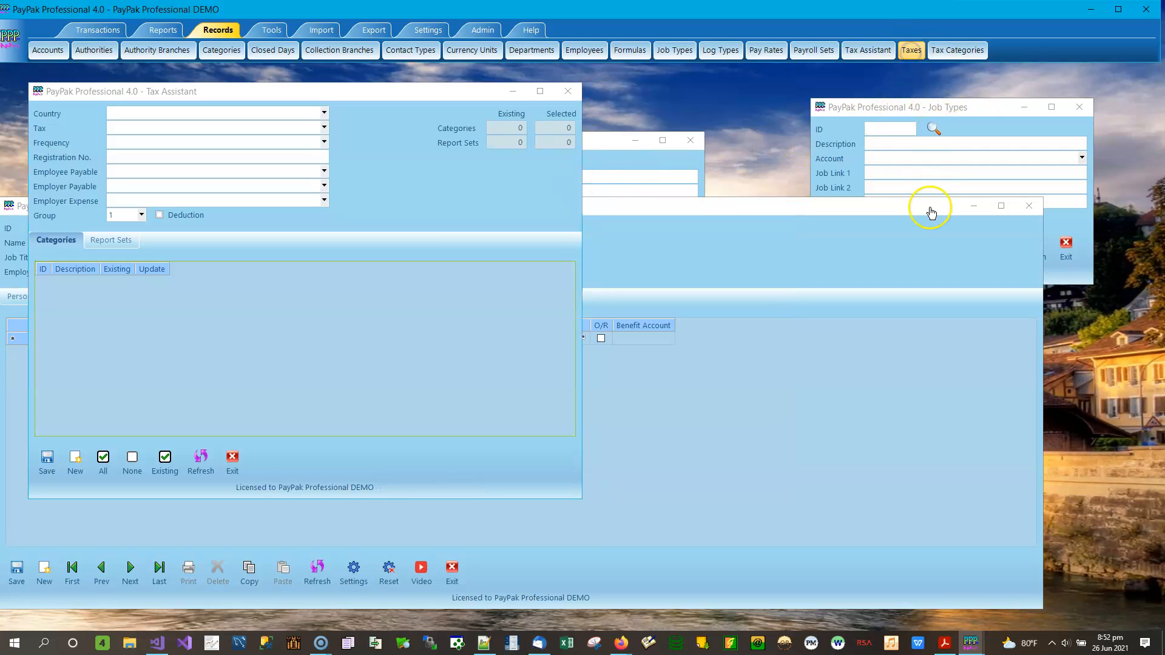
drag(304, 8, 838, 96)
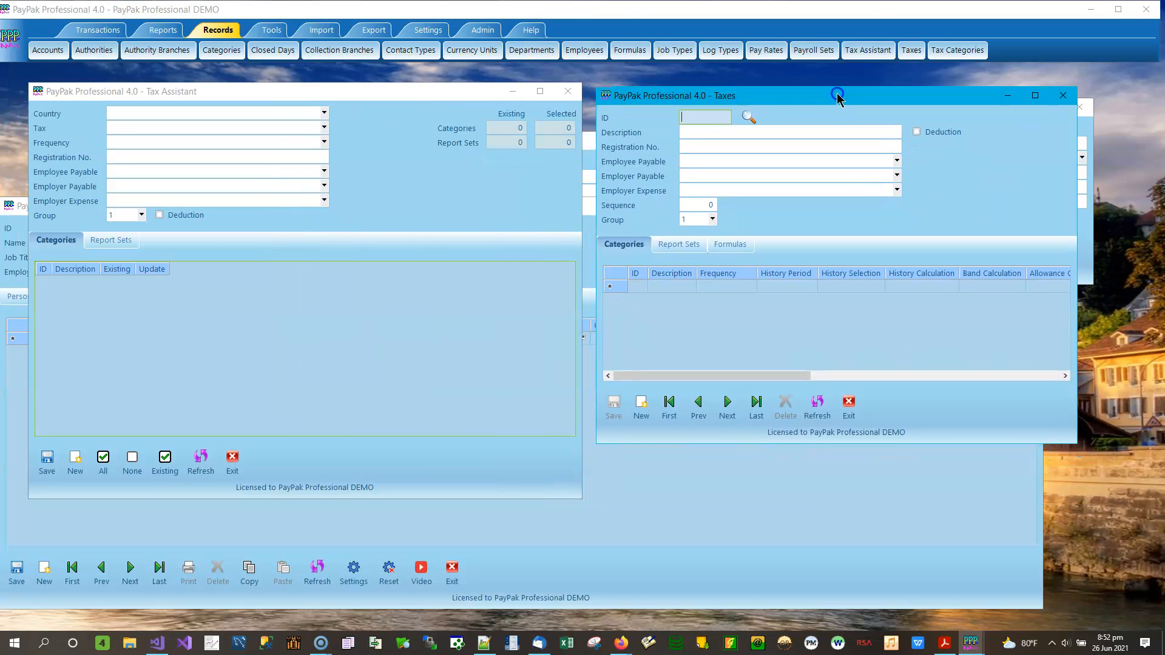
Step: Load the National Insurance tax record and try Dominica Social Security, Monthly, in Tax Assistant
click(669, 404)
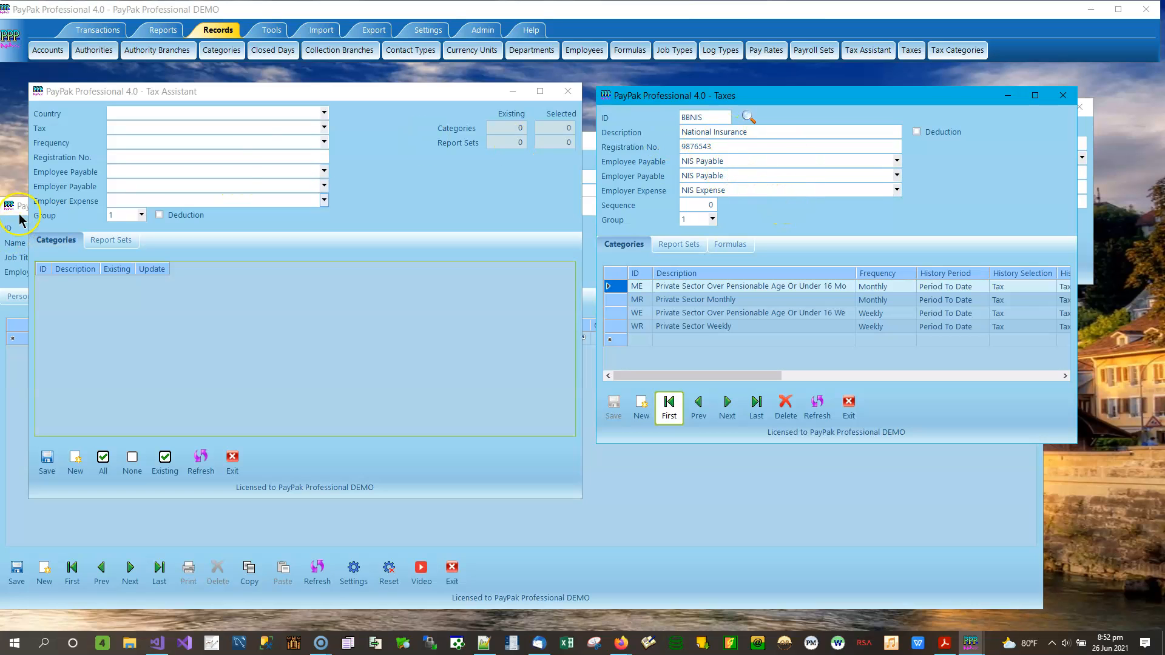
click(324, 113)
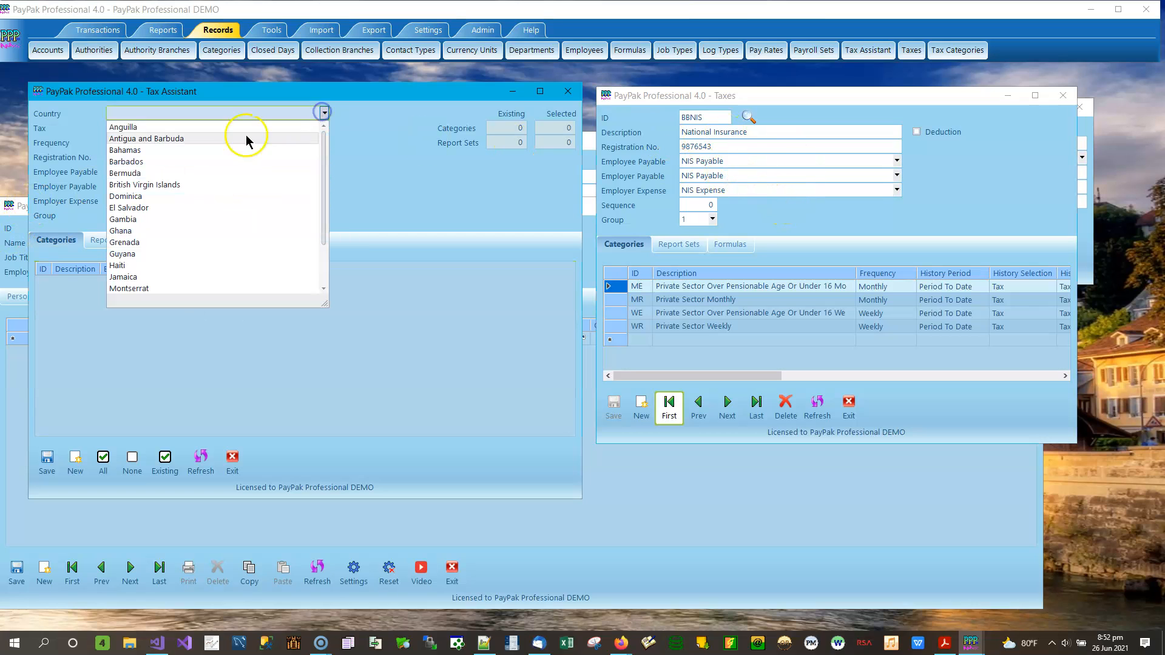
click(162, 196)
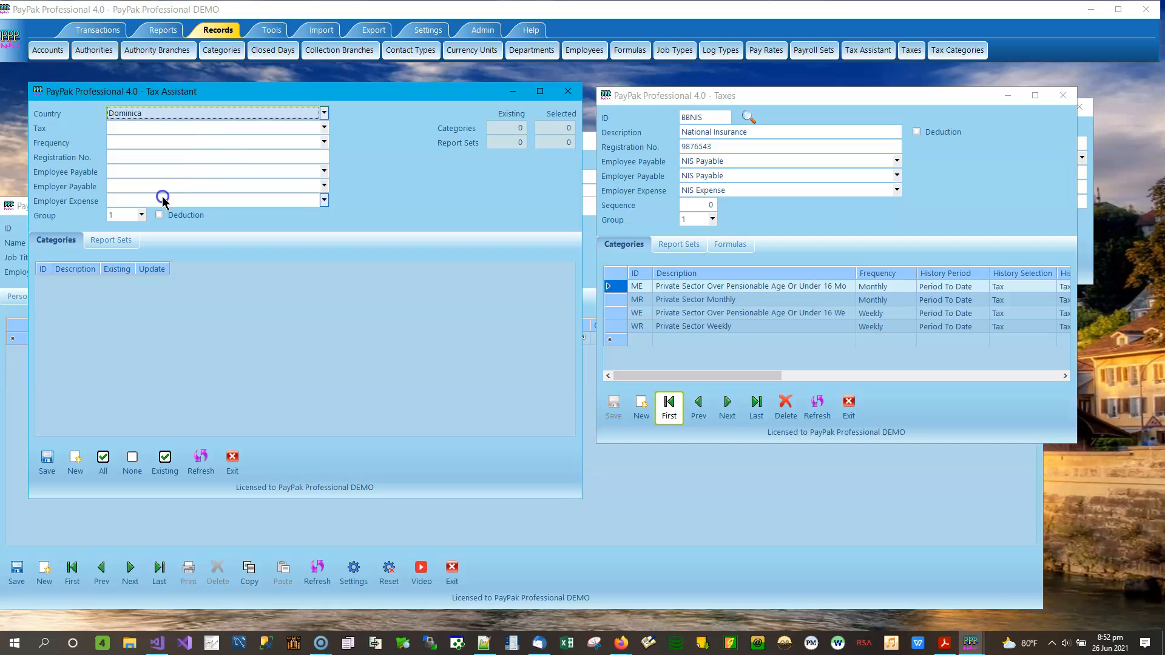
click(199, 131)
click(178, 140)
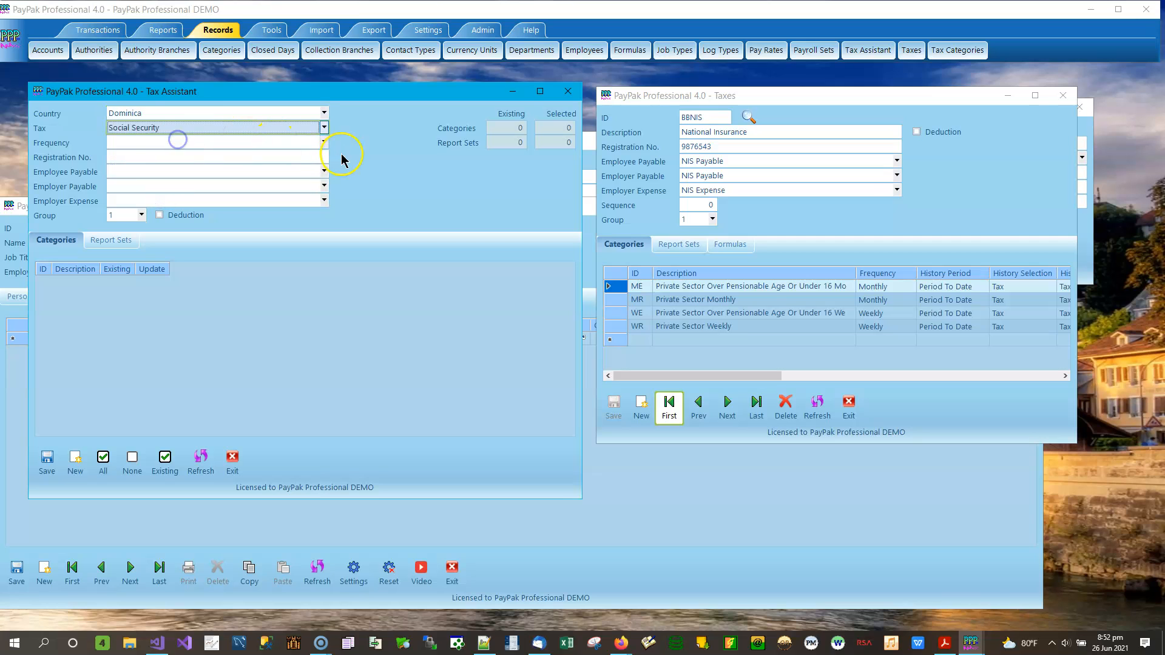
click(324, 142)
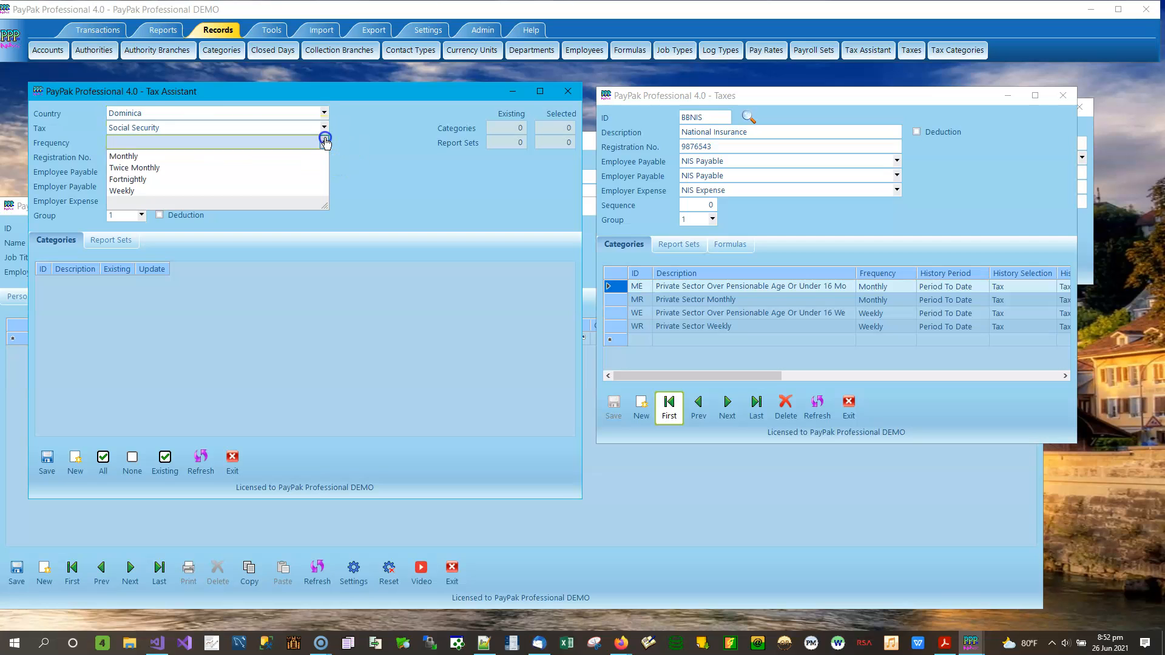
click(140, 155)
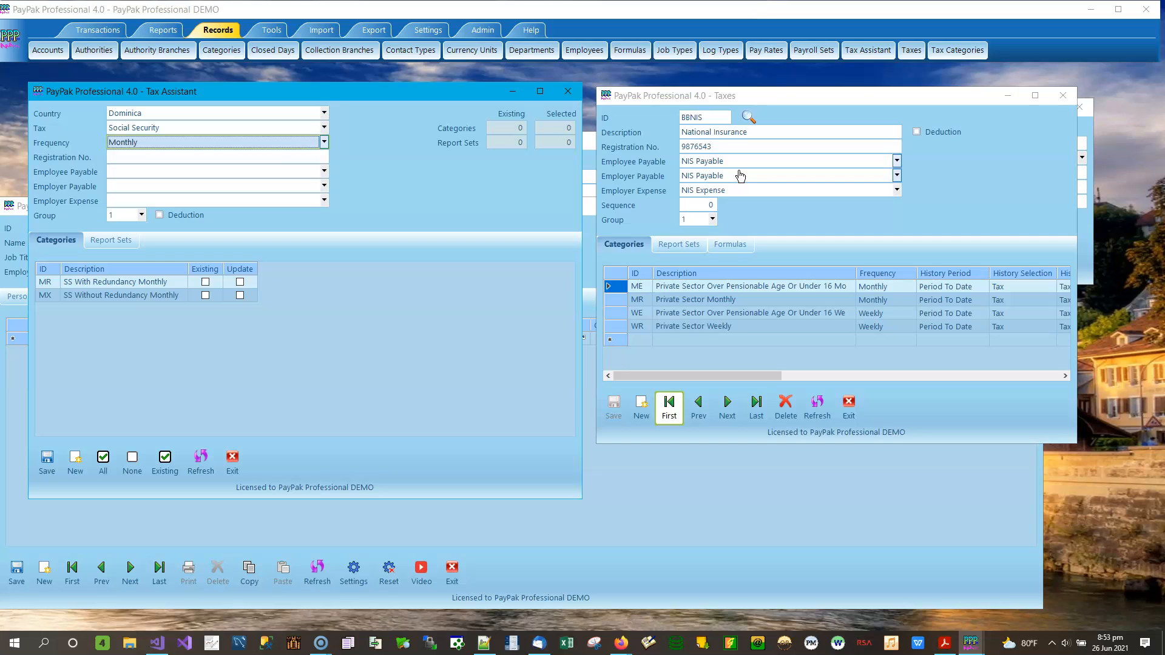
Step: Switch the Tax Assistant to Barbados with Income Tax as the tax
click(324, 127)
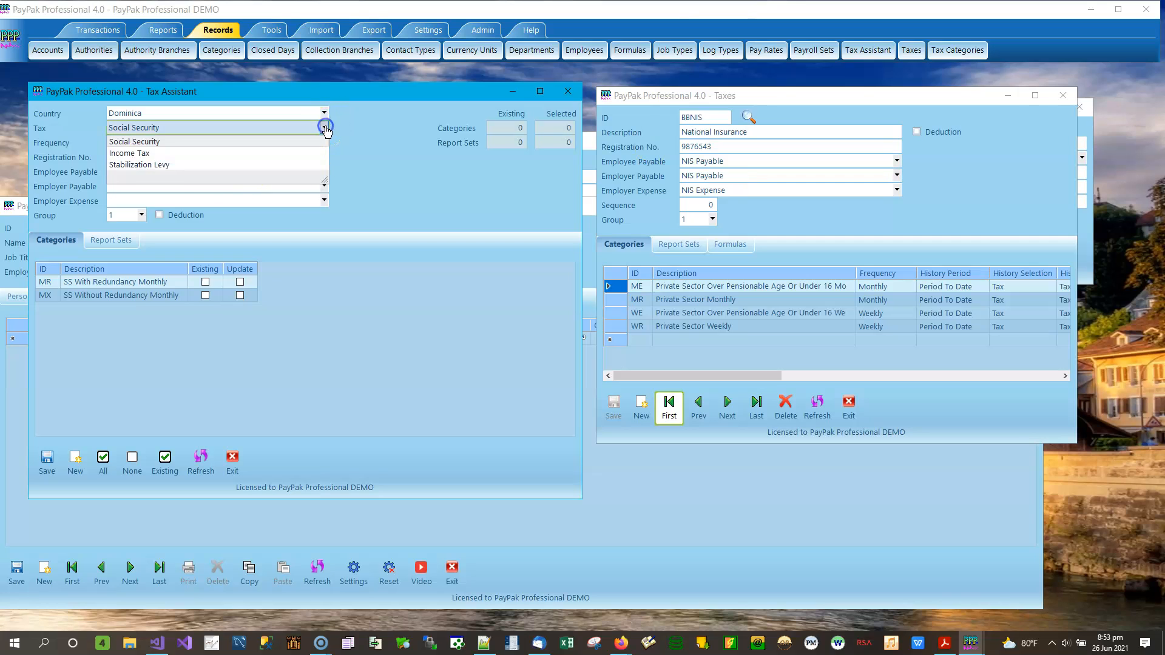
click(179, 155)
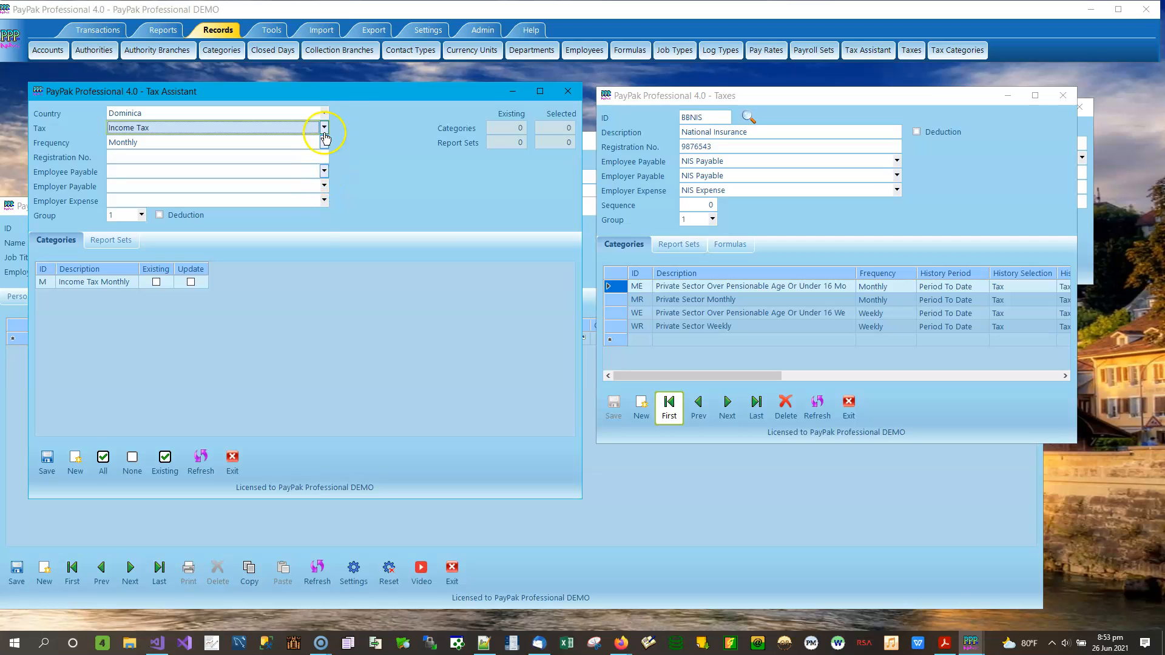
click(324, 113)
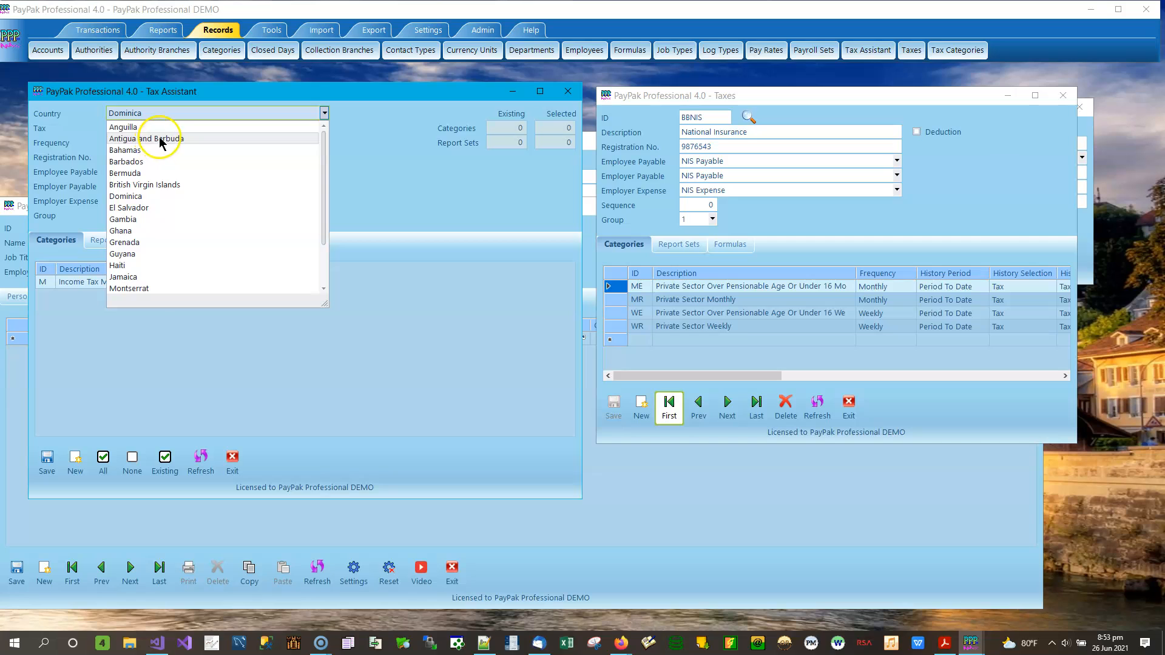
click(161, 161)
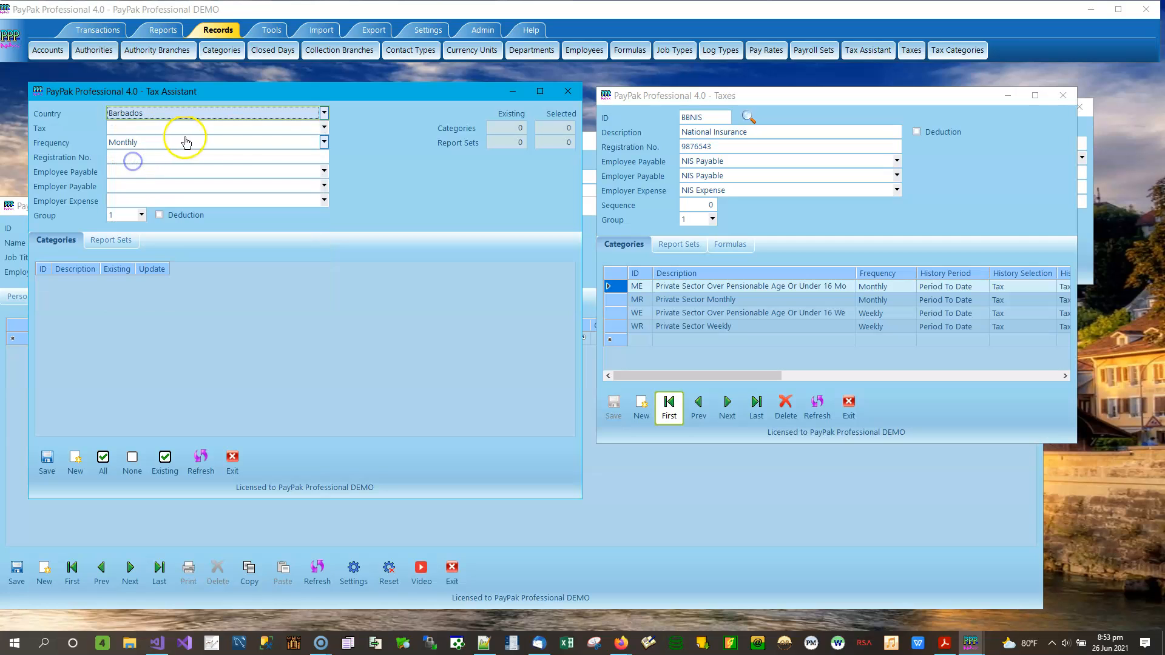
click(325, 128)
click(149, 151)
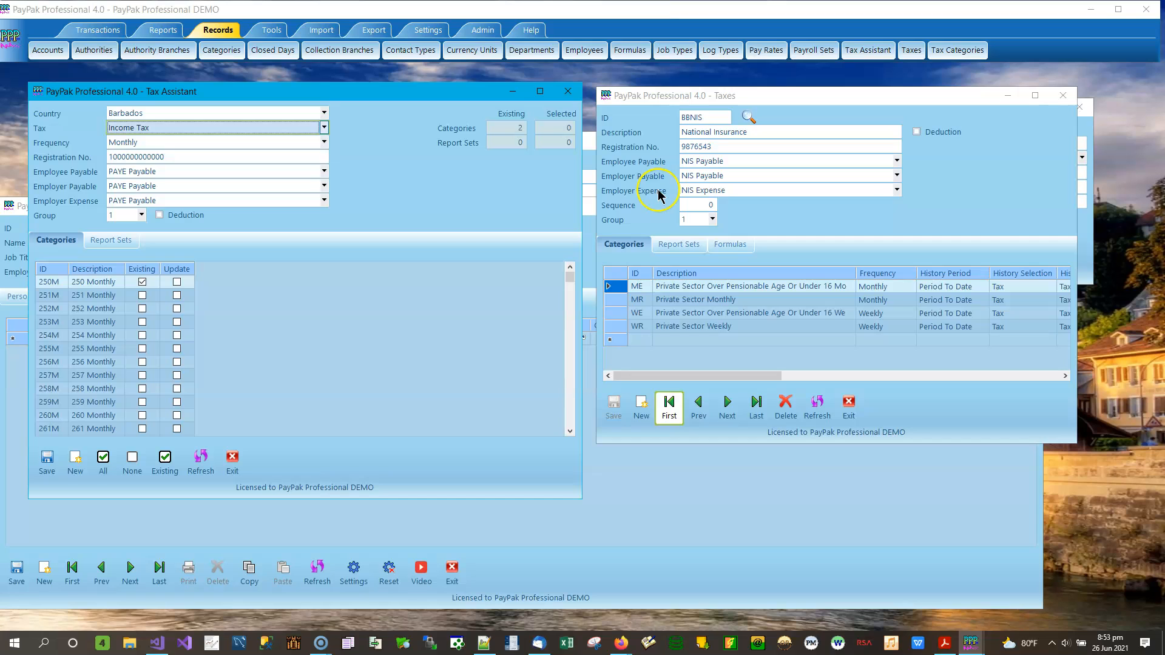
click(896, 192)
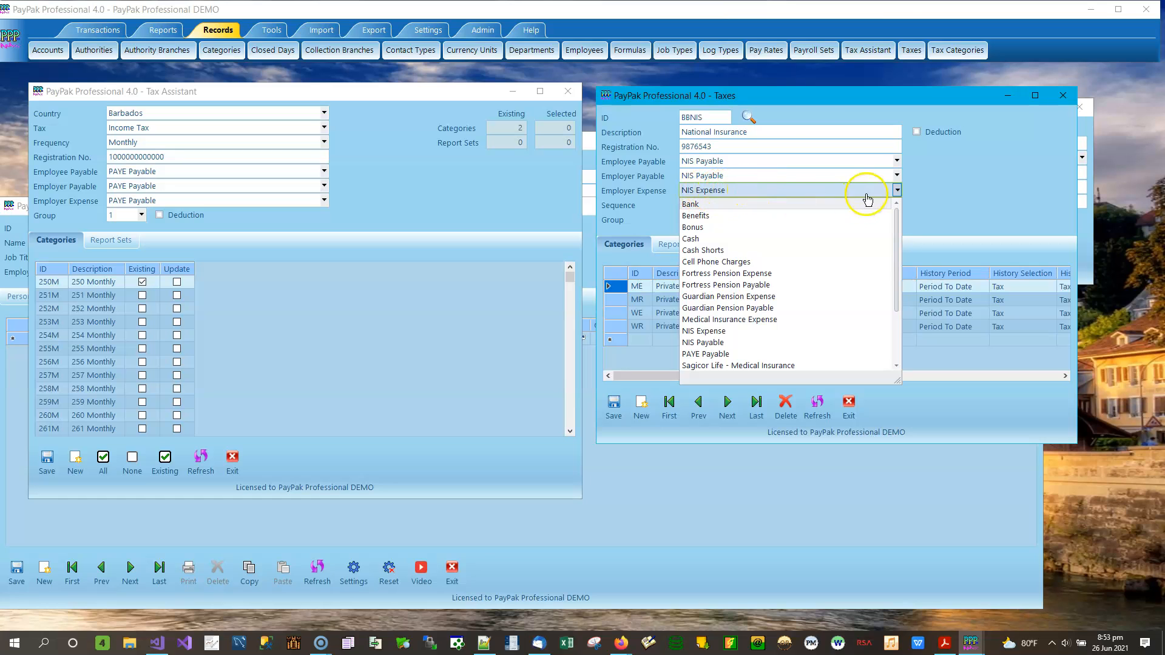
click(897, 190)
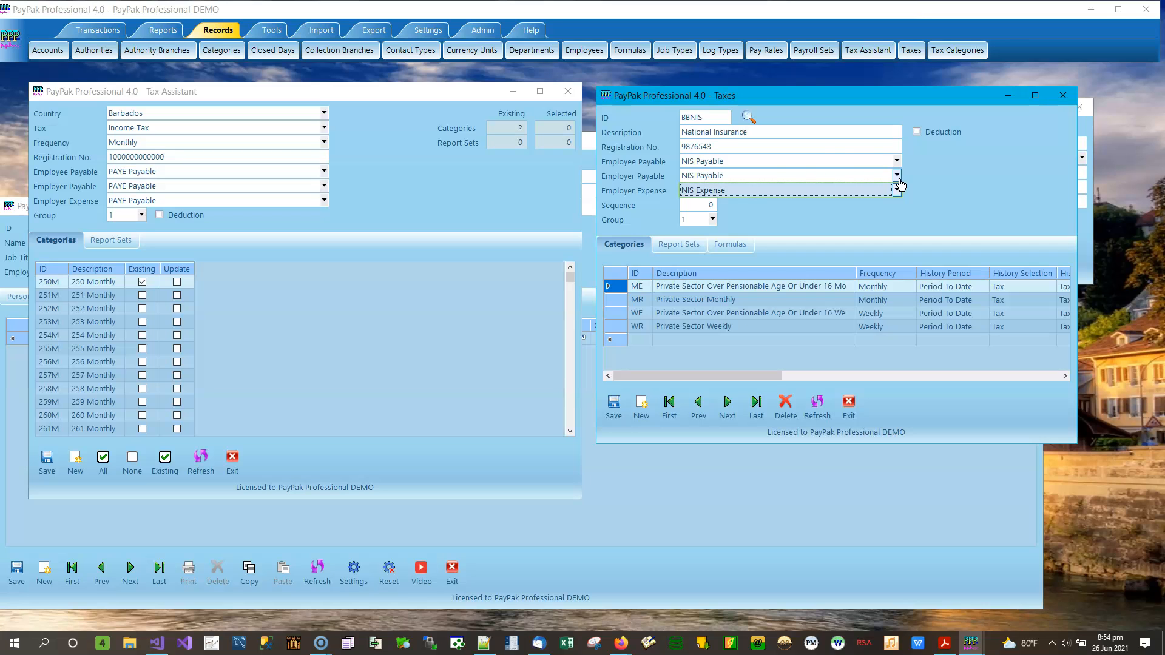
click(709, 196)
Step: Open the Departments records and view Wotton Terrace's National Insurance employer expense entry
click(534, 52)
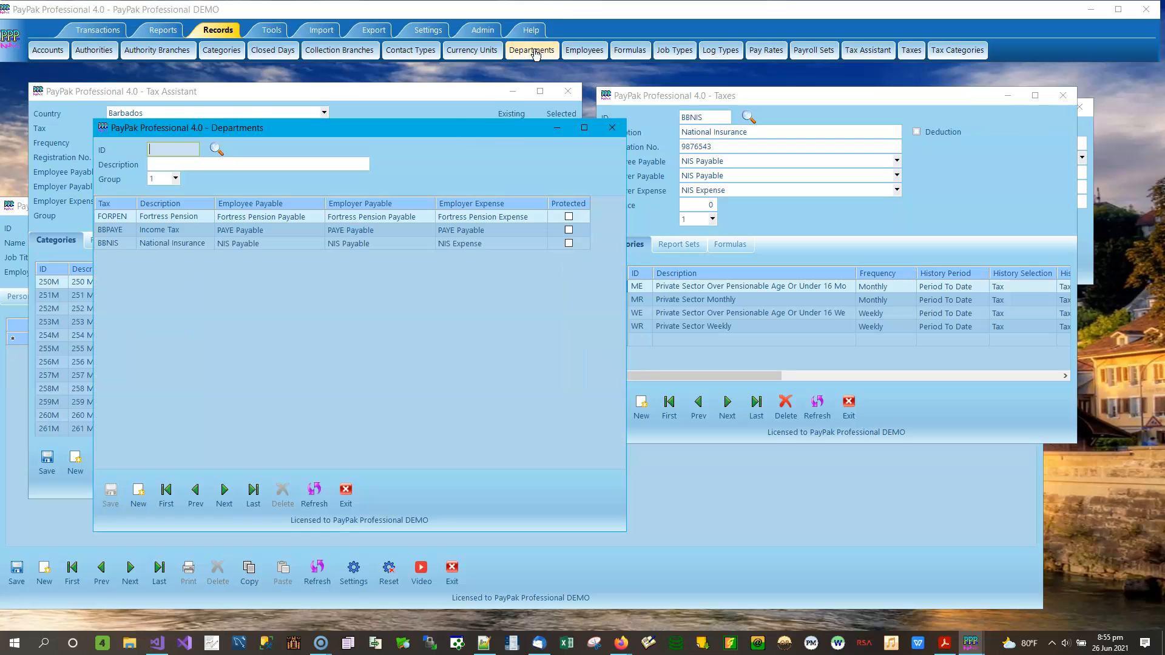
drag(467, 139, 613, 144)
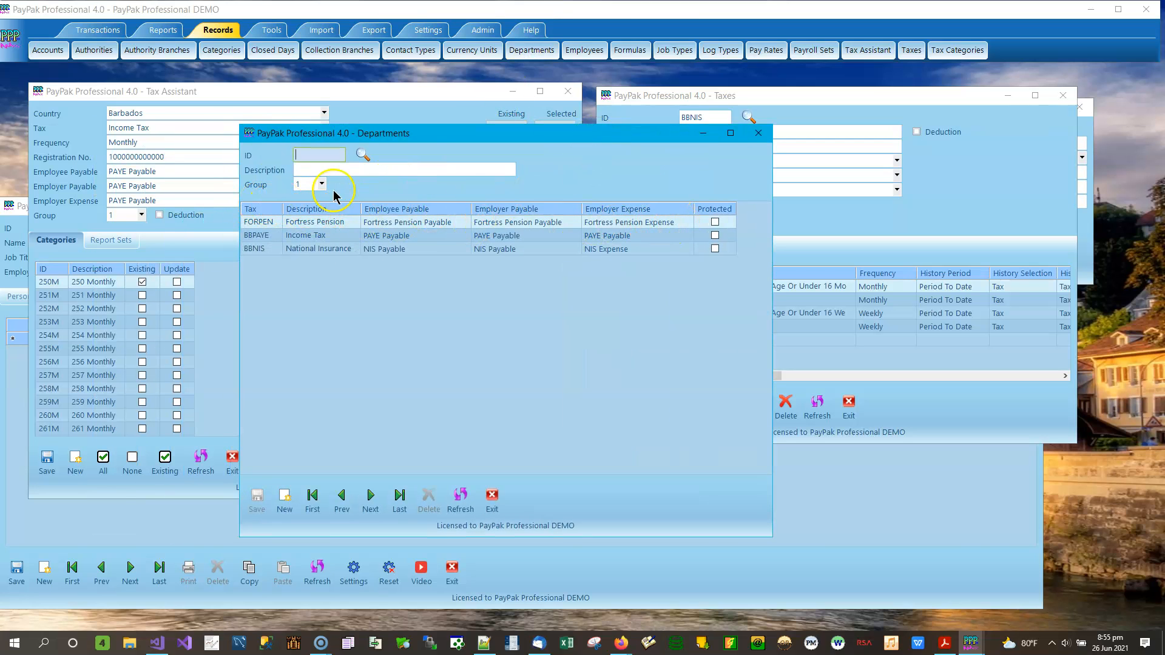
click(313, 499)
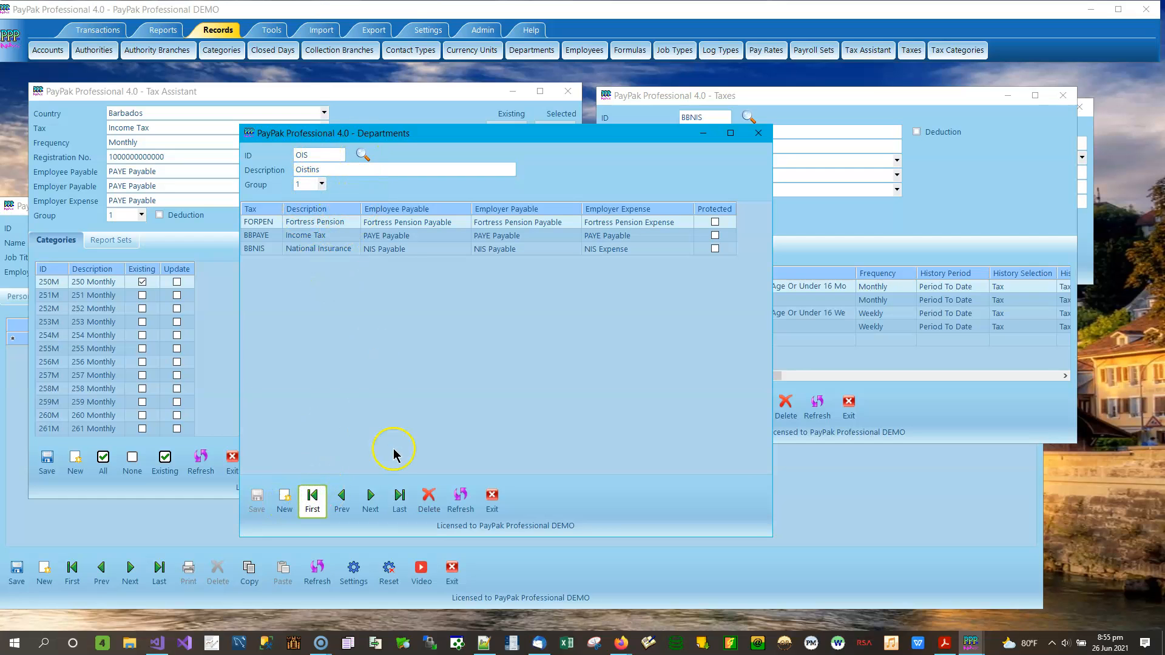
click(370, 499)
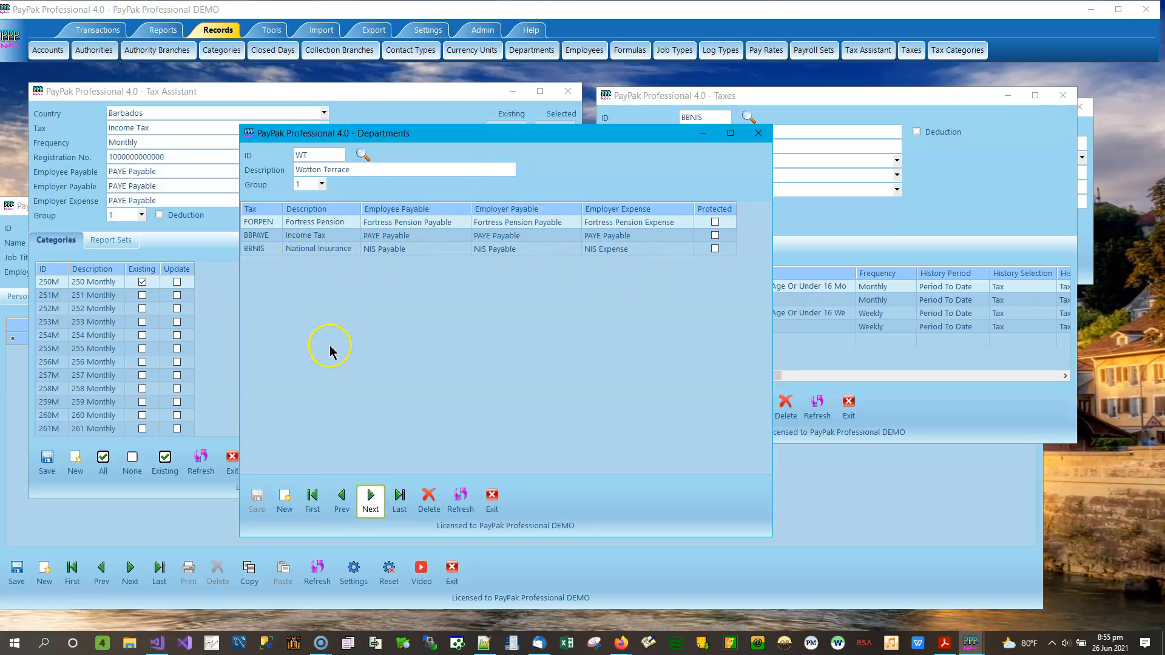
click(623, 247)
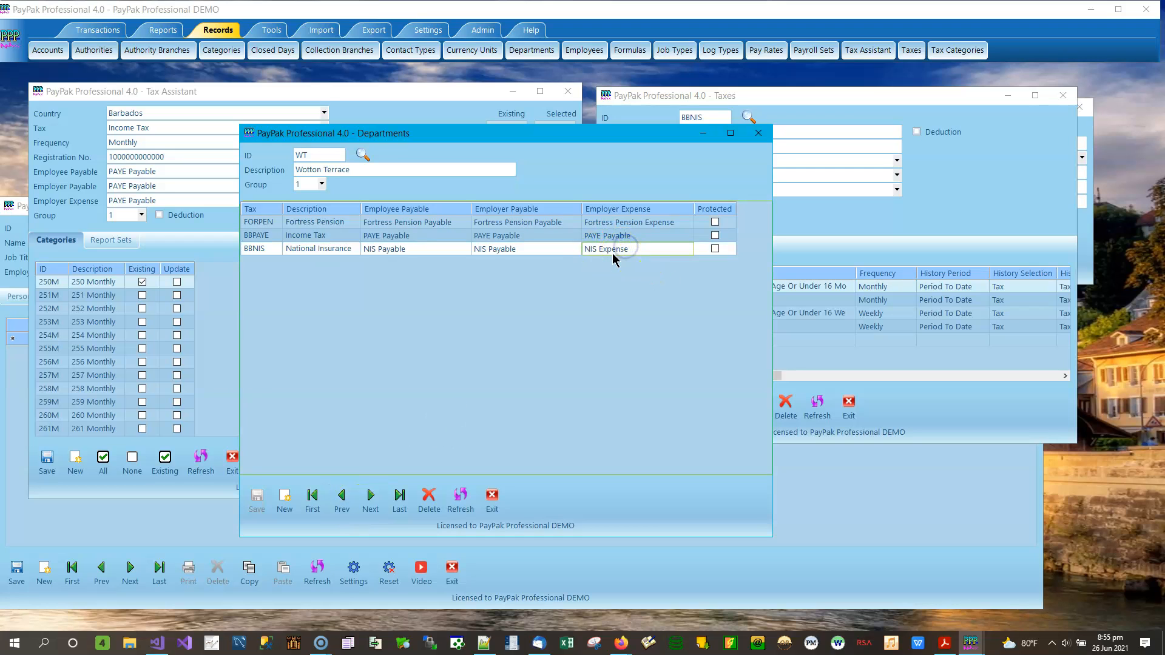
Step: Compare Oistins' NIS employer expense entry, then list Wotton Terrace's BBNIS expense account choices
click(341, 503)
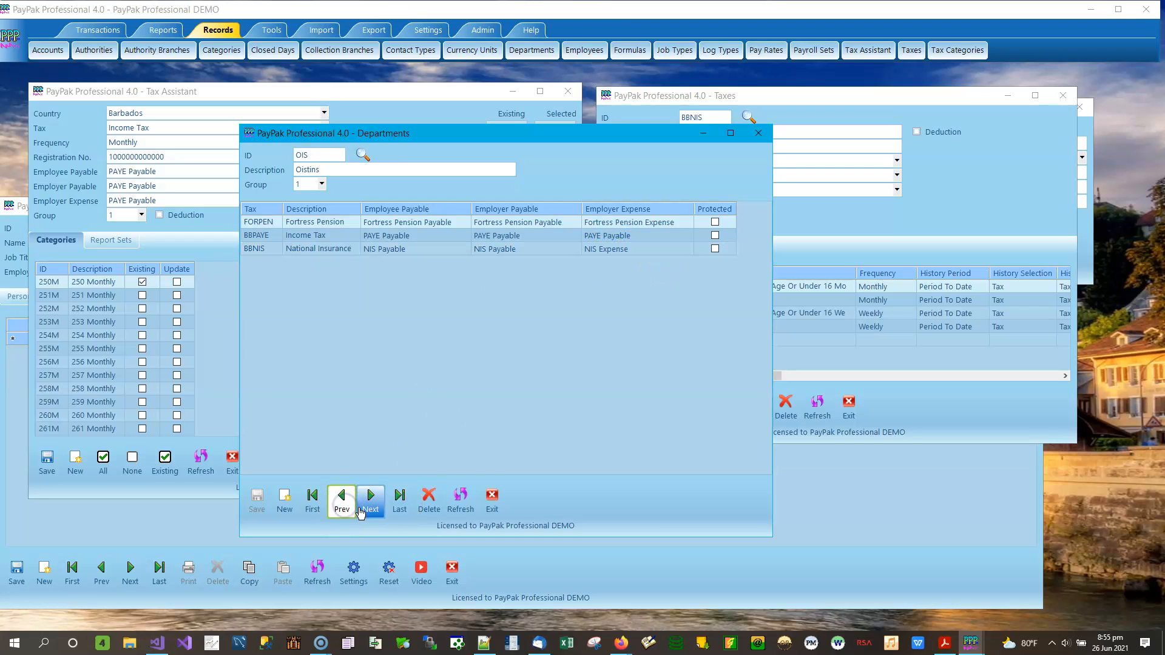
click(635, 252)
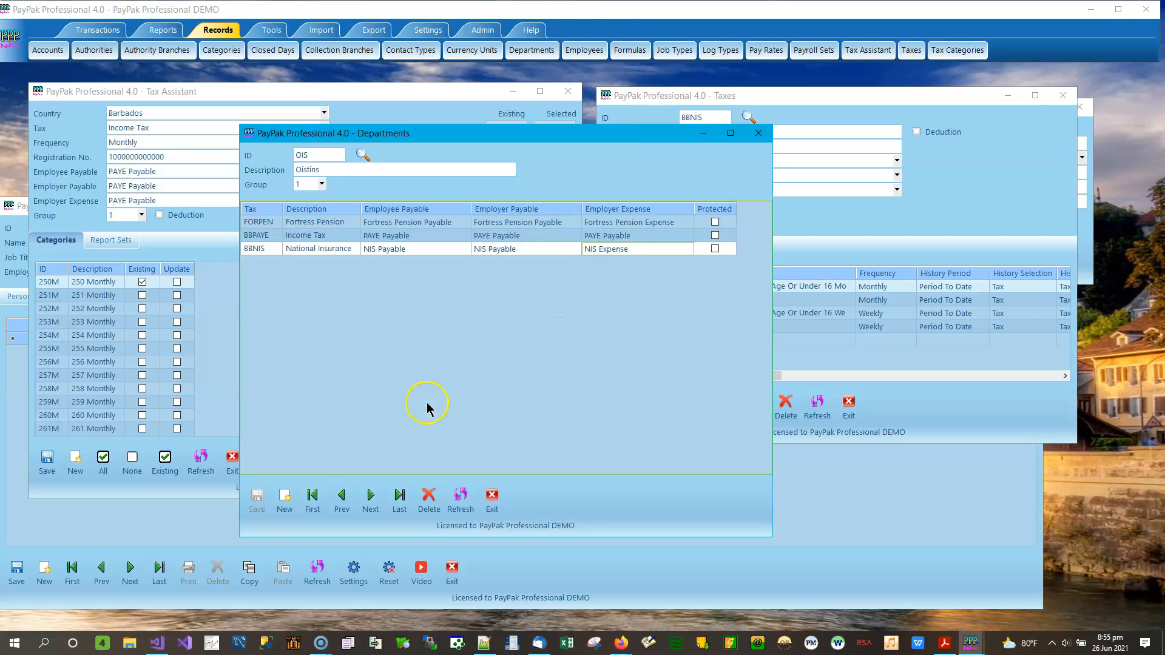
click(371, 498)
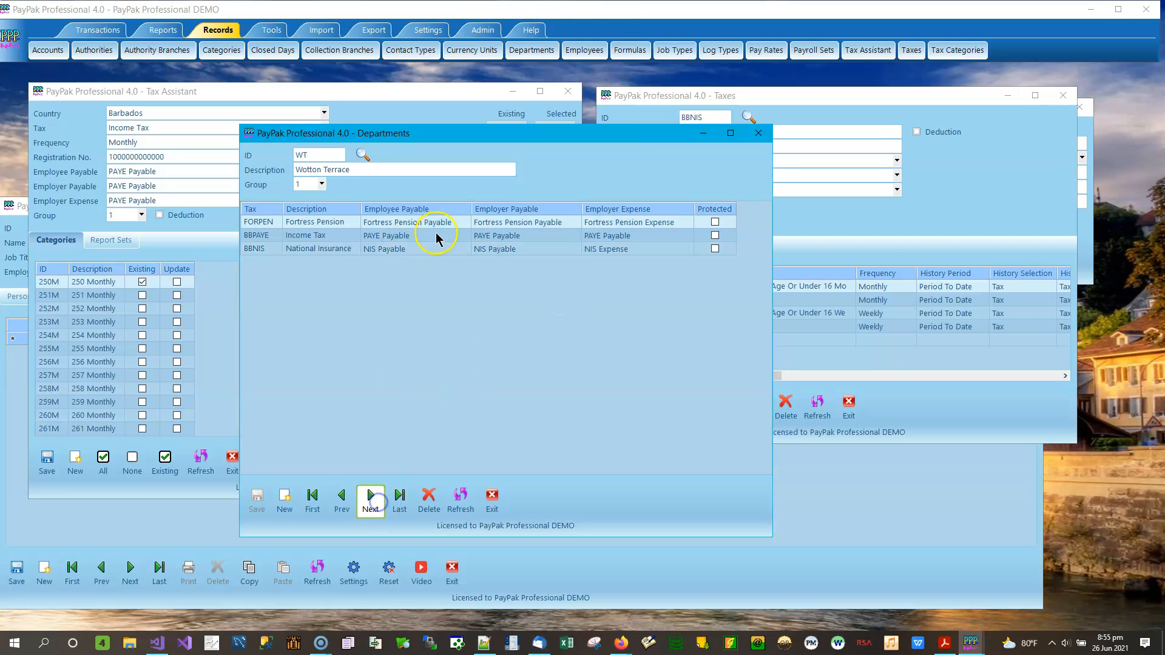
click(653, 251)
click(680, 249)
click(689, 249)
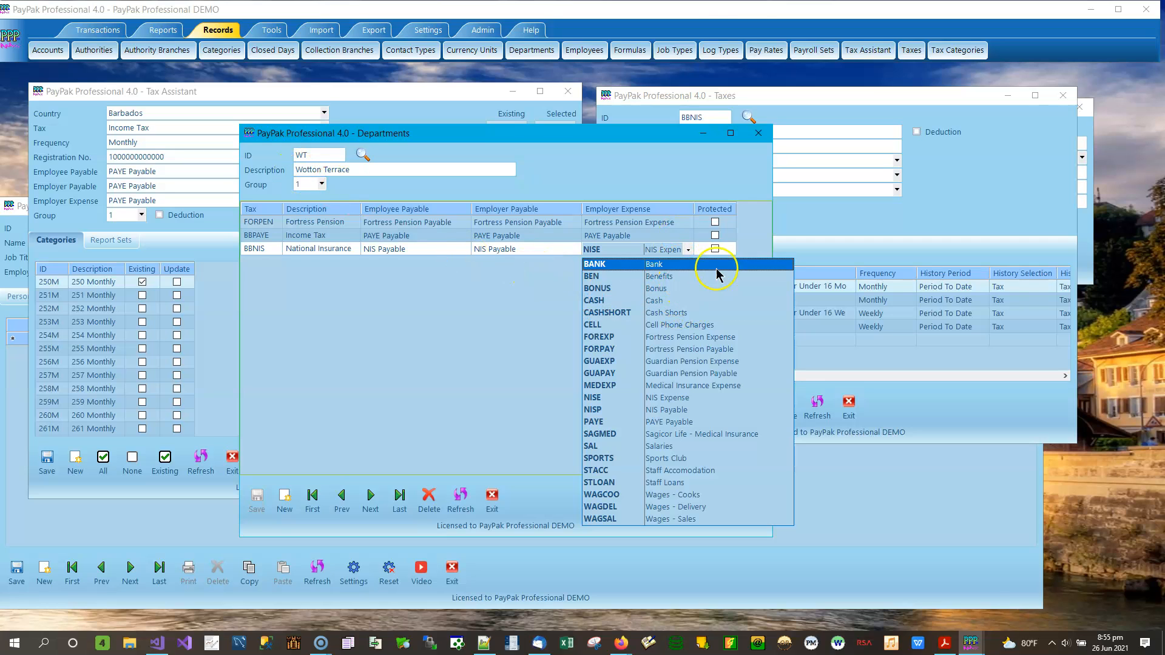
click(733, 176)
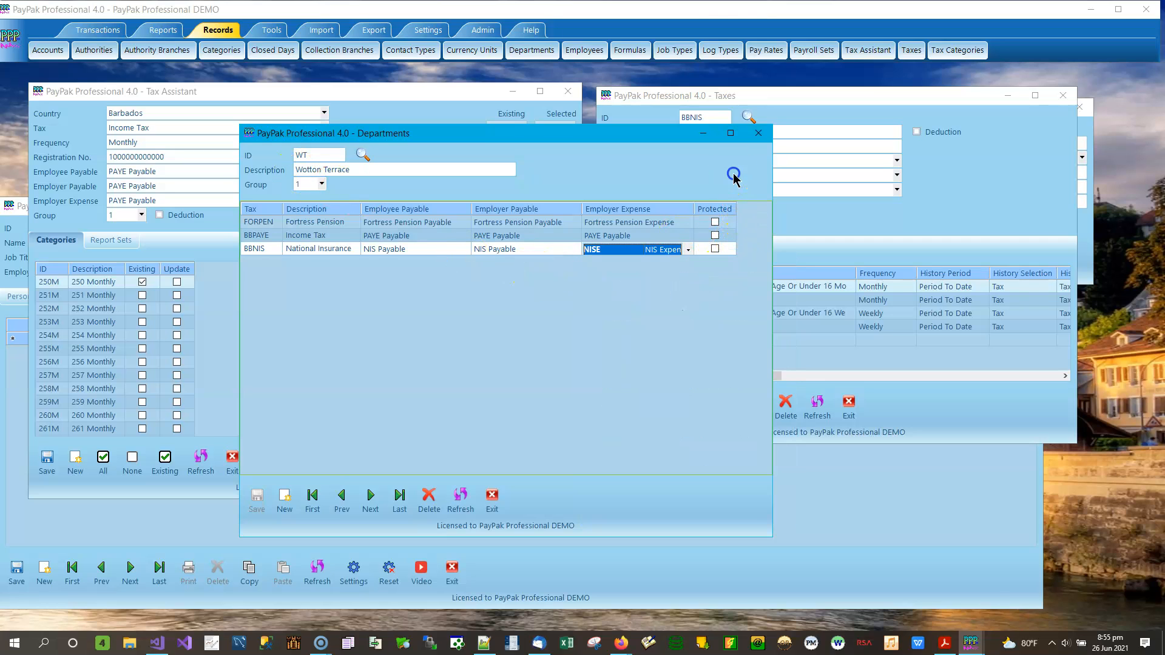
click(716, 249)
click(724, 255)
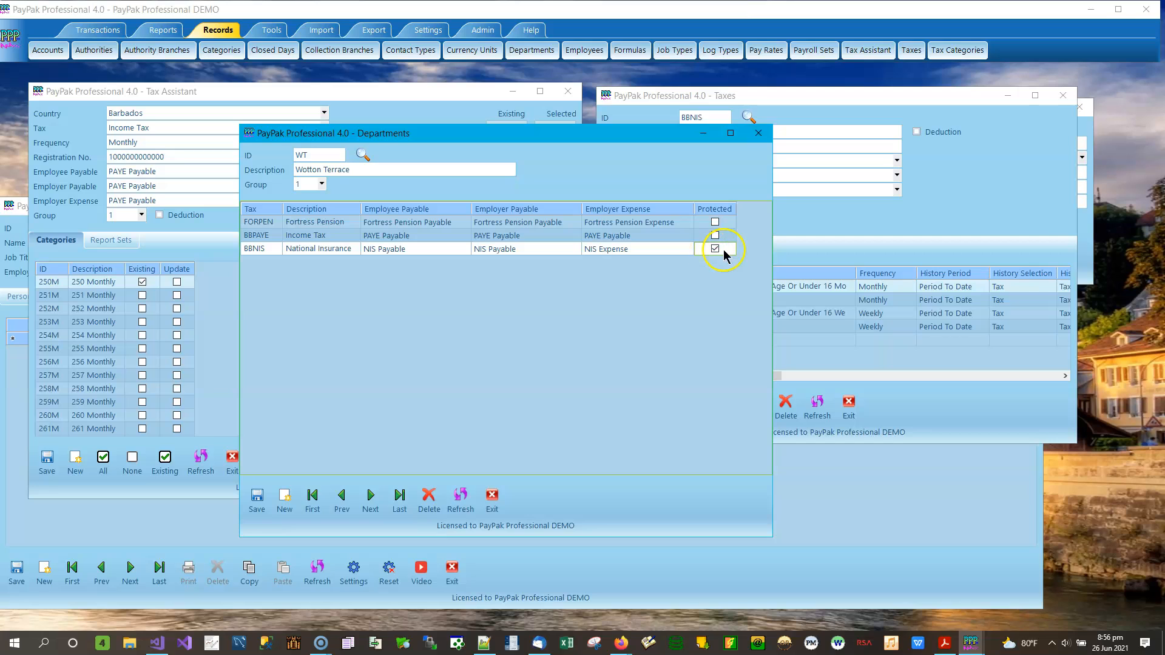
click(721, 255)
click(936, 240)
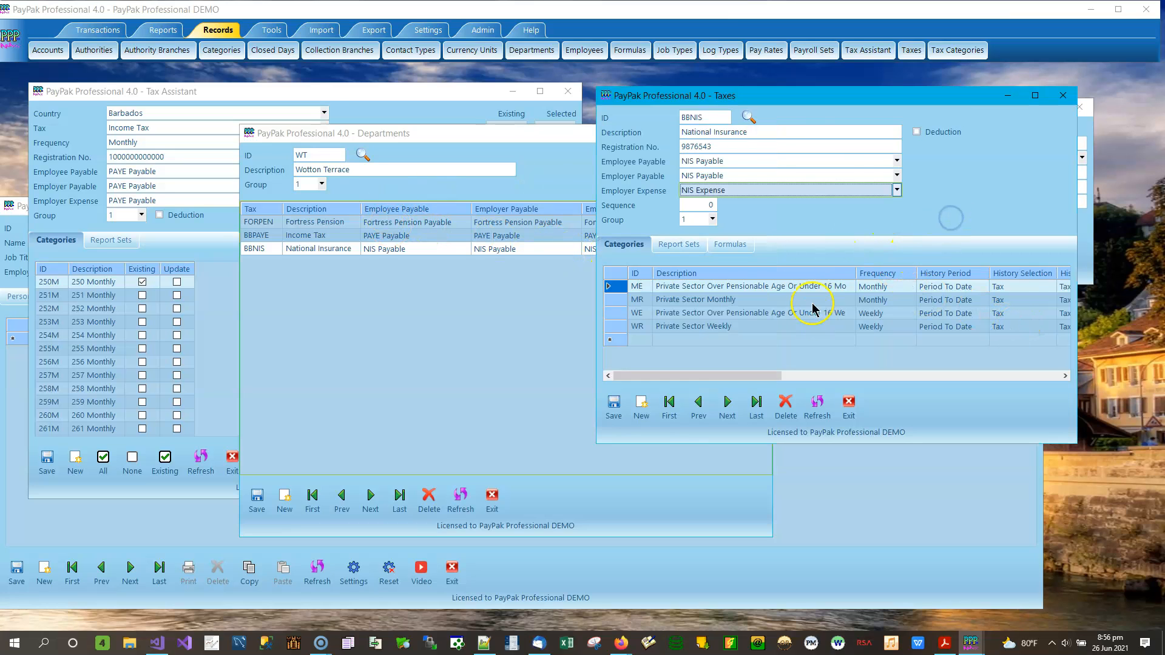
click(403, 238)
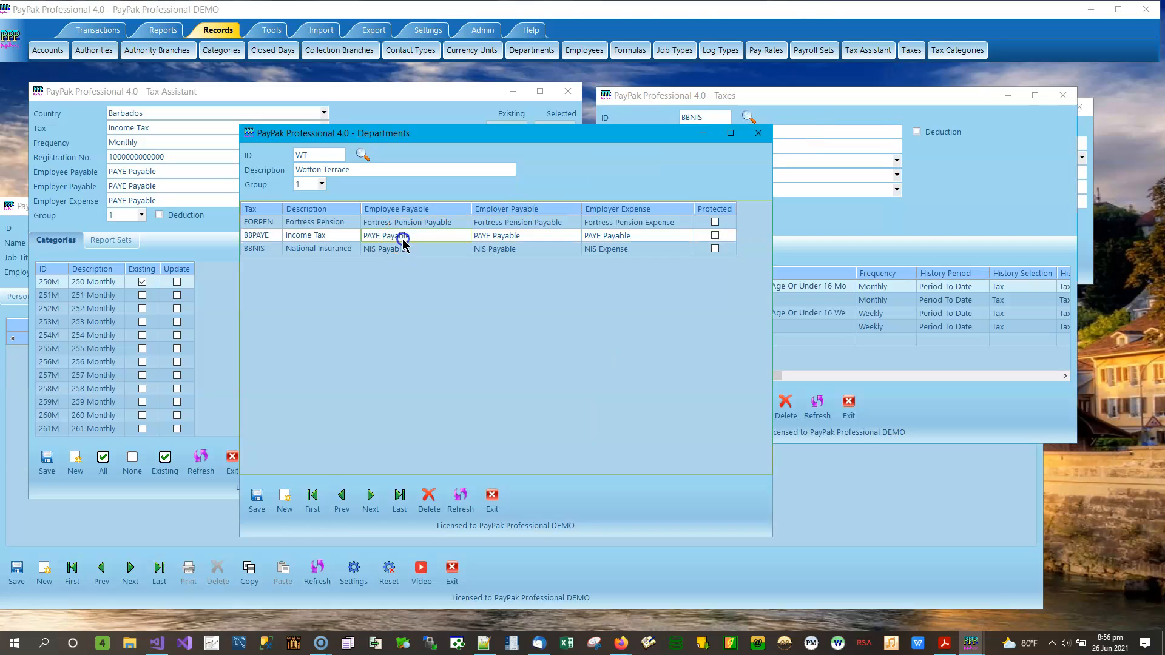
click(446, 239)
click(510, 237)
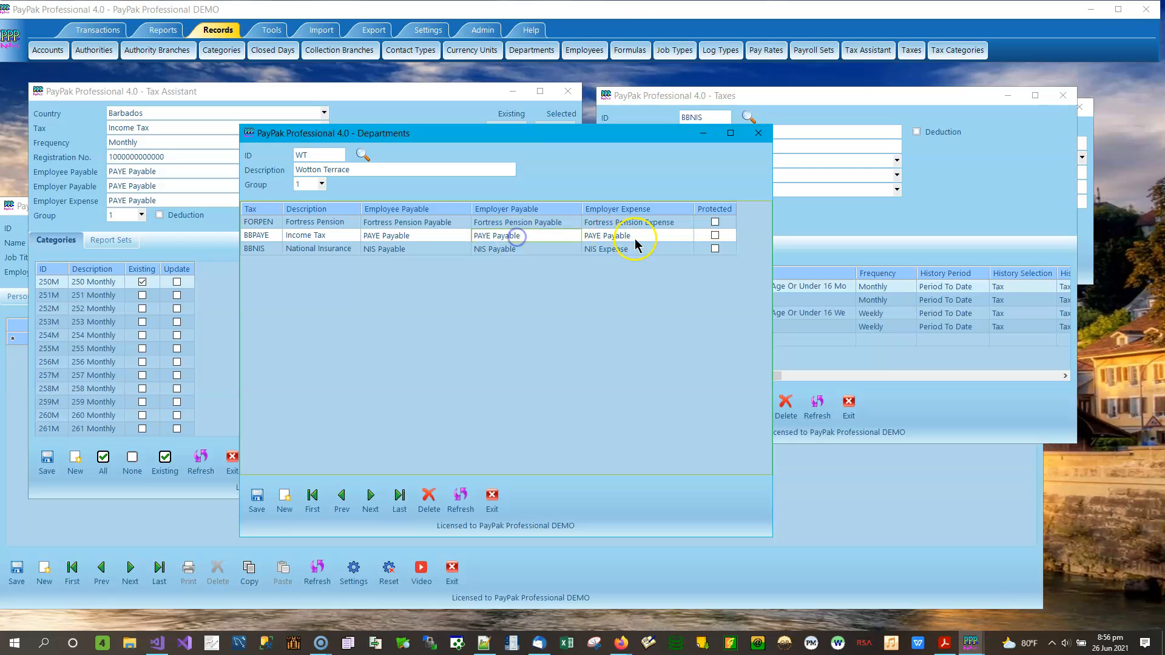
click(475, 231)
click(410, 209)
click(1041, 185)
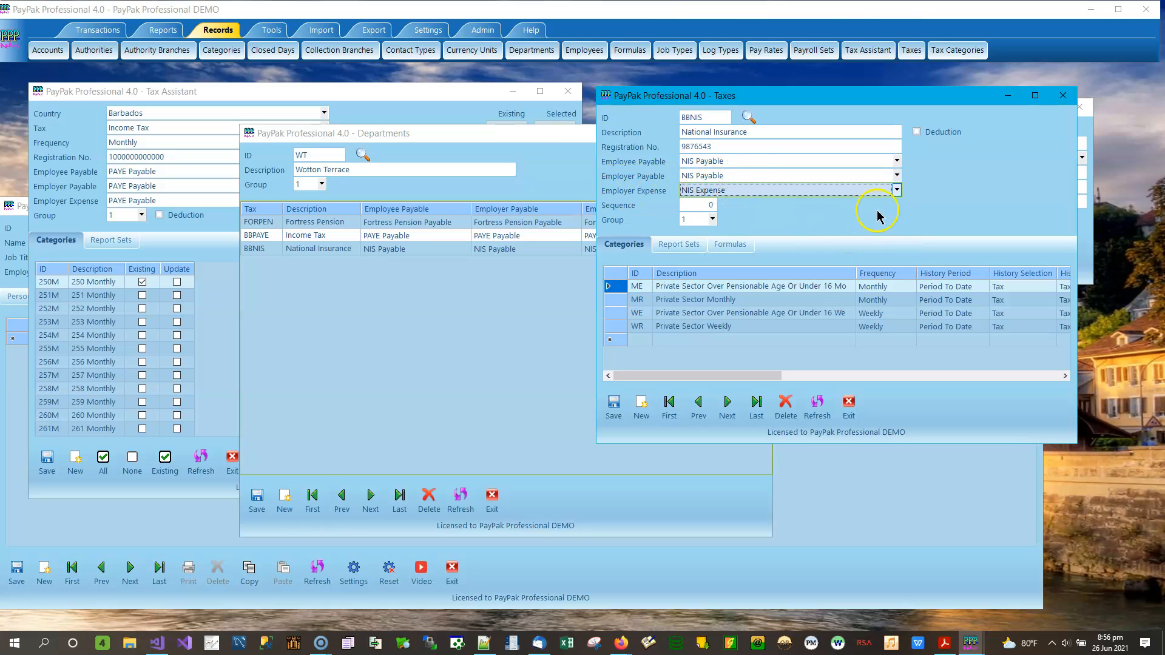
click(554, 156)
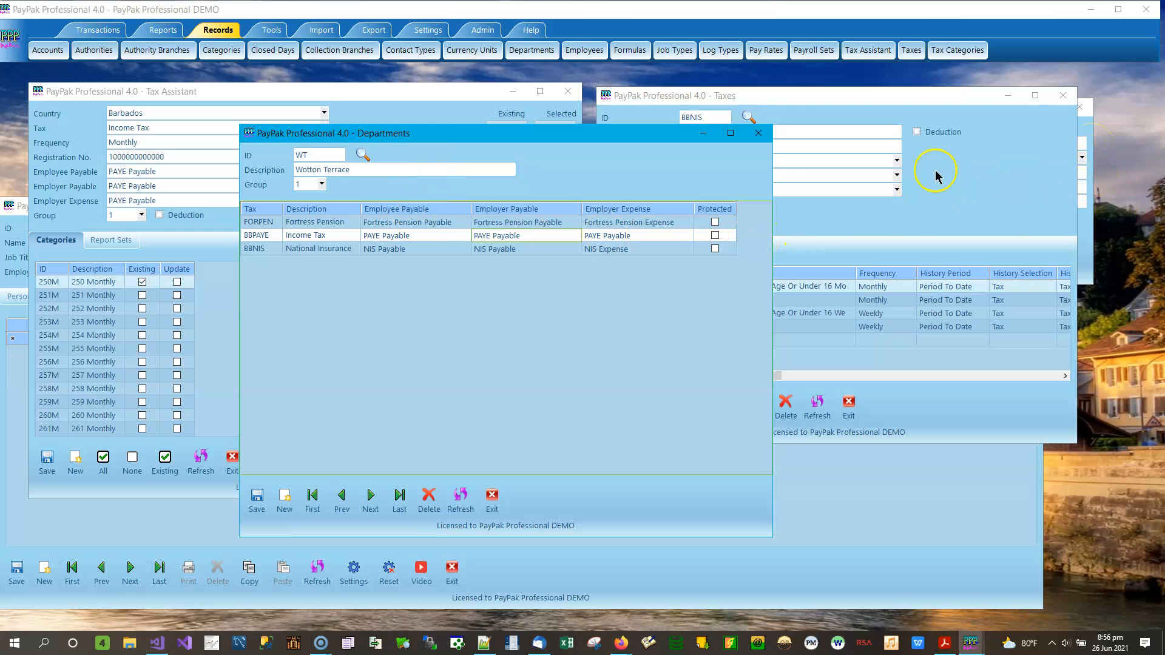
Step: Close the Departments and Taxes windows, discarding unsaved changes
click(758, 134)
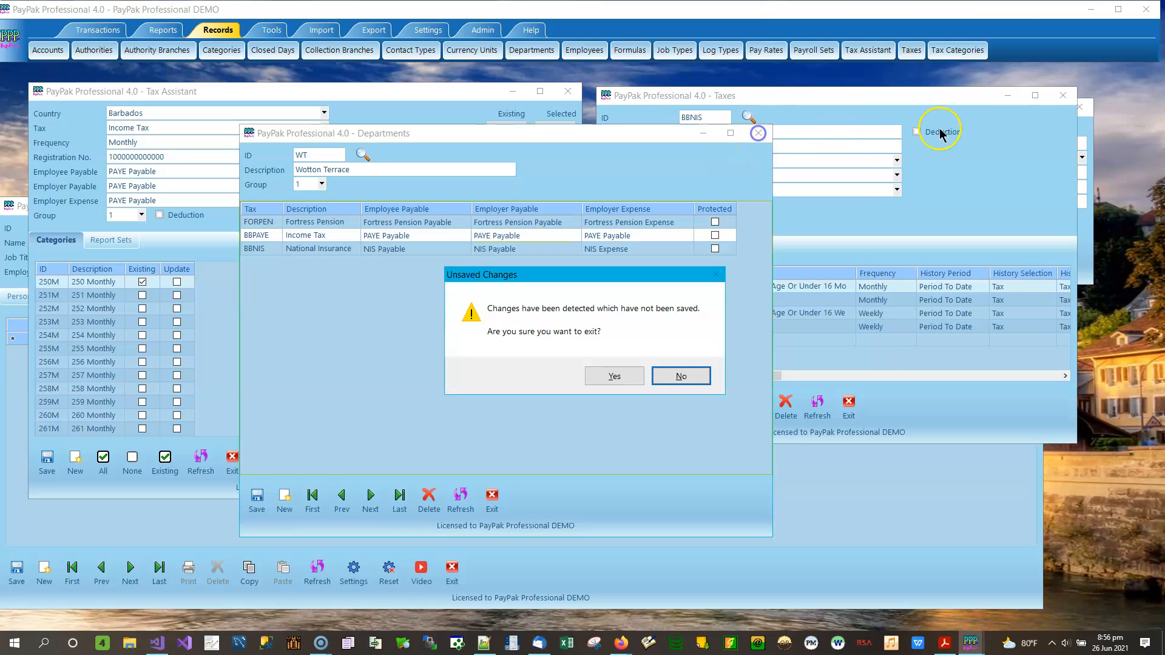
click(618, 381)
click(1062, 95)
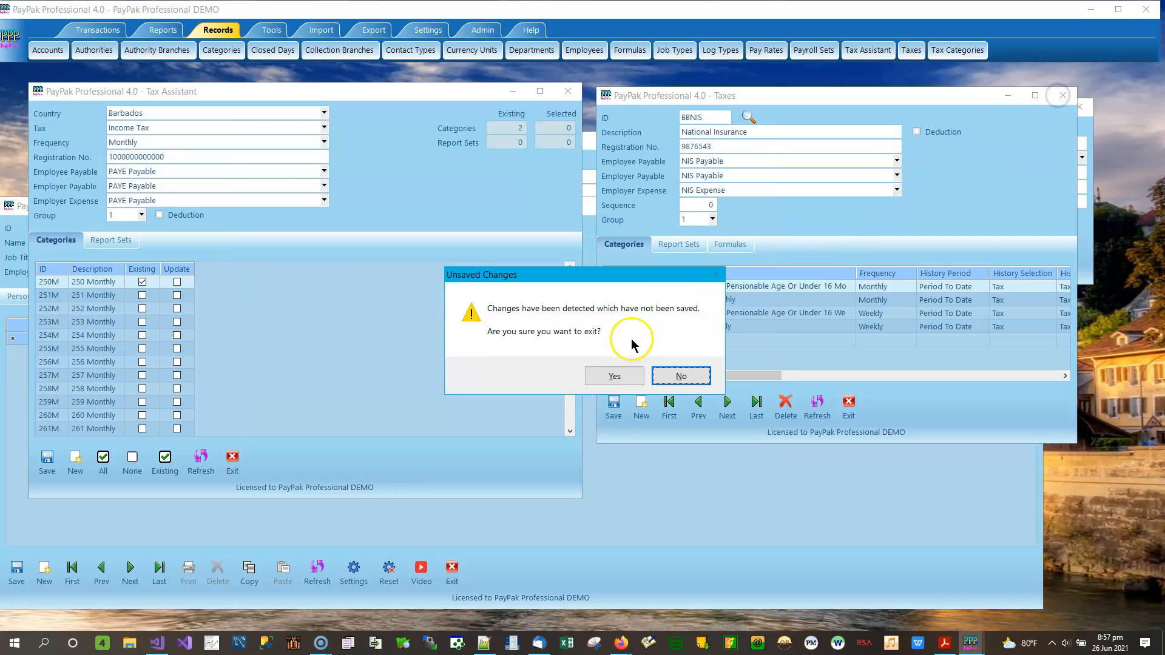
click(615, 381)
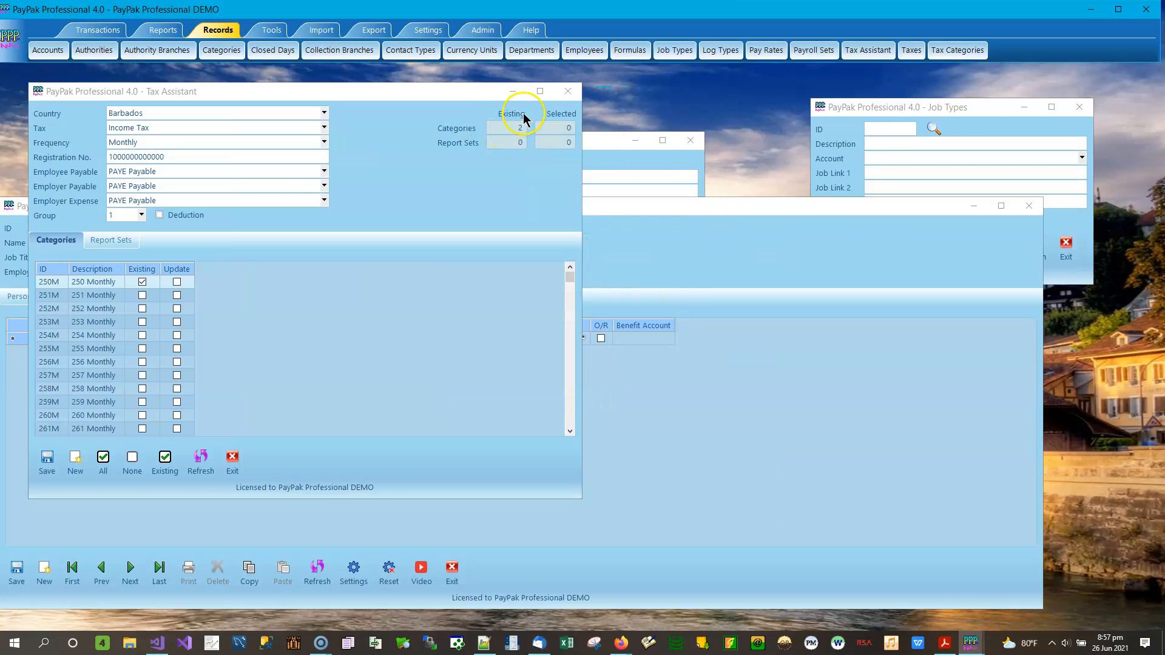
Step: Close the Tax Assistant and bring up the first employee's gross pay lines
click(567, 91)
drag(275, 207, 381, 128)
click(179, 490)
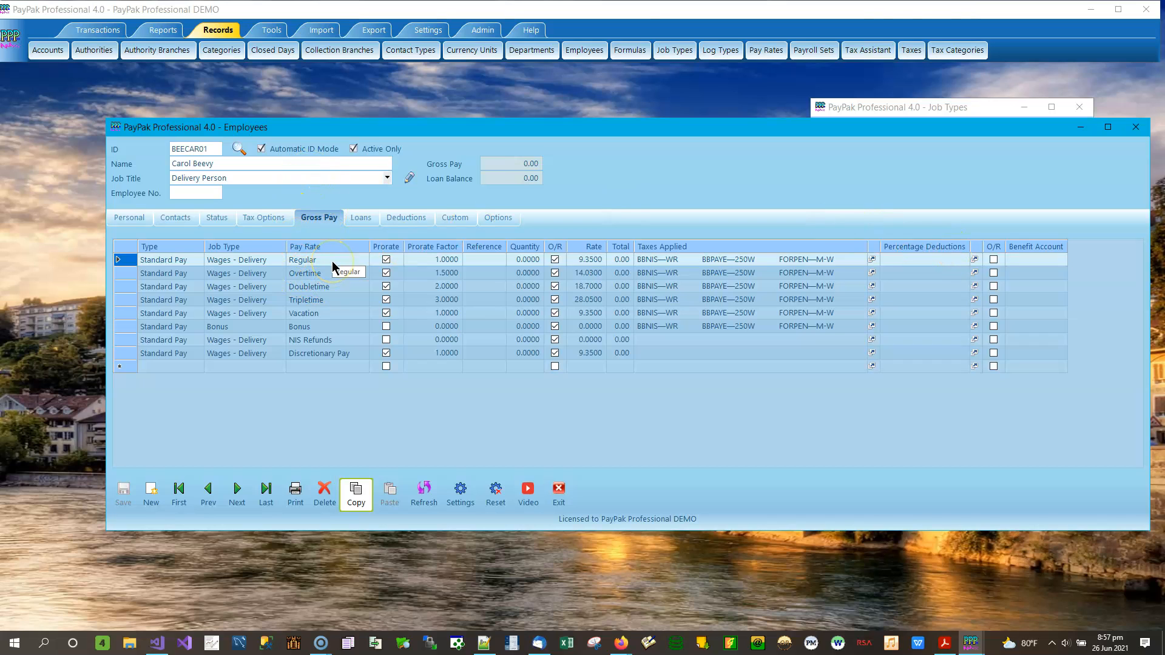
click(400, 217)
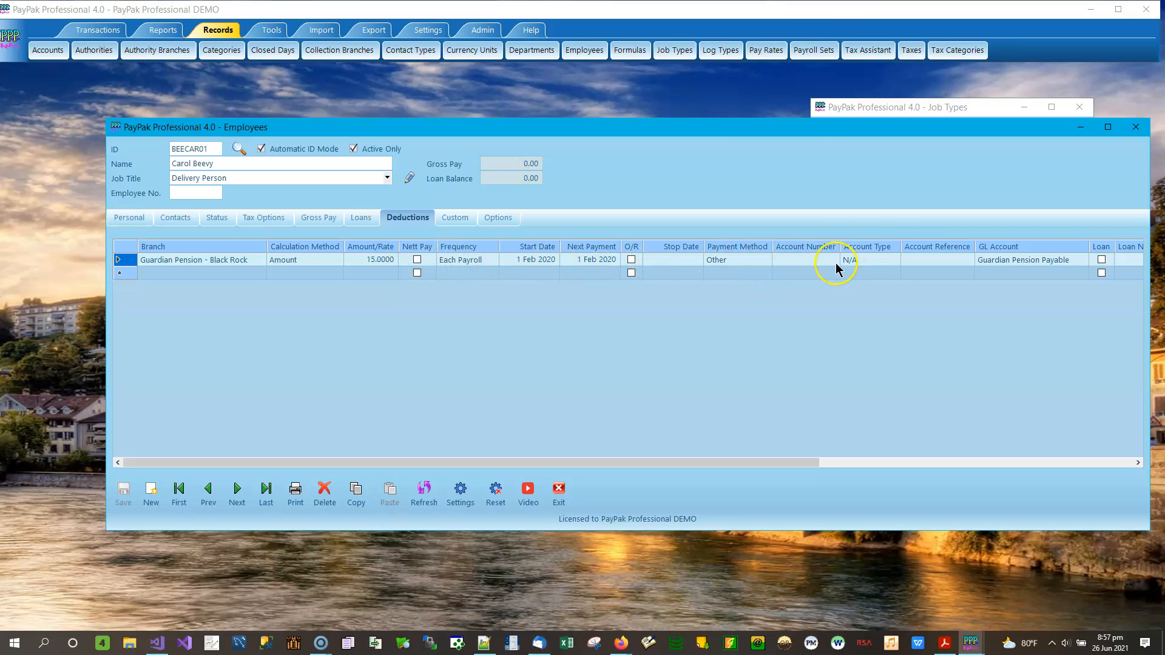
click(1023, 259)
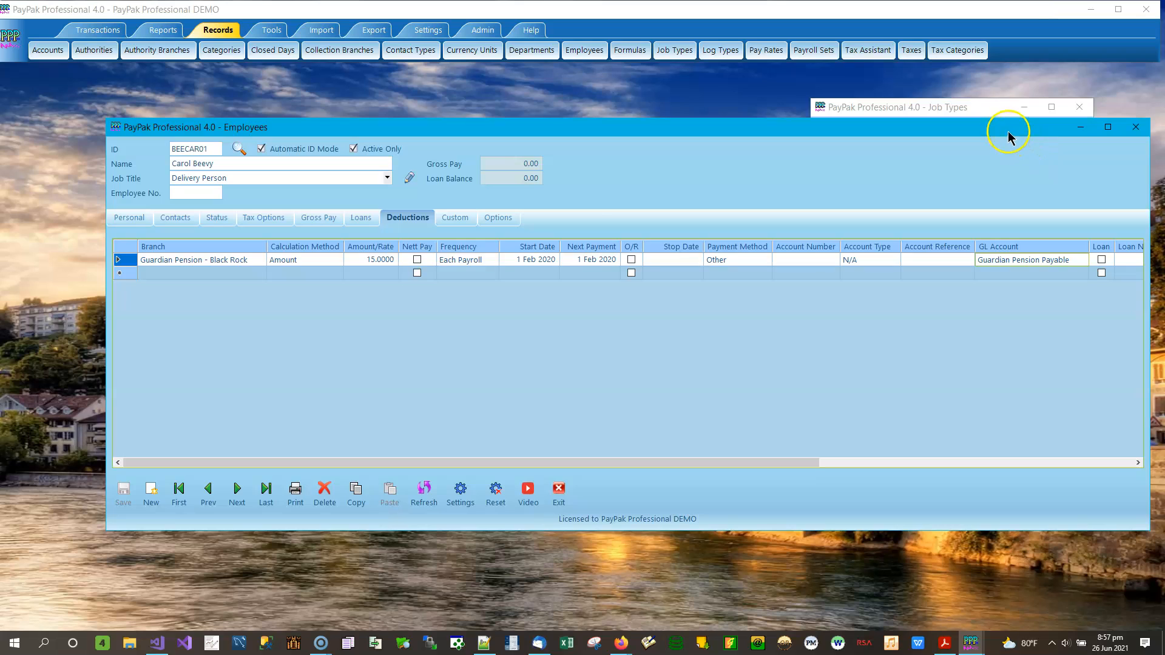
drag(1009, 130, 921, 101)
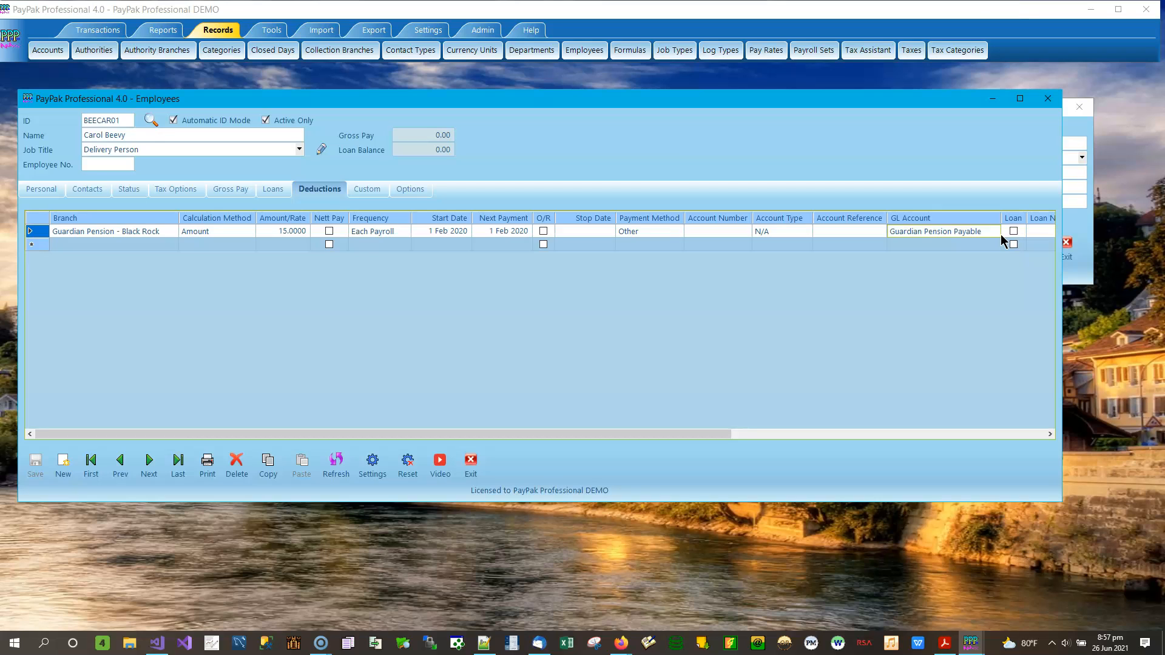
click(287, 231)
click(229, 189)
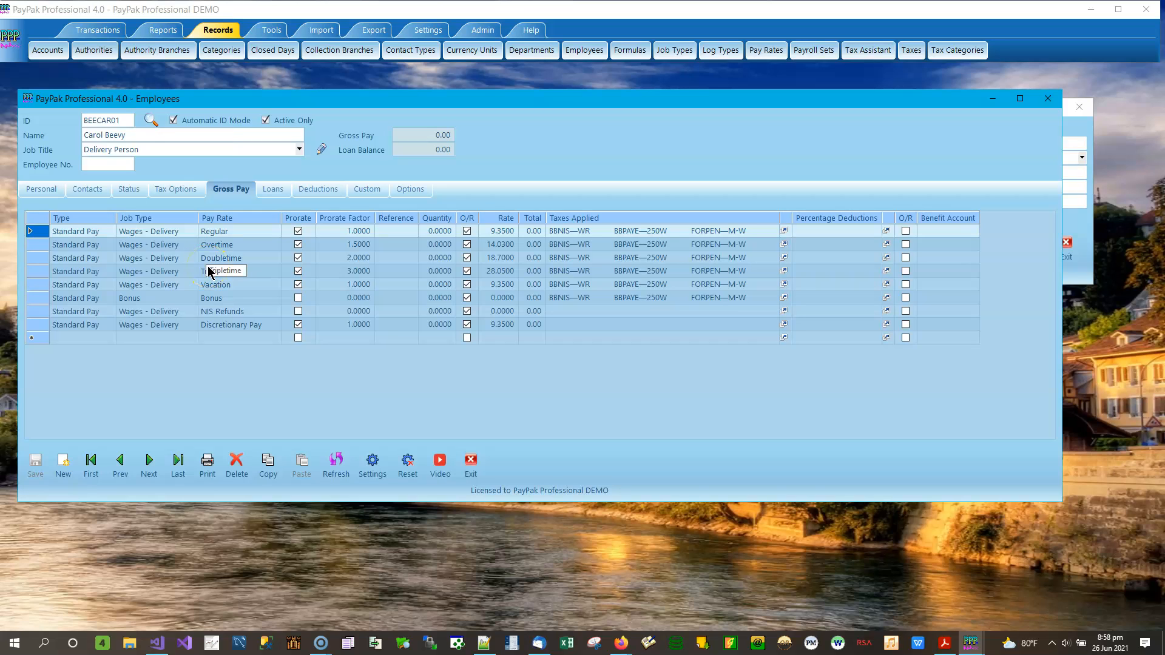
click(316, 191)
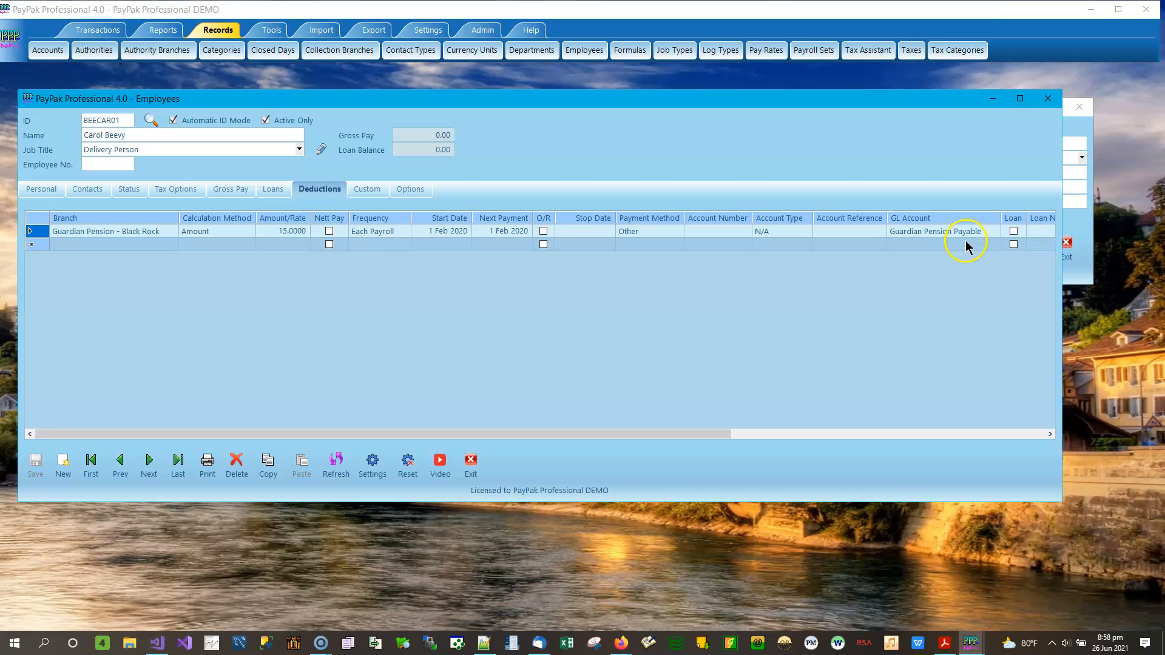
click(967, 237)
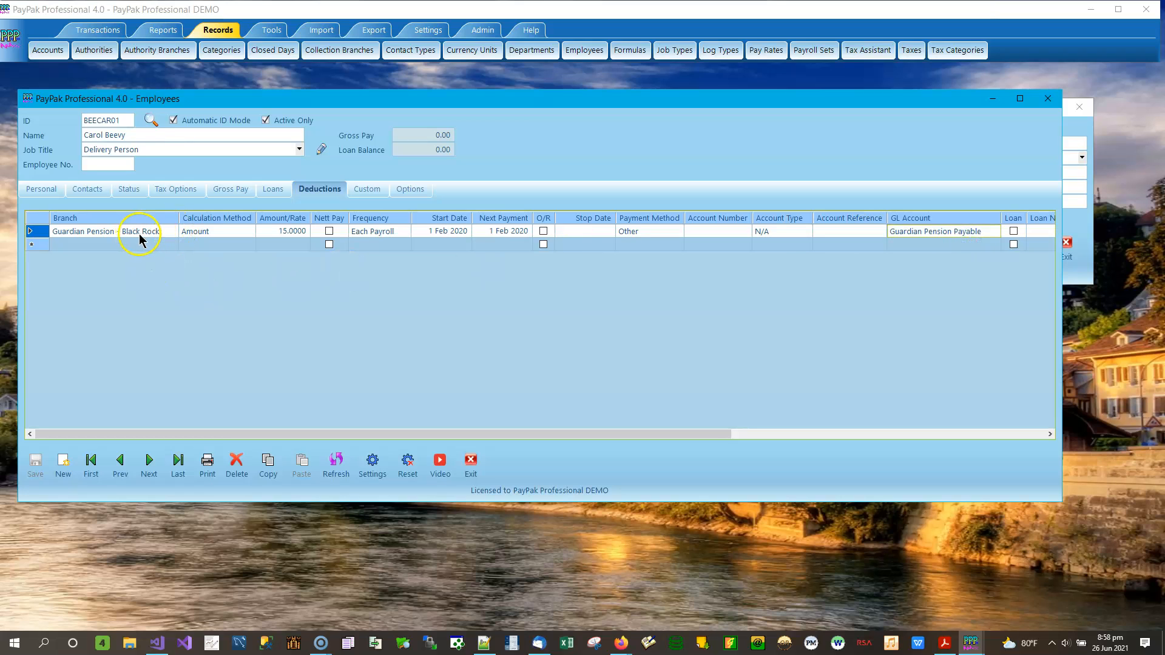
Step: Scroll the Deductions grid right to check the employer pension amount of 7.5000
click(1050, 435)
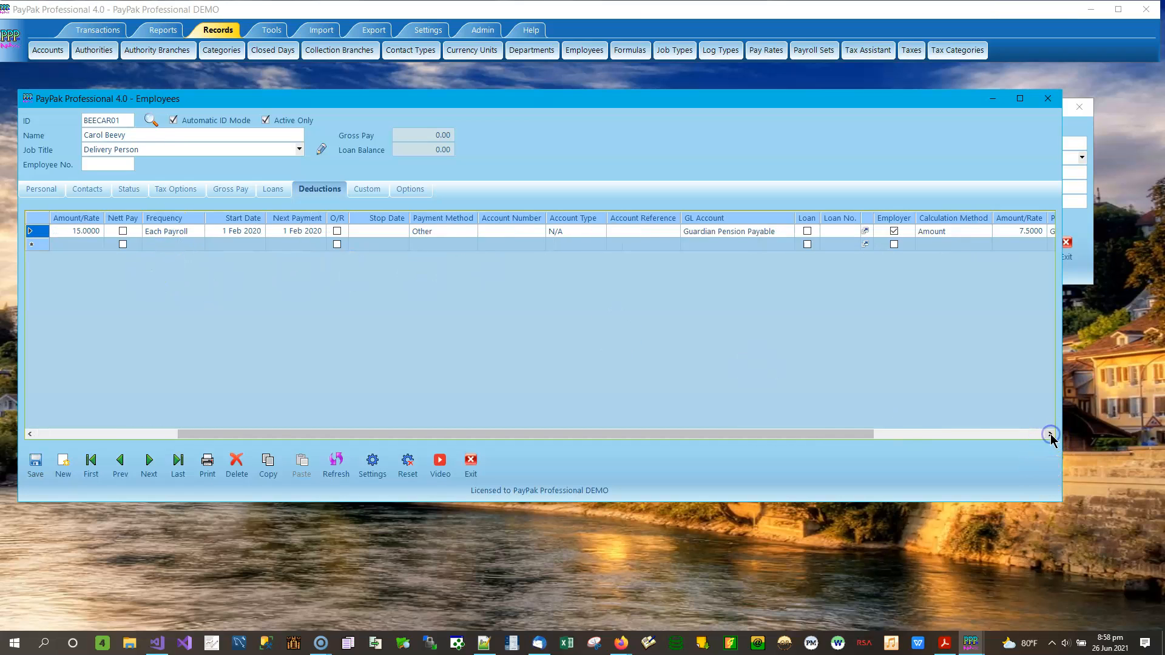
click(1051, 434)
click(1051, 435)
click(1050, 434)
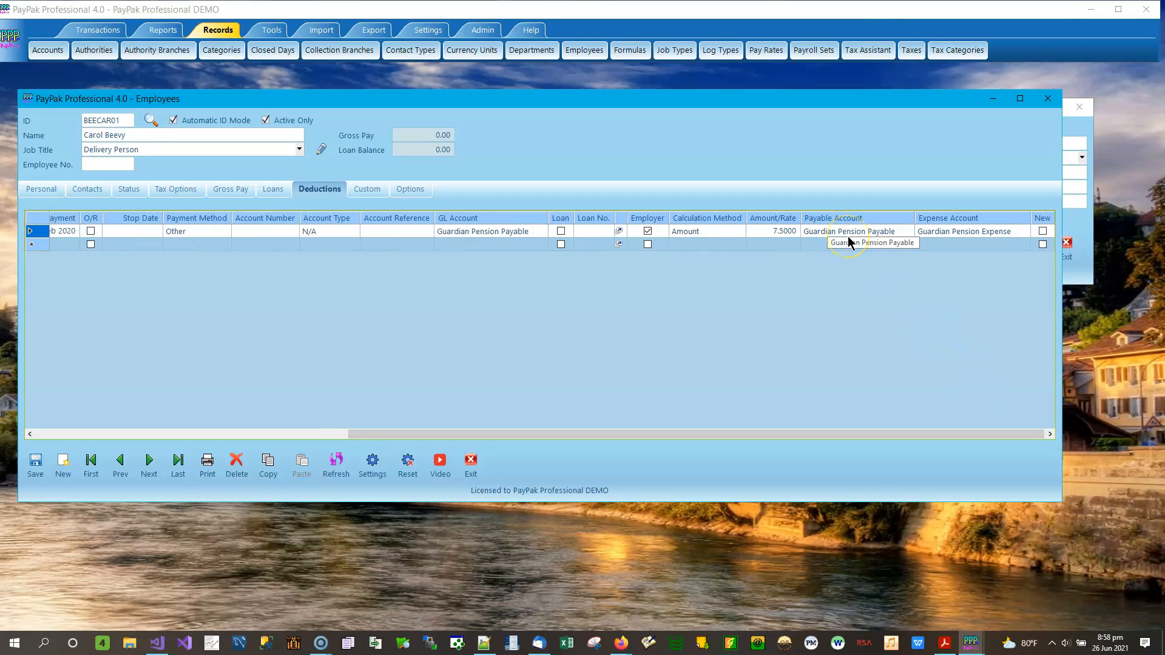
click(778, 232)
Step: Keep GUAPAY (Guardian Pension Payable) as payable account, leaving the employer amount at 7.5000
click(863, 237)
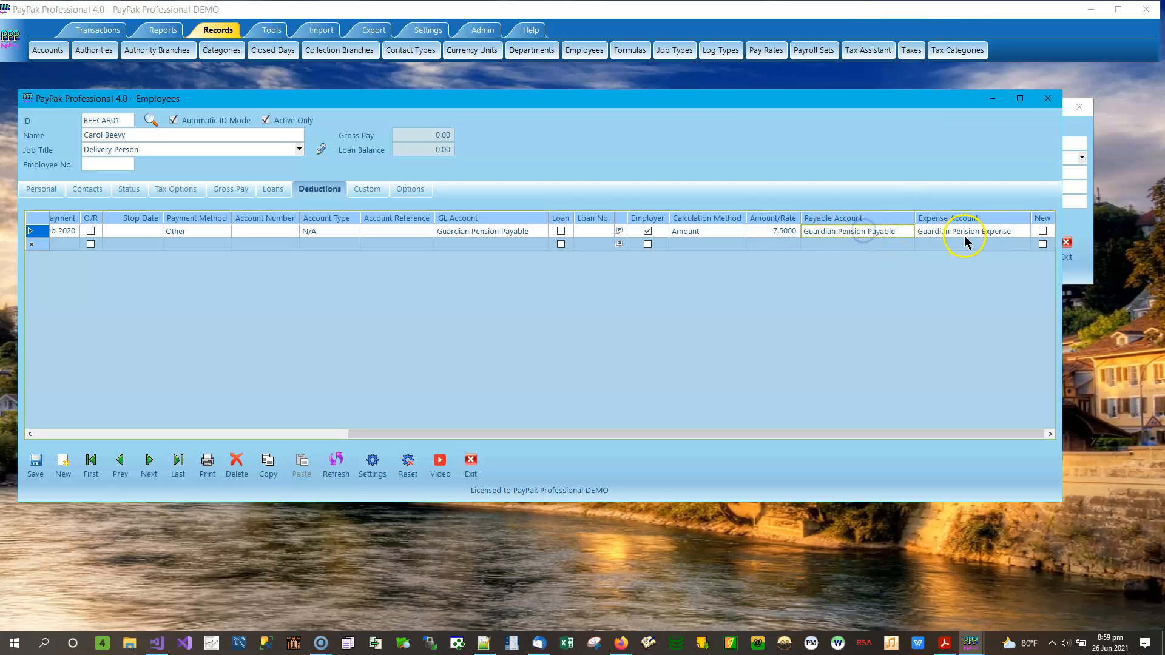
click(895, 235)
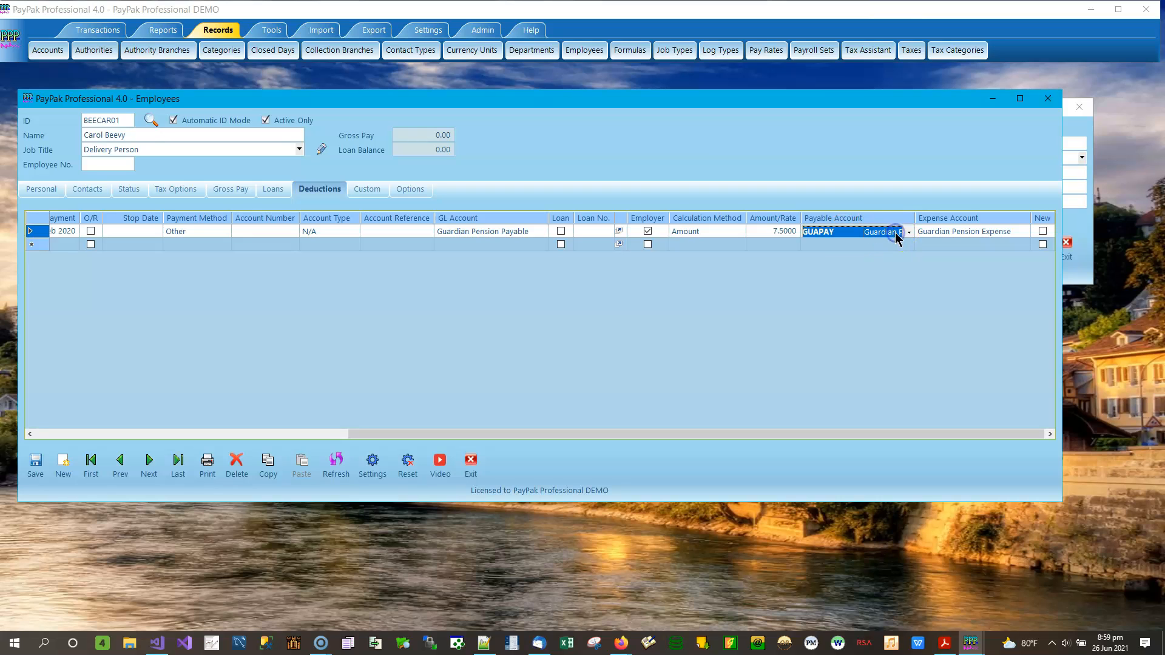
click(775, 230)
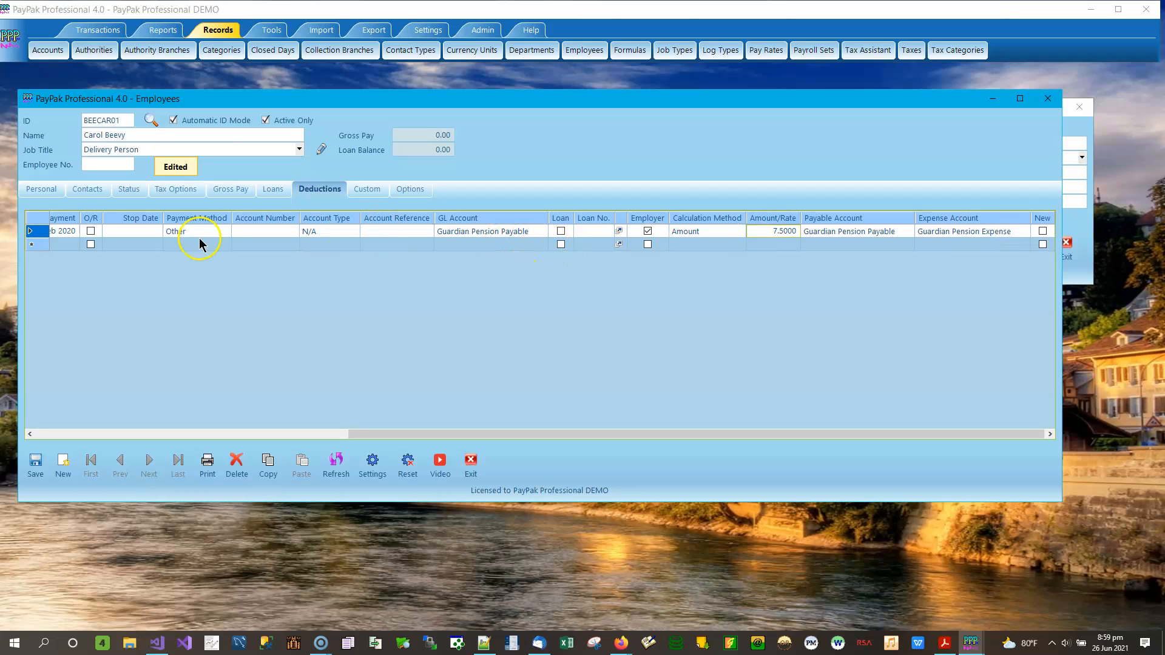
click(775, 233)
click(962, 234)
click(901, 234)
click(837, 237)
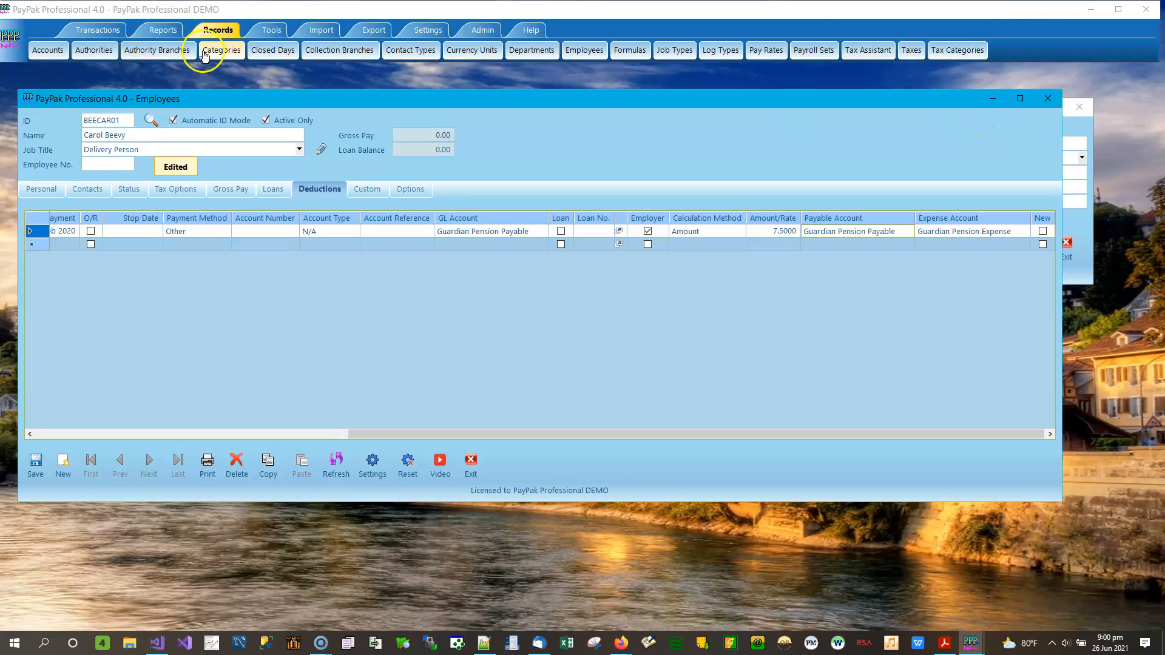
Step: Display the Accounting Summary standard report for batch 3 Sep 2021, balanced at 2,261.11
click(165, 30)
click(84, 53)
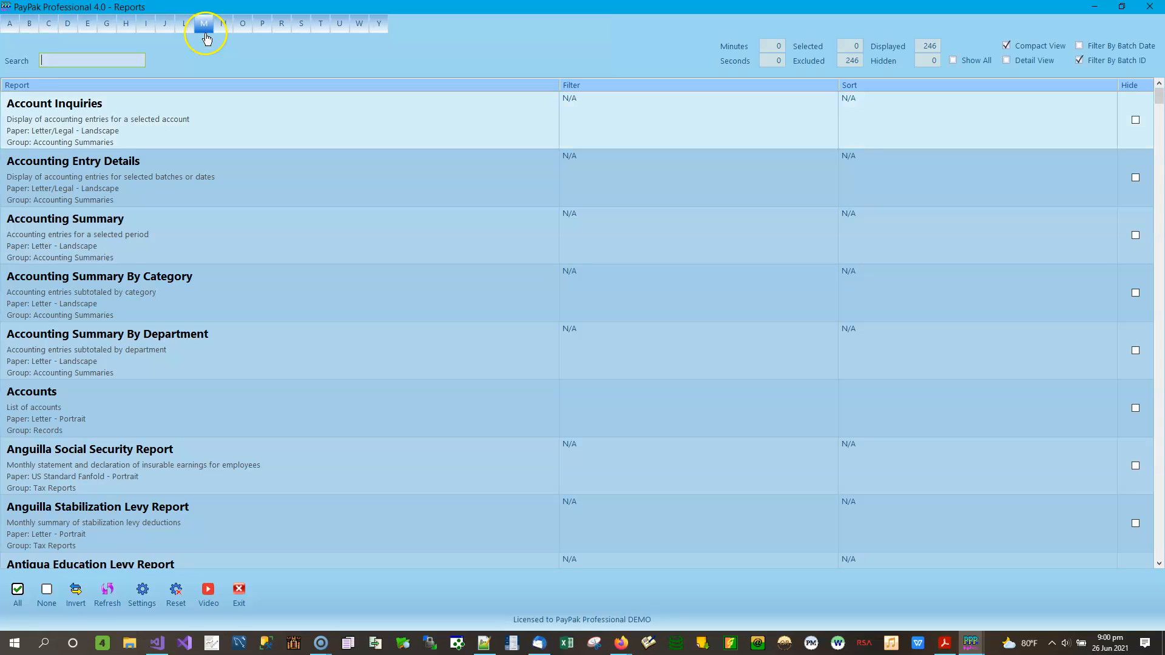
click(121, 233)
double_click(492, 254)
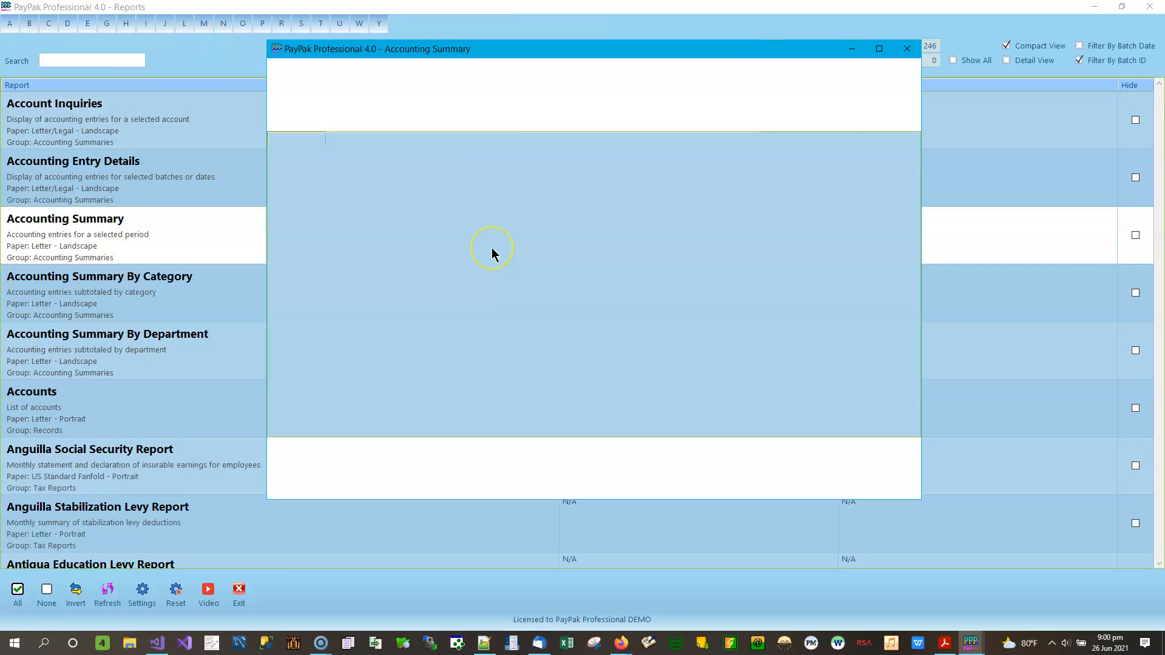
click(288, 464)
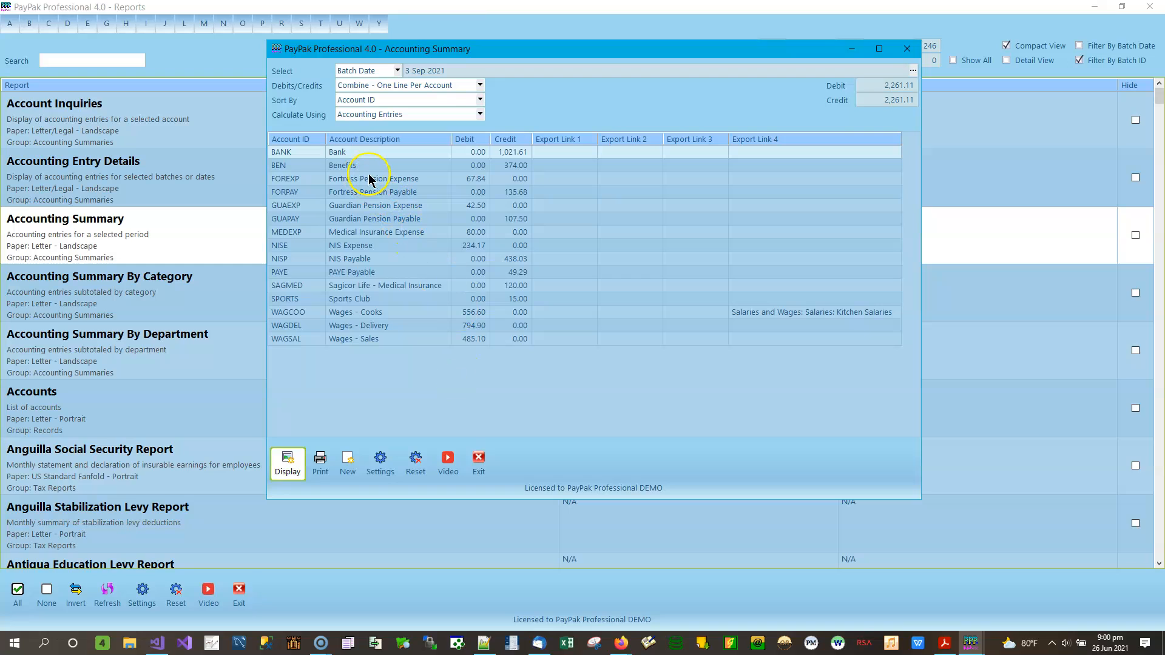
click(518, 153)
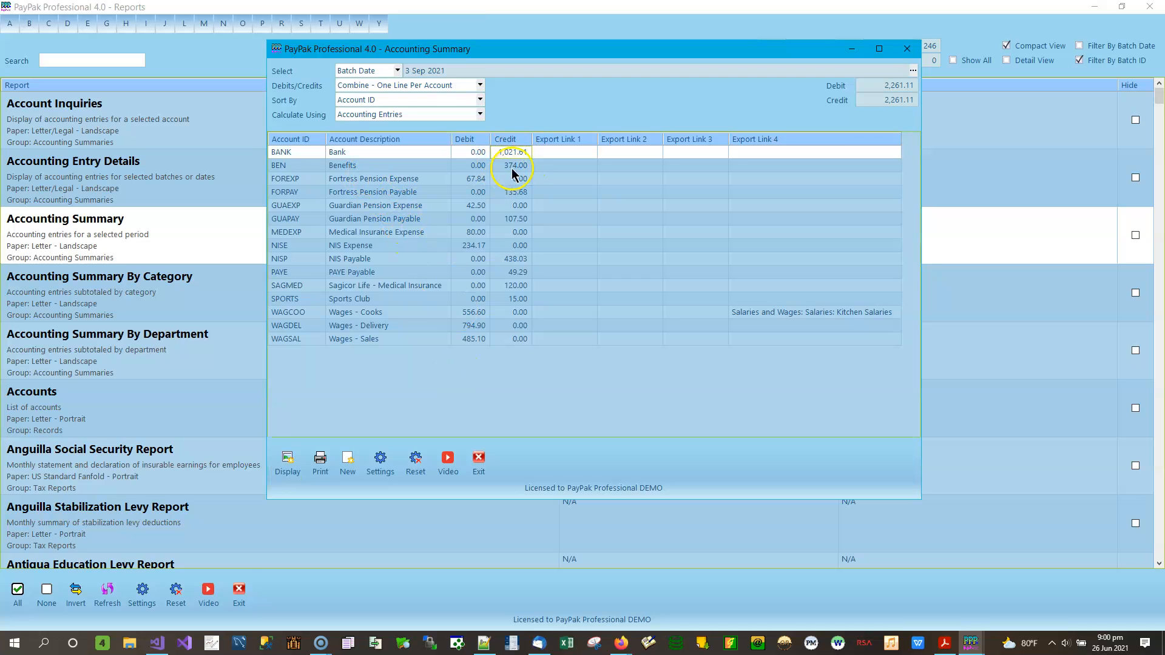
click(522, 167)
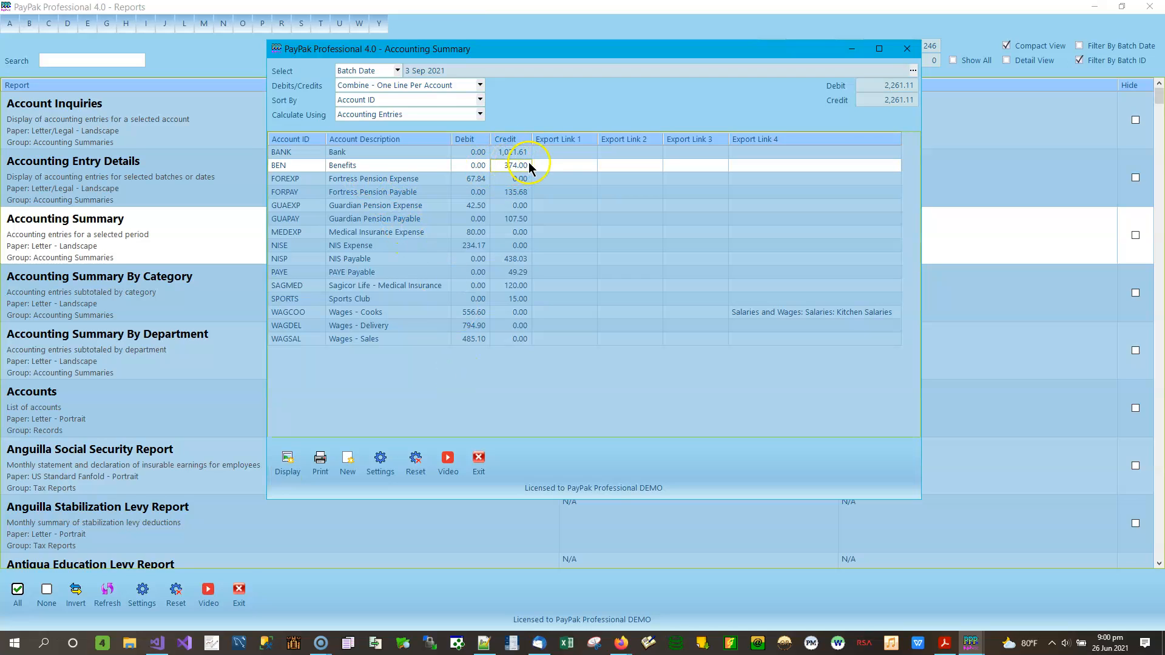
click(480, 179)
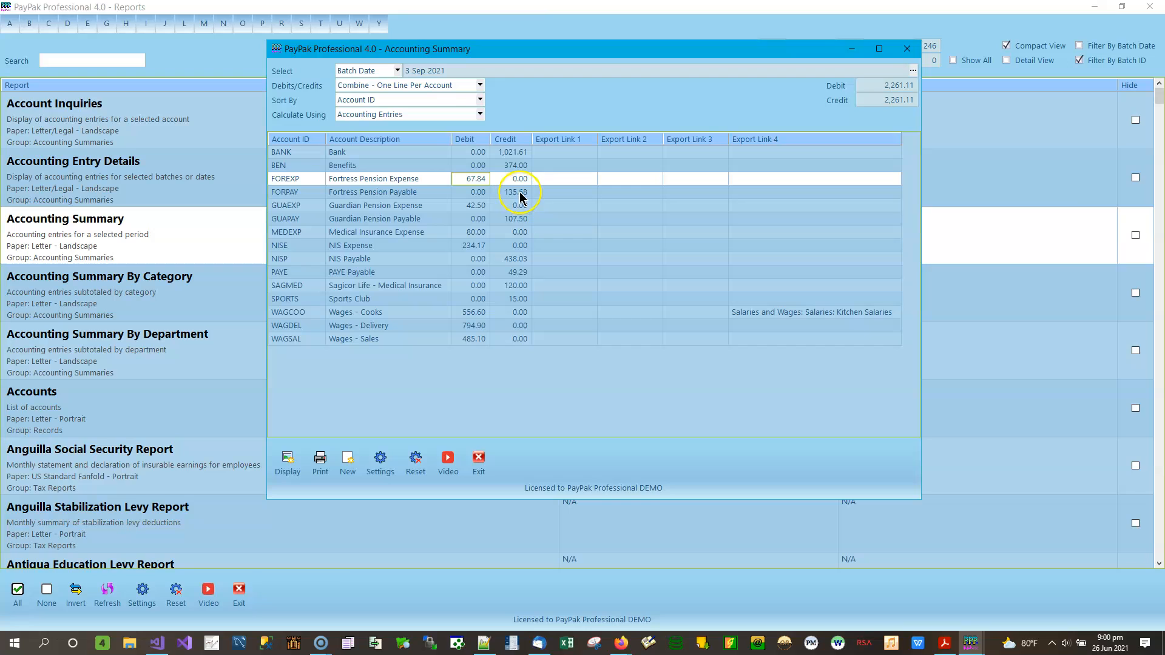
click(407, 193)
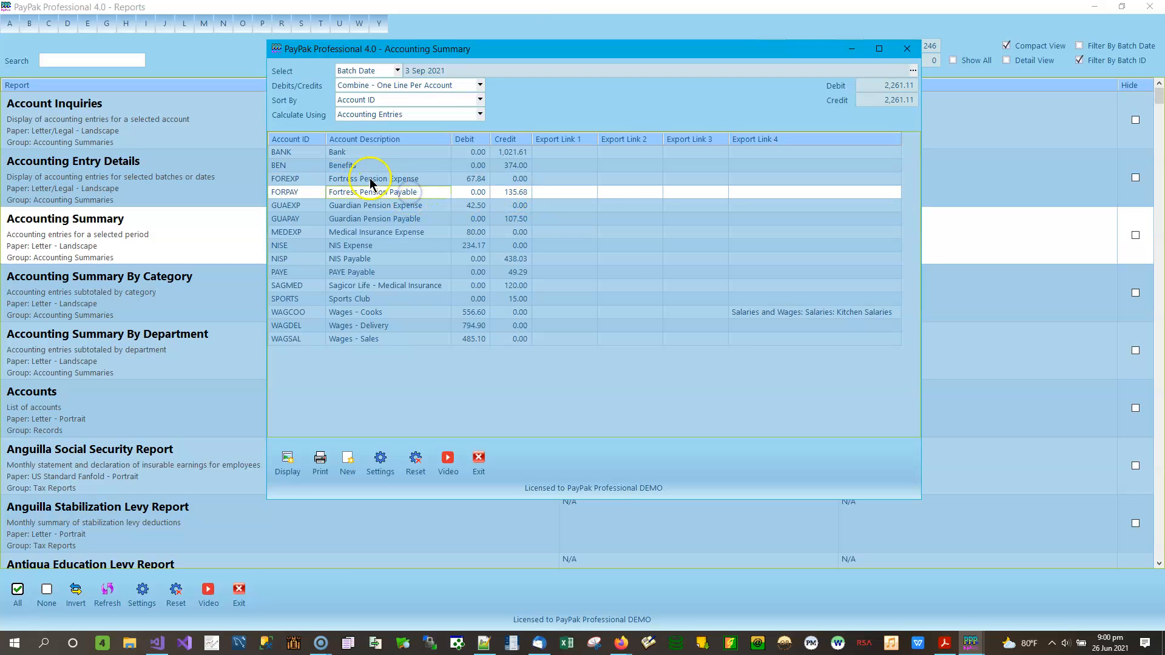
click(435, 206)
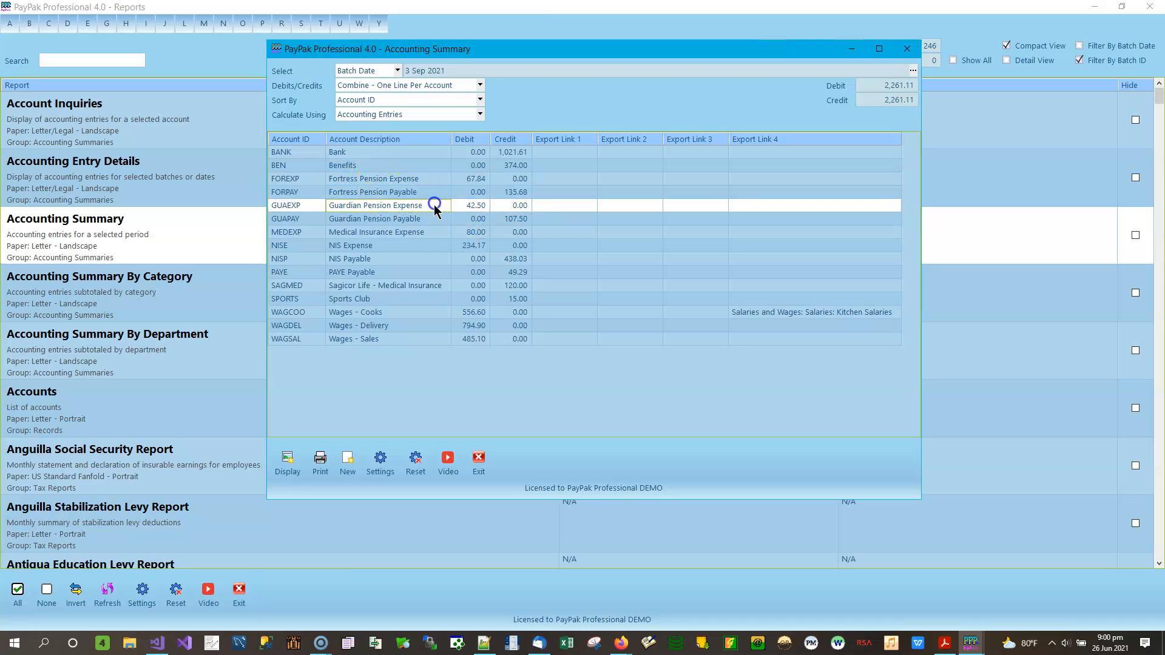
click(425, 220)
click(391, 231)
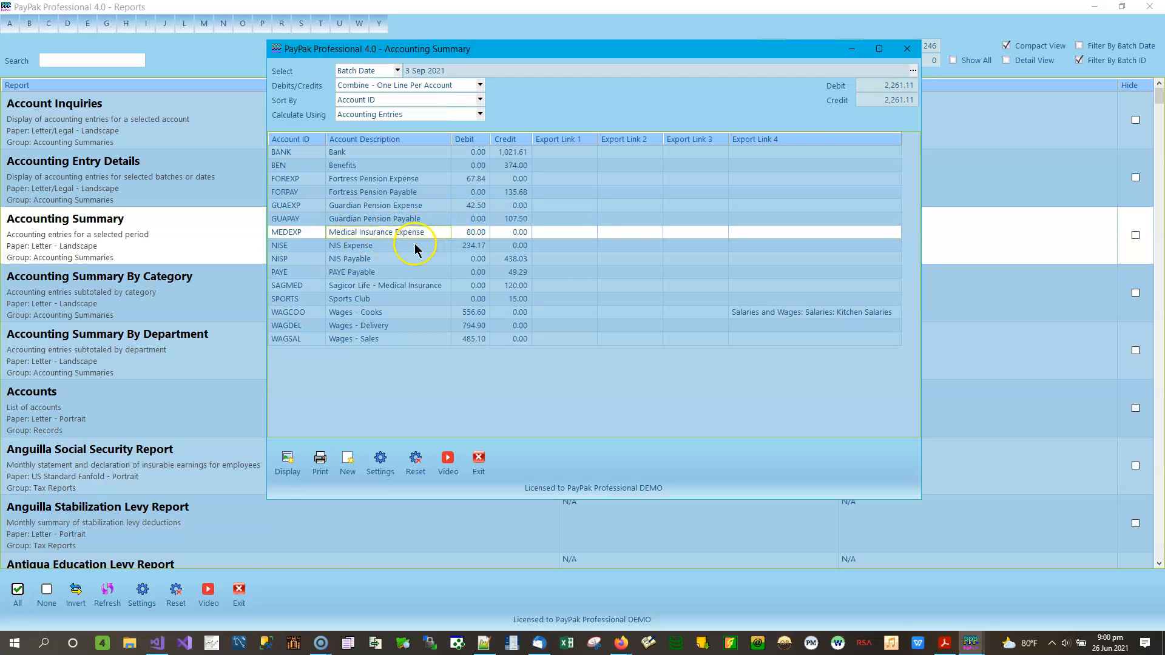
click(402, 244)
click(391, 259)
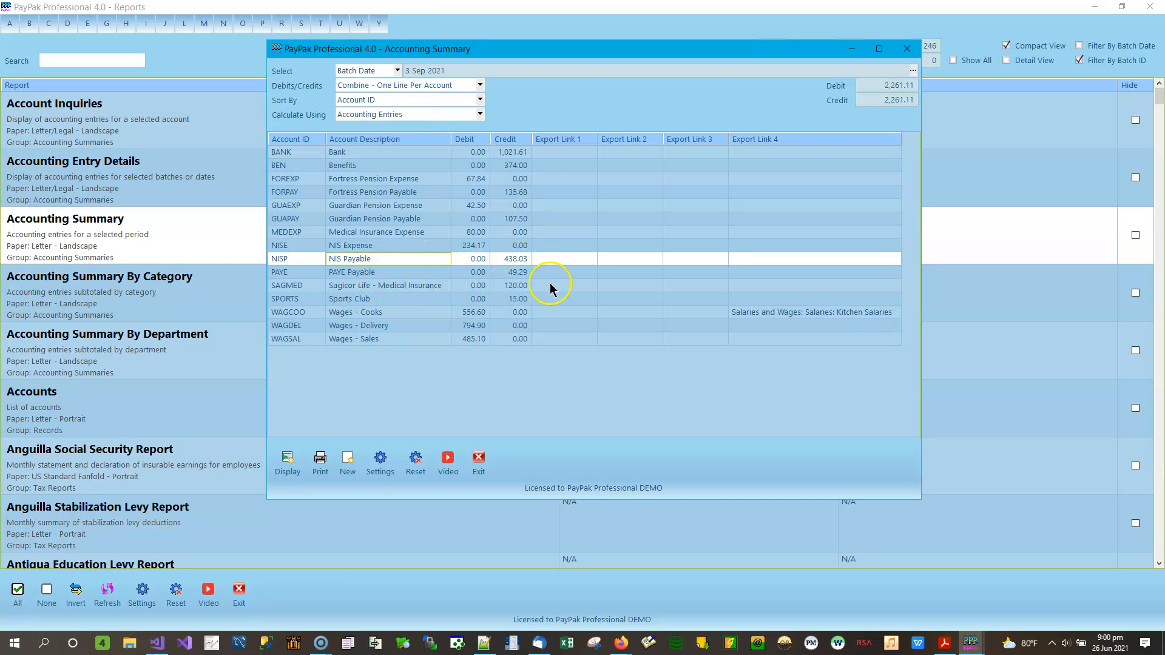
click(521, 271)
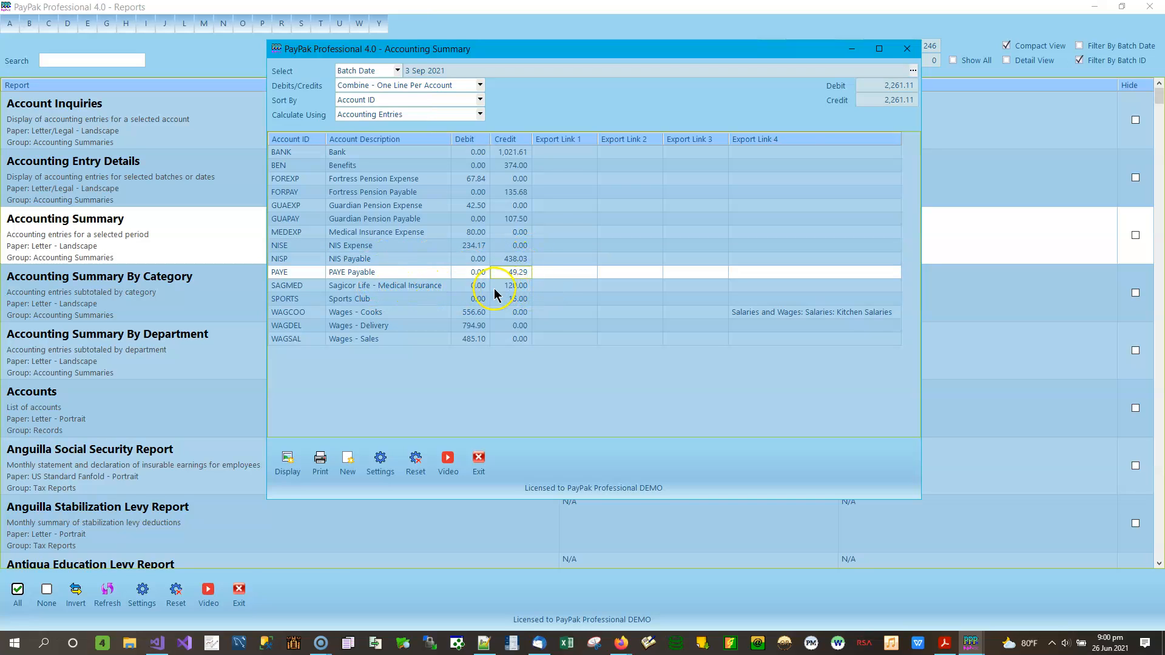
click(520, 286)
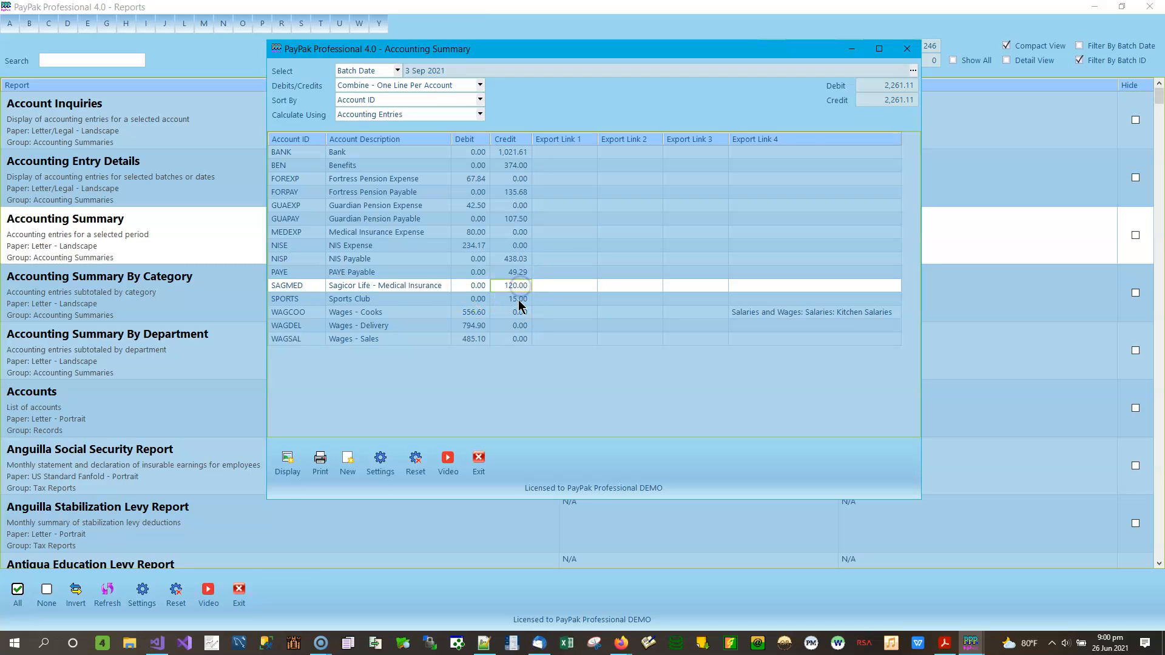
click(519, 301)
click(523, 287)
click(389, 312)
click(389, 327)
click(397, 338)
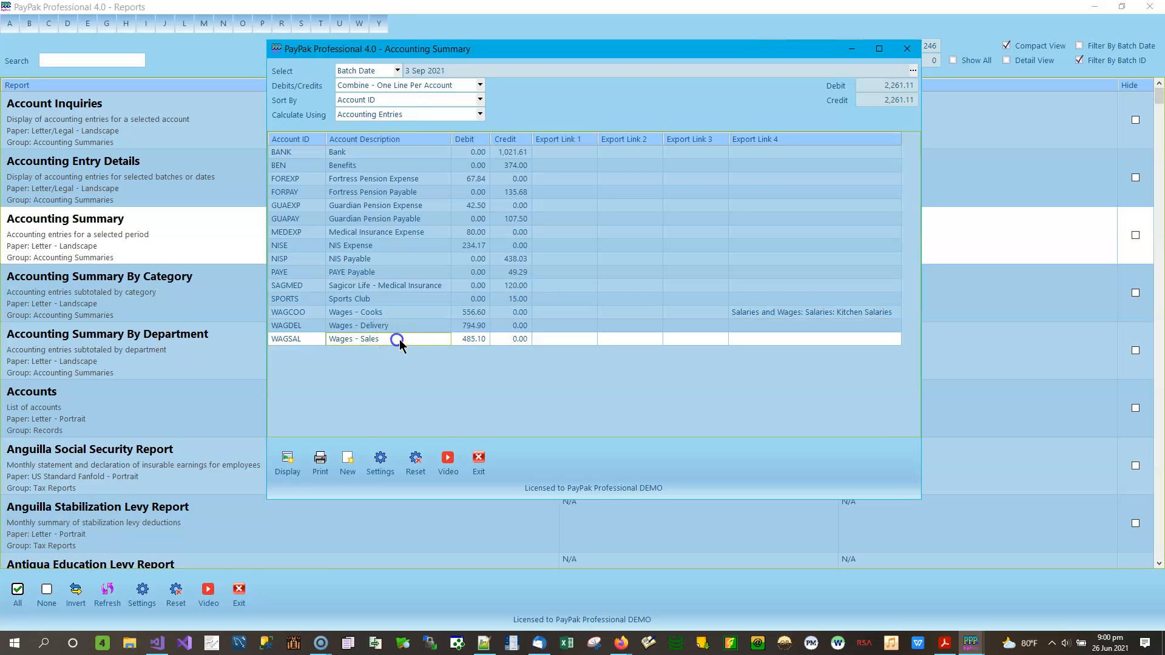